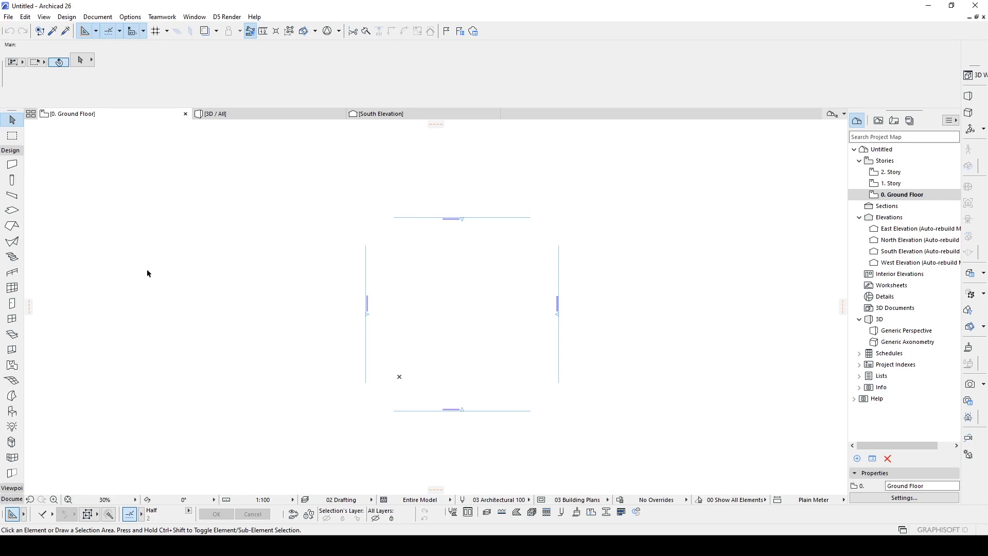
Draw one horizontal and one vertical curtain wall with the Curtain Wall tool.
left_click(11, 288)
scroll(474, 320, "up", 2)
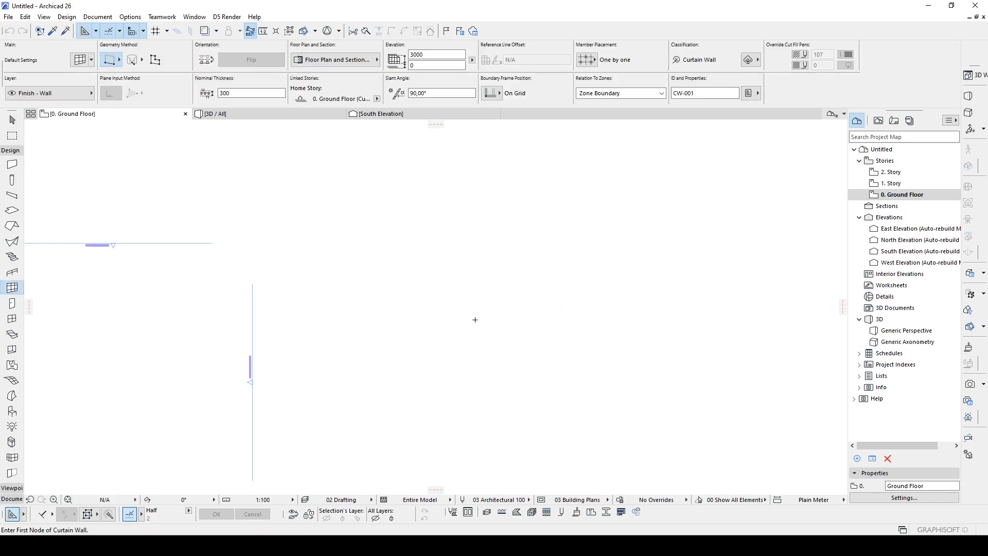
left_click(469, 319)
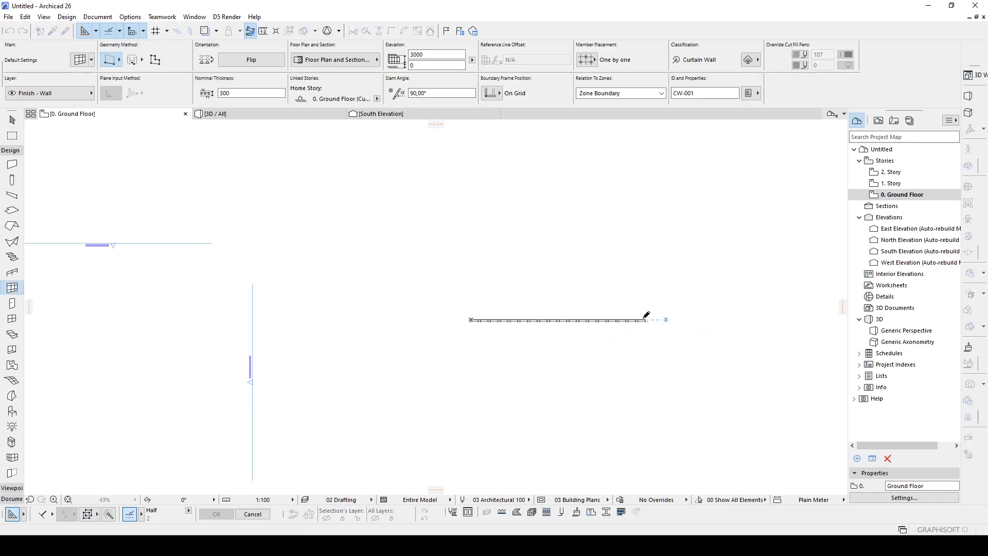
left_click(647, 384)
scroll(656, 375, "up", 2)
left_click(703, 453)
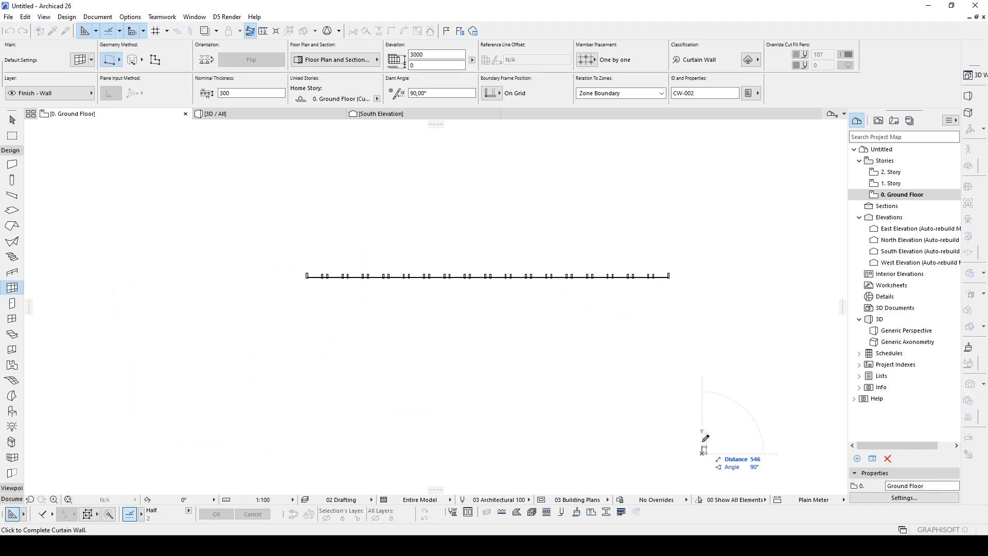
left_click(703, 261)
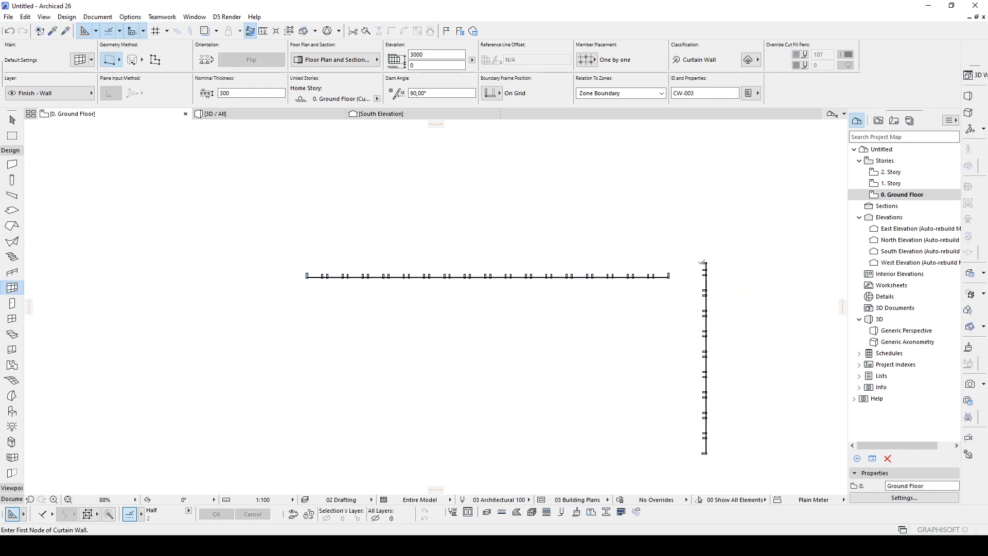
key("Escape")
scroll(705, 269, "up", 2)
scroll(705, 269, "up", 1)
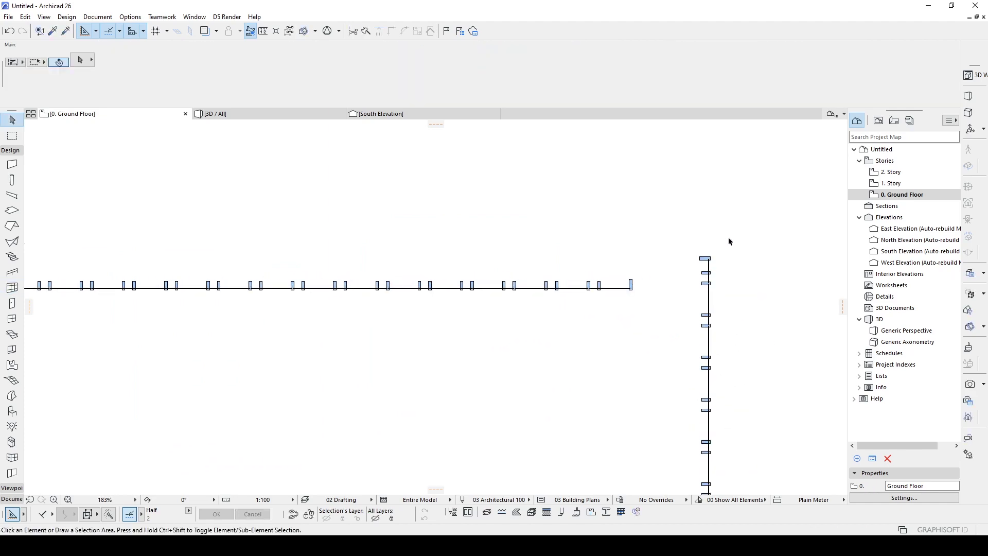
Drag the vertical curtain wall by its top end onto the horizontal wall's end.
left_click(705, 261)
key("ctrl+d")
left_click(703, 259)
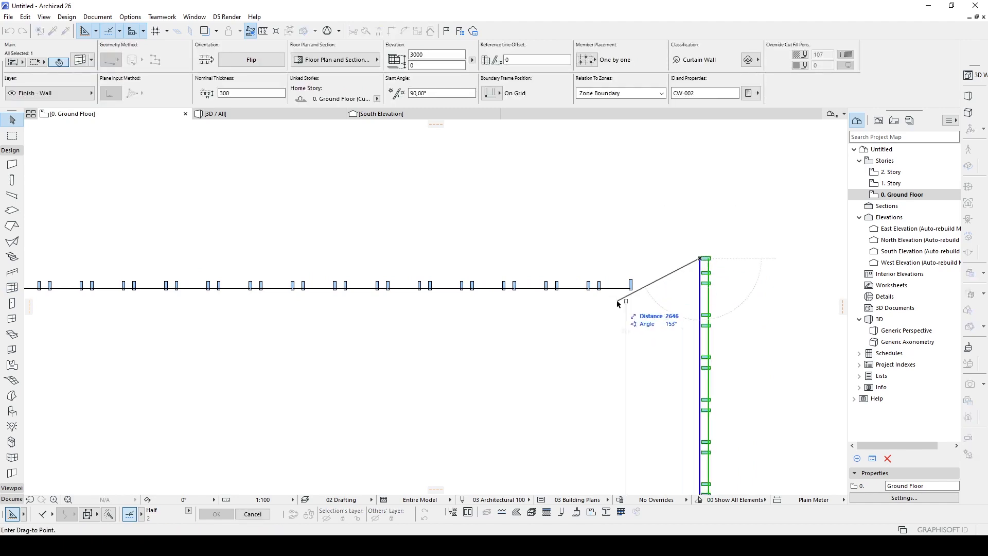
left_click(637, 285)
left_click(545, 272)
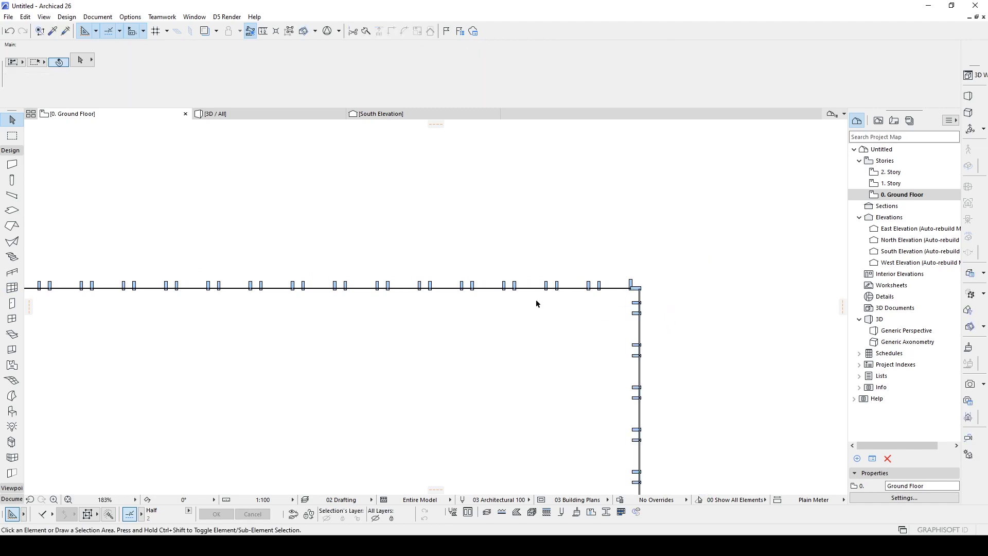
scroll(579, 282, "down", 1)
scroll(572, 281, "down", 1)
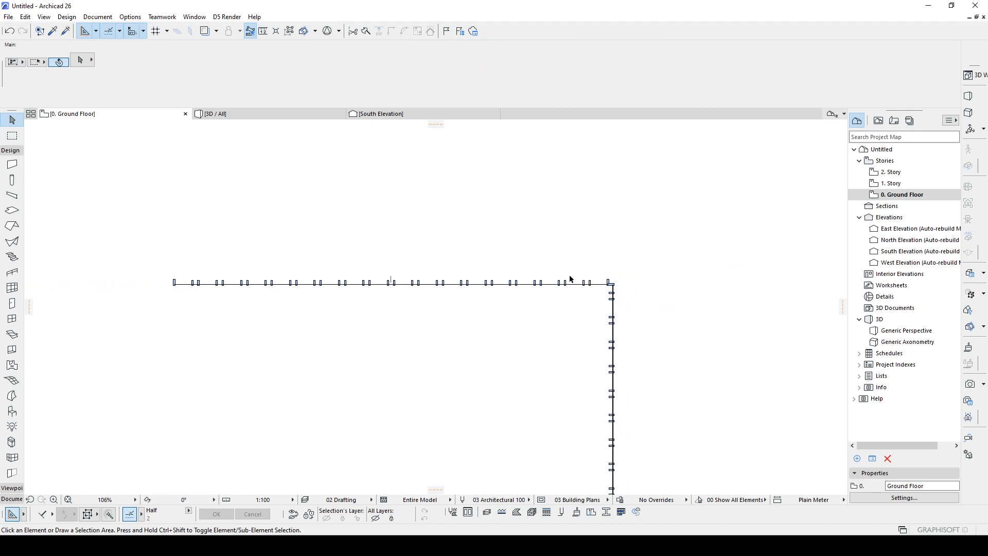
Draw a Polyline curtain wall that runs horizontally, then turns down at a right angle.
left_click(512, 280, "alt")
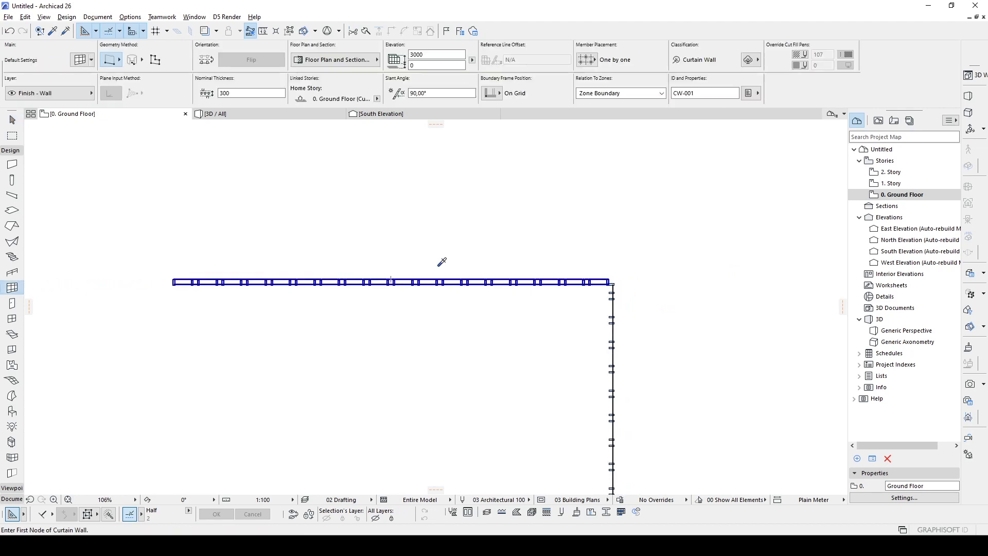
left_click(110, 65)
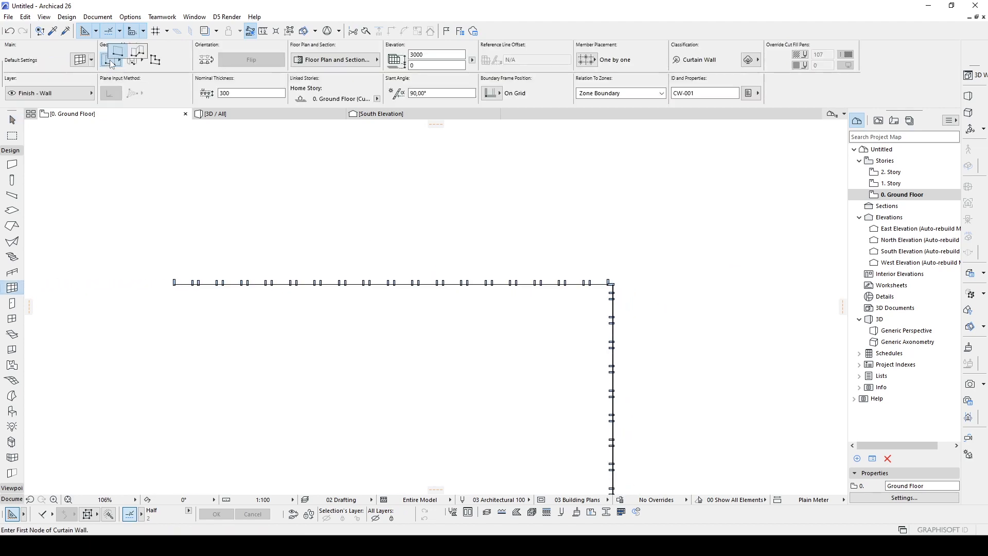
left_click(131, 55)
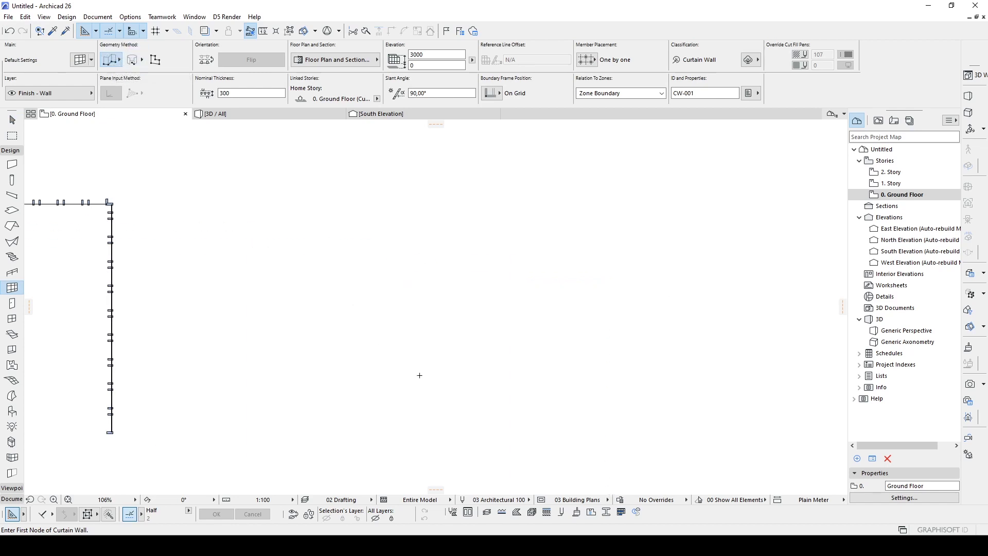
left_click(395, 261)
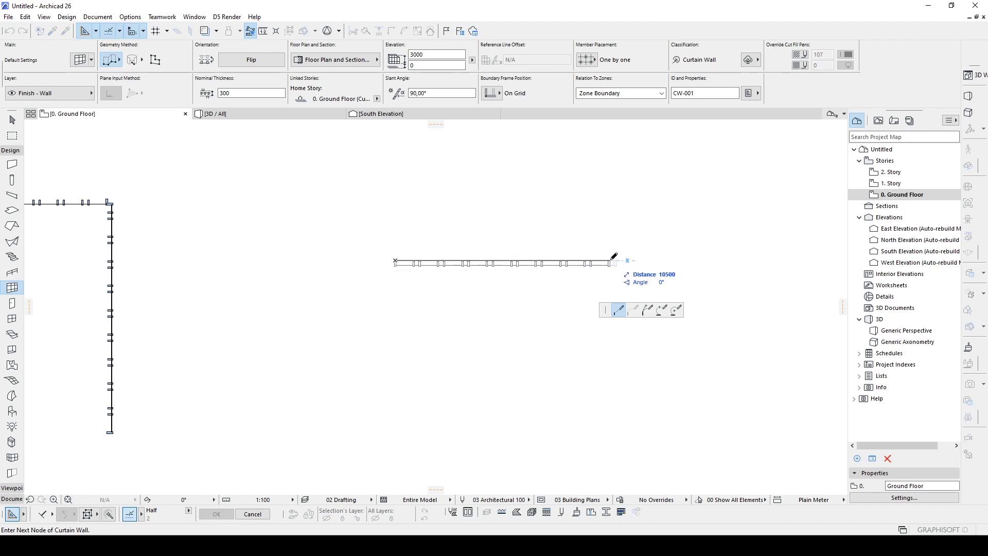
left_click(609, 263)
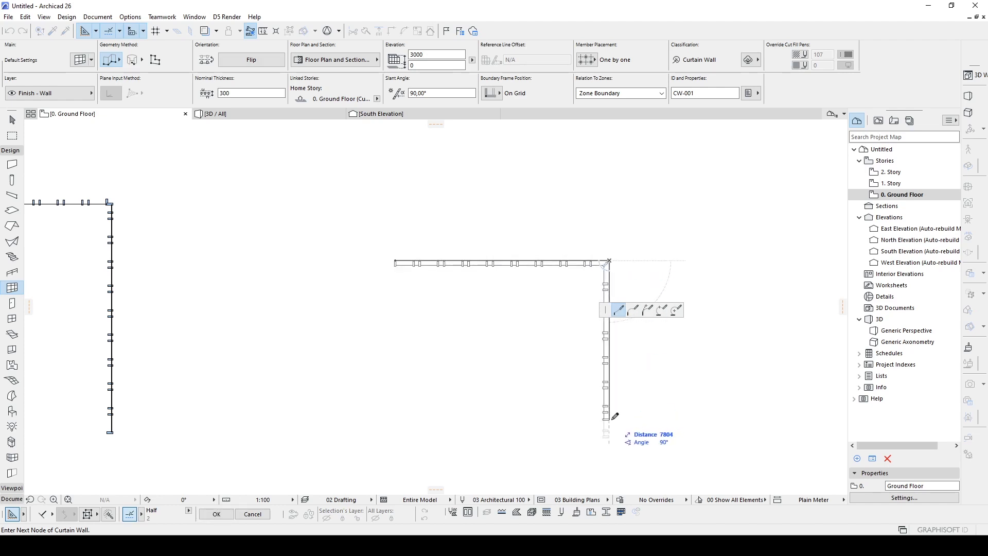
double_click(611, 418)
scroll(607, 266, "up", 1)
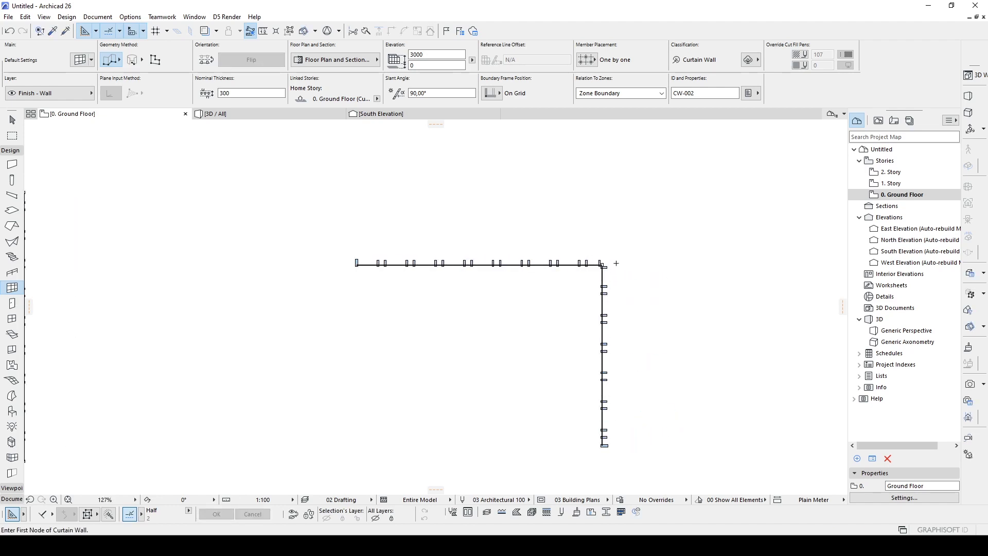
scroll(559, 256, "up", 5)
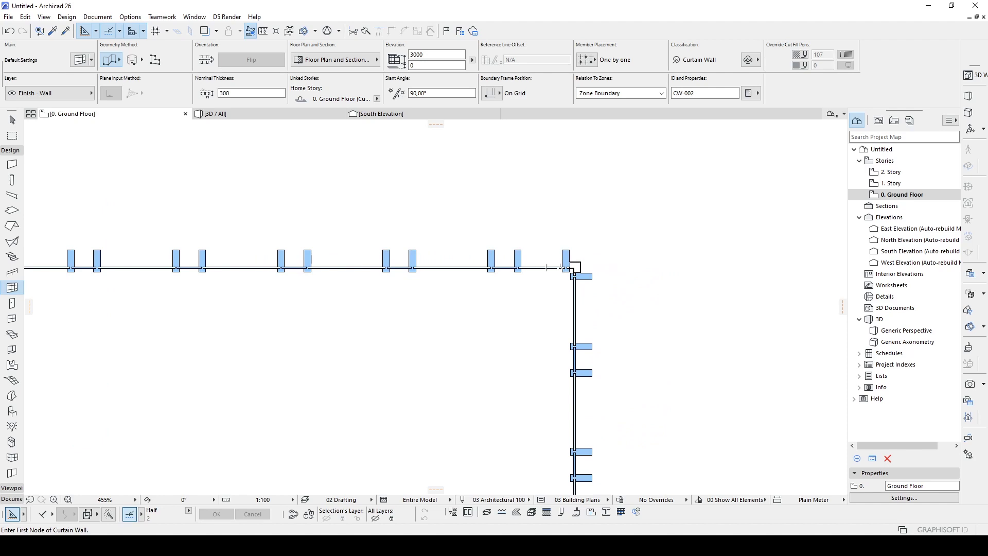
key("Escape")
key("F3")
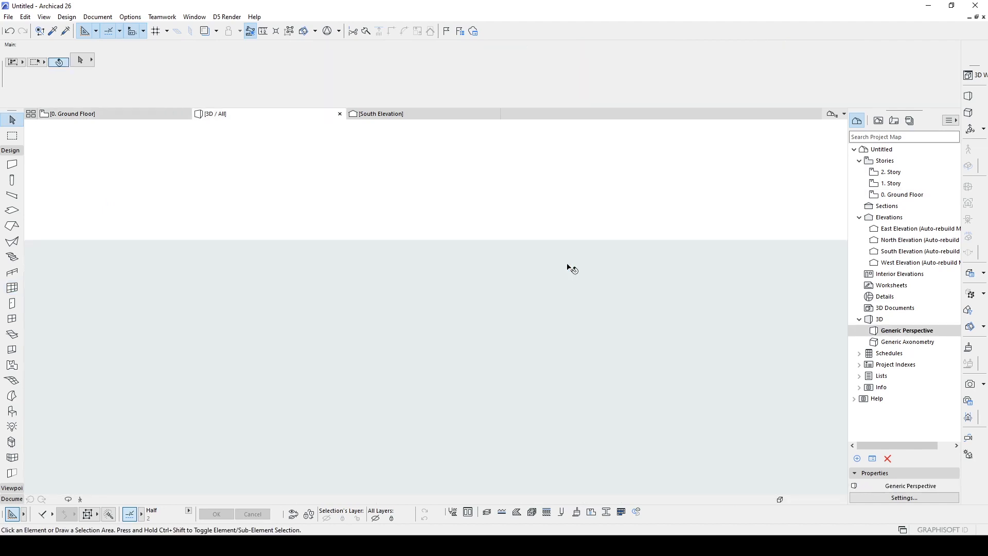
mouse_move(549, 298)
middle_mouse_down("shift")
mouse_move(414, 329)
mouse_move(540, 282)
middle_mouse_up("shift")
left_click(541, 283)
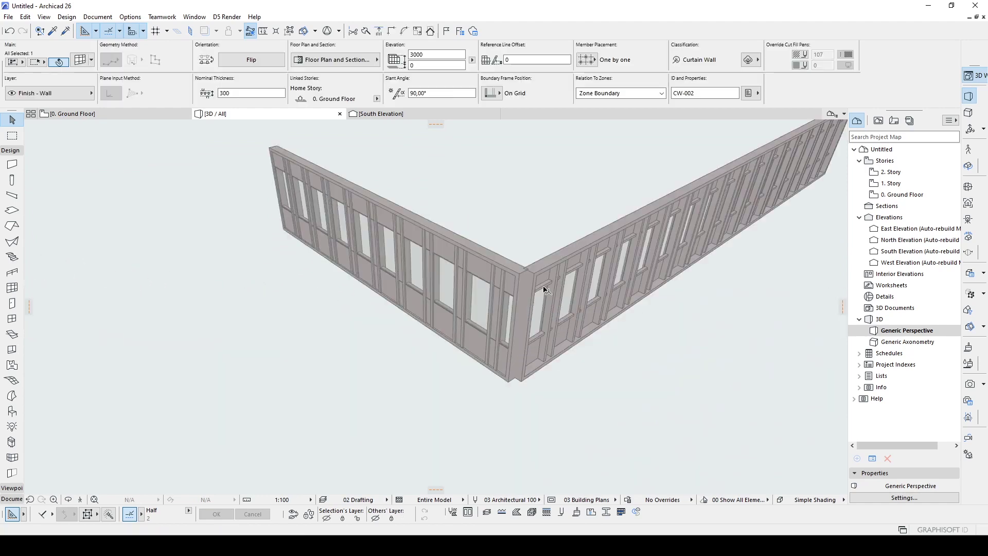
scroll(413, 324, "down", 3)
scroll(720, 196, "up", 3)
scroll(404, 283, "up", 3)
scroll(404, 282, "up", 2)
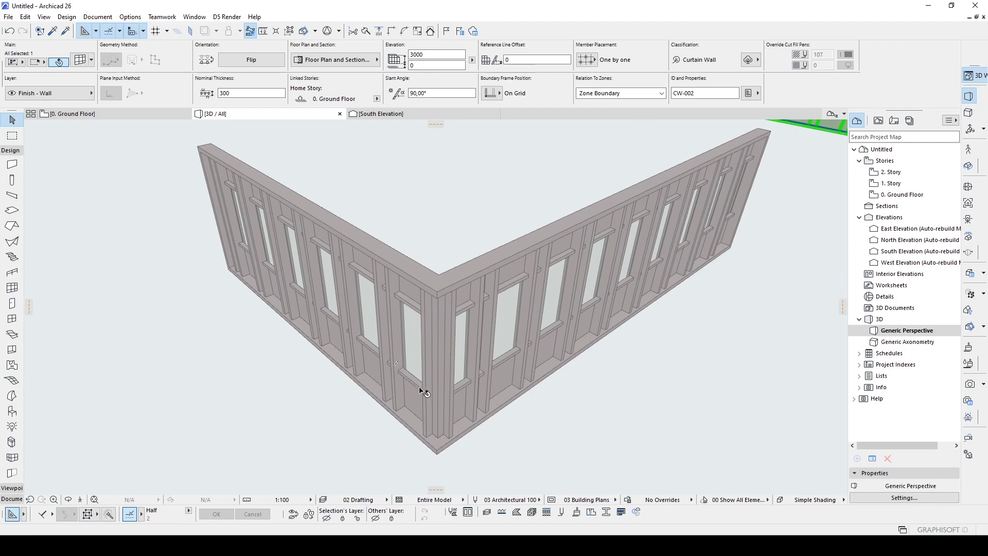
scroll(423, 392, "up", 5)
left_click(622, 276)
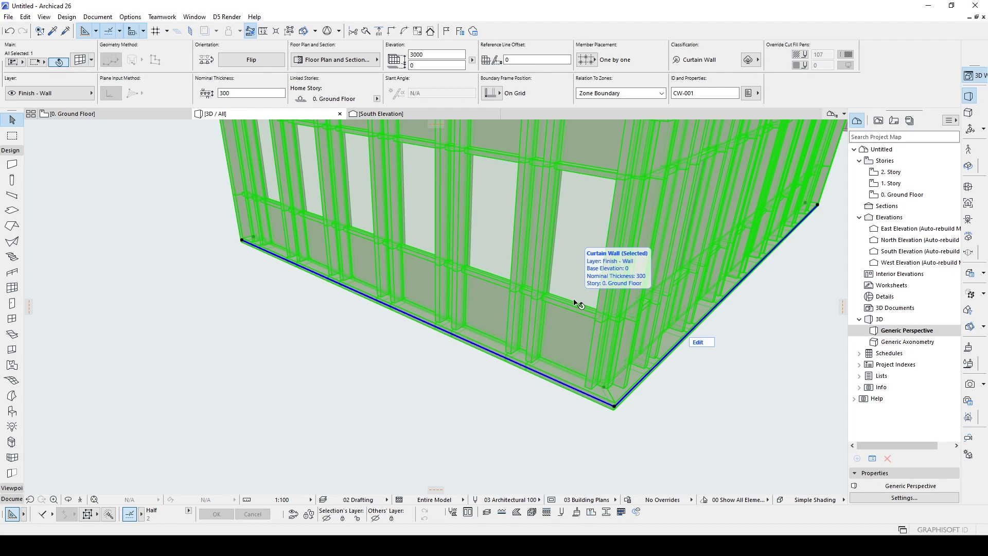
scroll(575, 303, "down", 2)
scroll(486, 325, "down", 1)
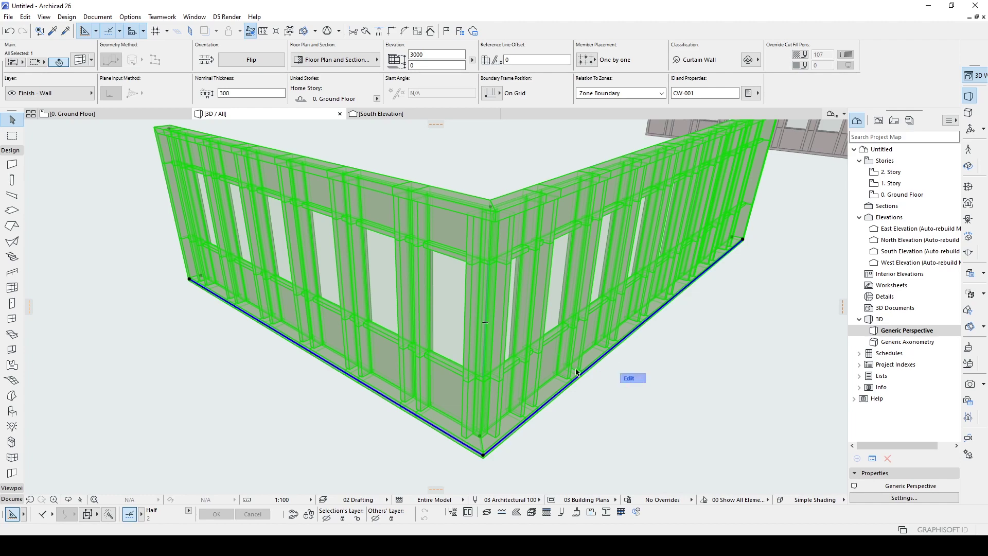
key("F2")
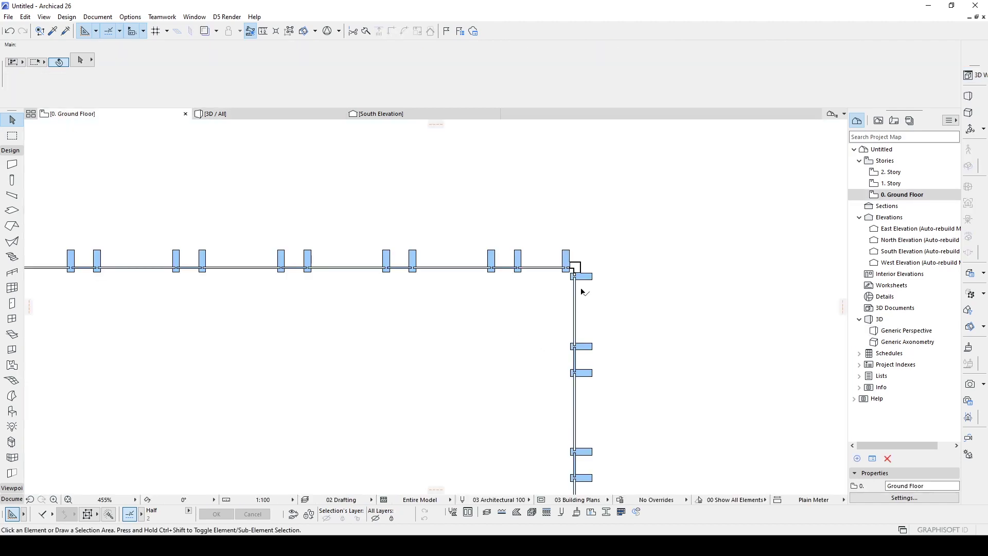
Select the chained corner curtain wall and open its Curtain Wall Selection Settings.
left_click(575, 276)
scroll(575, 277, "down", 1)
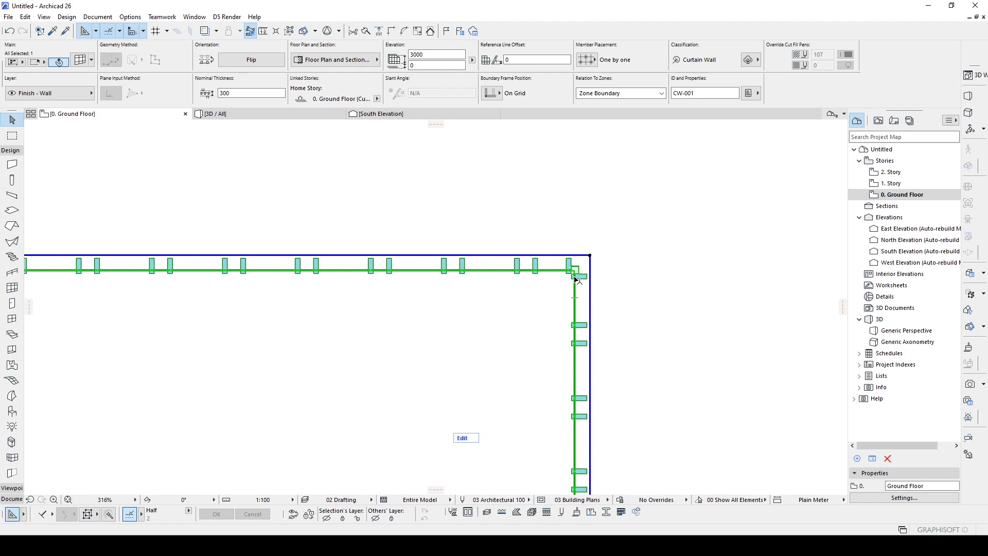
double_click(576, 278)
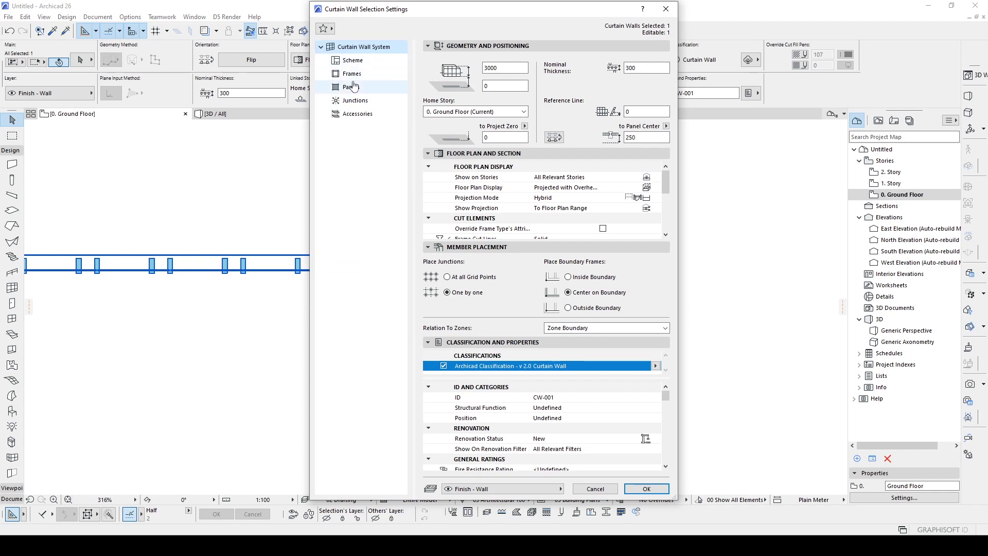
Review the Corner Frame and Boundary Frame settings on the Frames page, ending on Corner Frame.
left_click(354, 77)
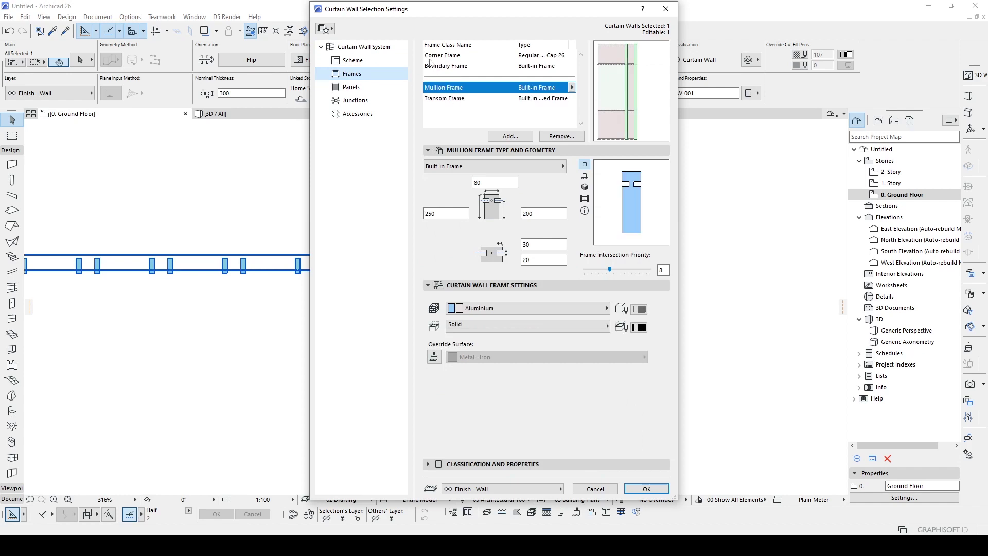
left_click(427, 56)
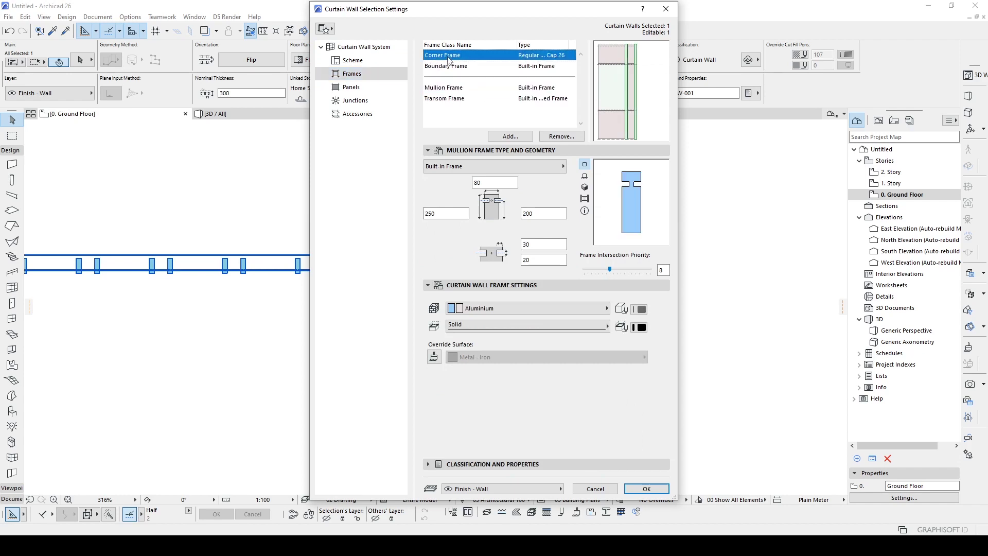
left_click(434, 67)
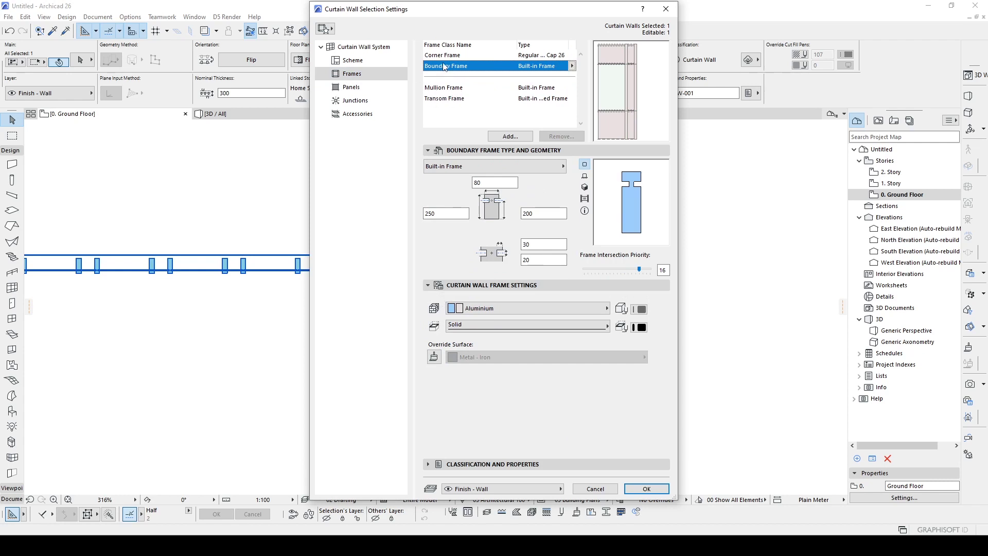
left_click(432, 56)
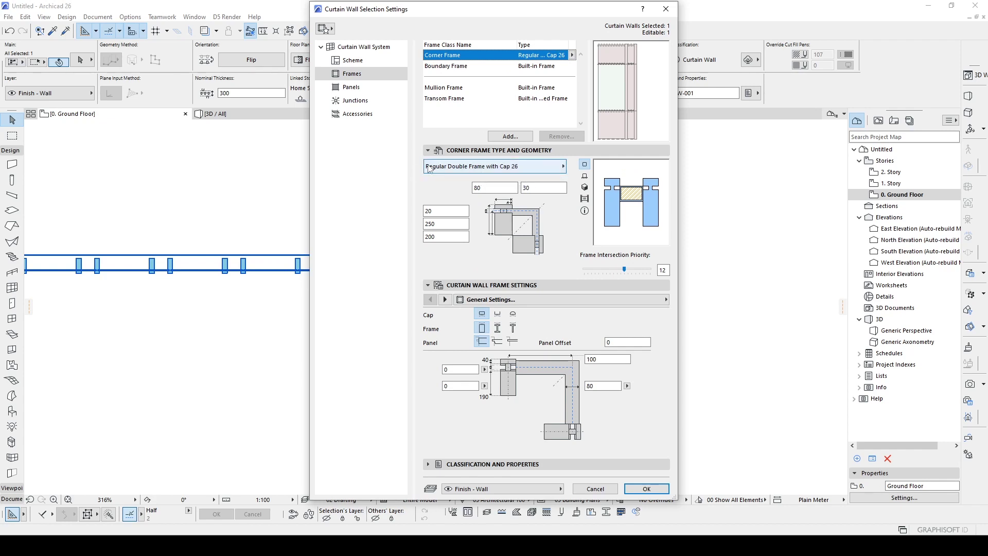
Choose Diagonal Butt-Glazed Frame 26 as the corner frame type and confirm with OK.
left_click(534, 166)
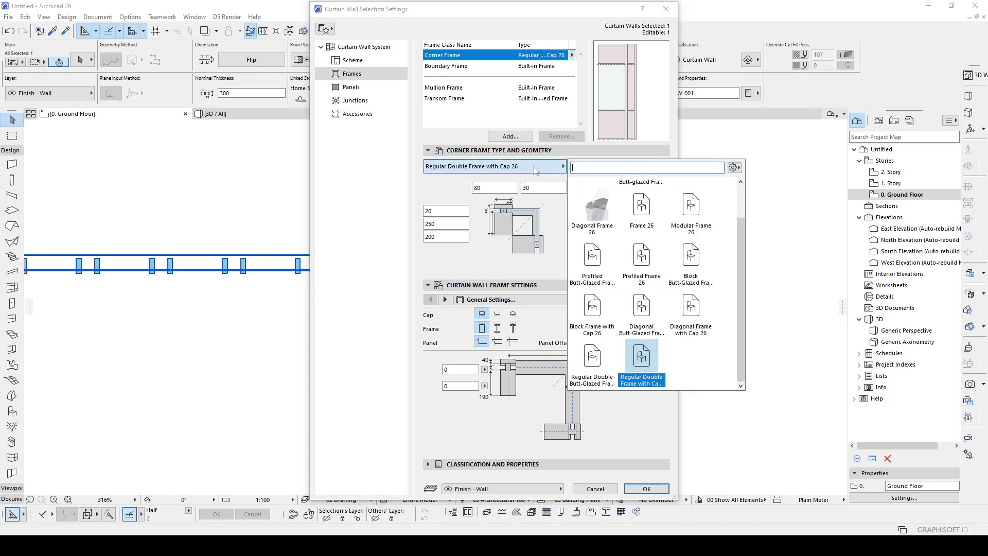
left_click_drag(740, 291, 753, 243)
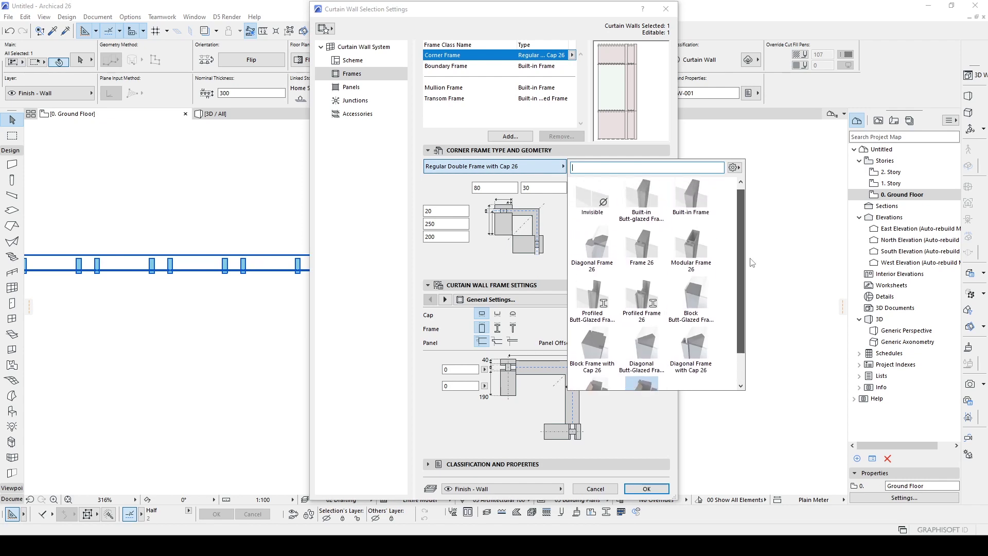
scroll(752, 261, "down", 2)
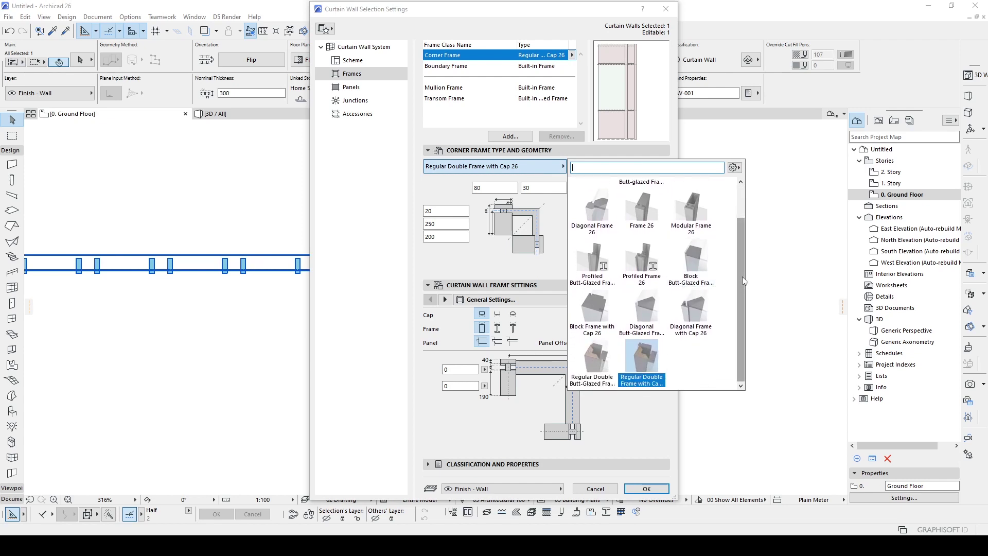
scroll(742, 274, "up", 1)
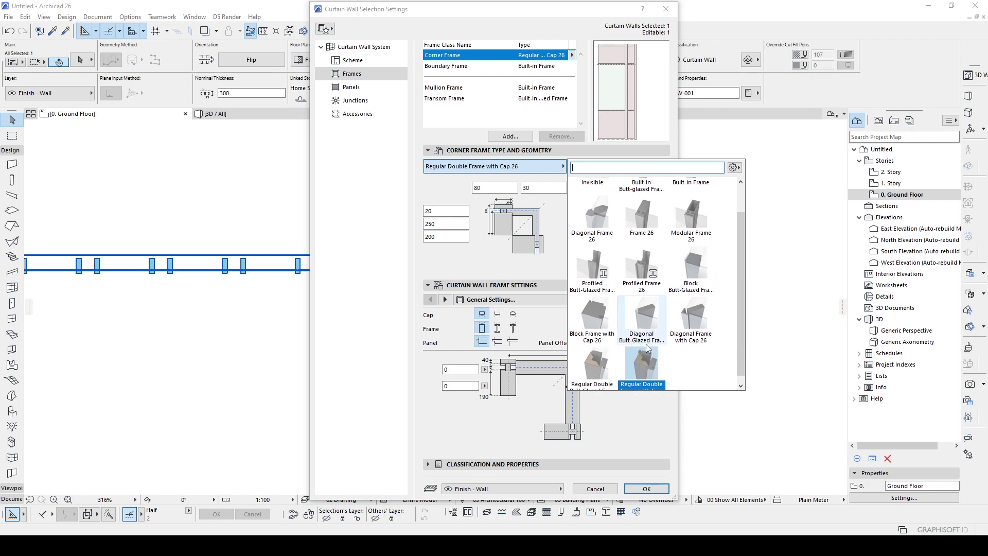
left_click(642, 332)
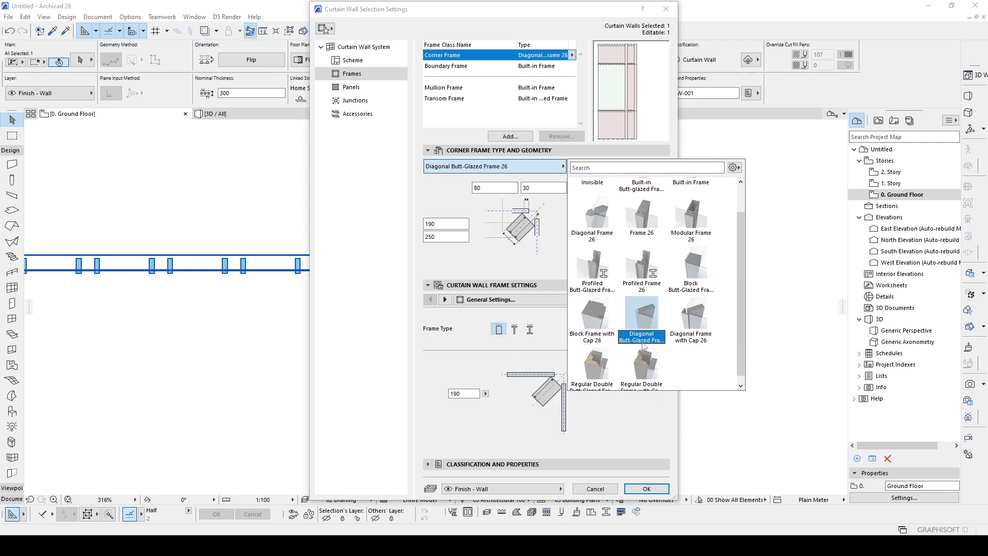
left_click(648, 325)
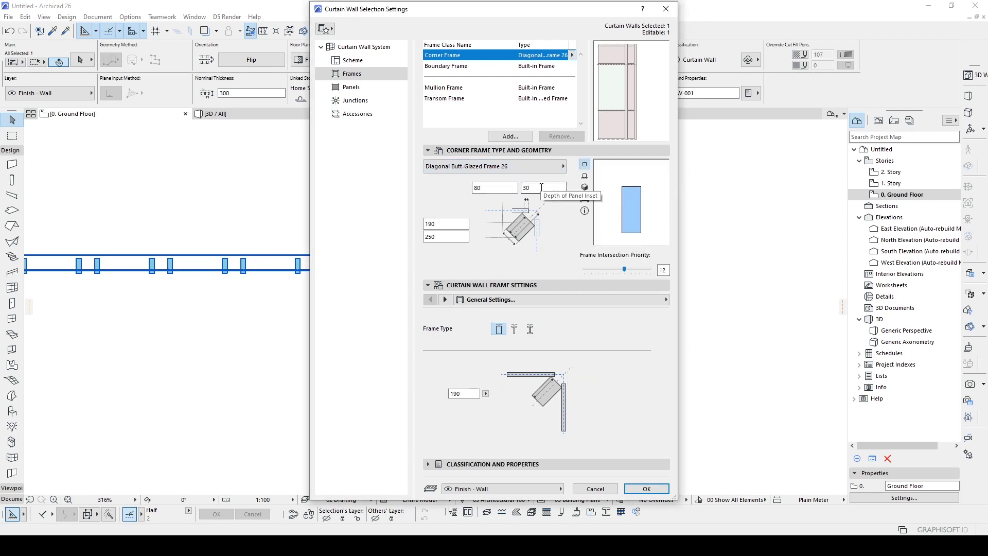
left_click(646, 488)
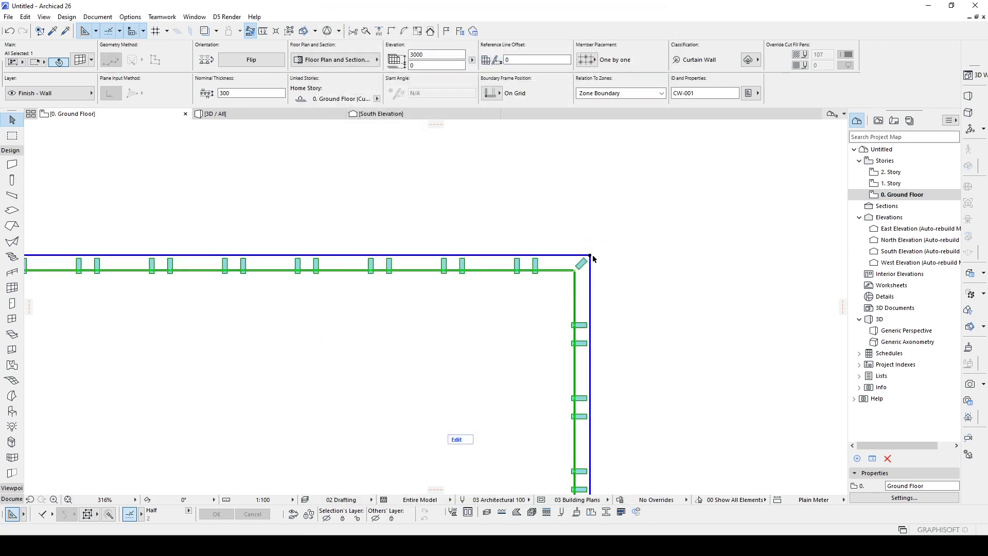
scroll(592, 258, "up", 3)
Inspect the new diagonal corner frame on the plan by deselecting and reselecting the wall.
left_click(604, 261)
scroll(513, 304, "up", 3)
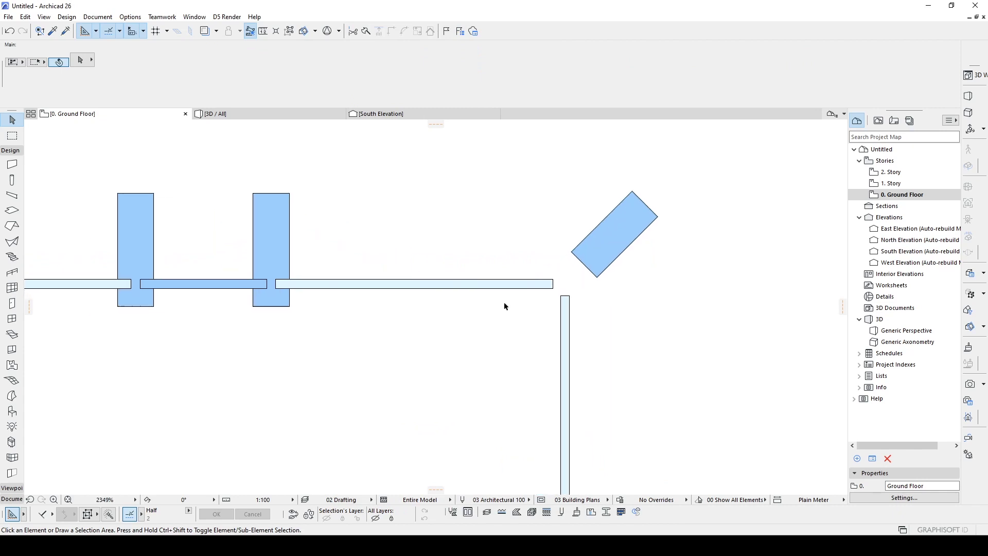
scroll(510, 301, "down", 3)
scroll(529, 290, "down", 3)
left_click(536, 275)
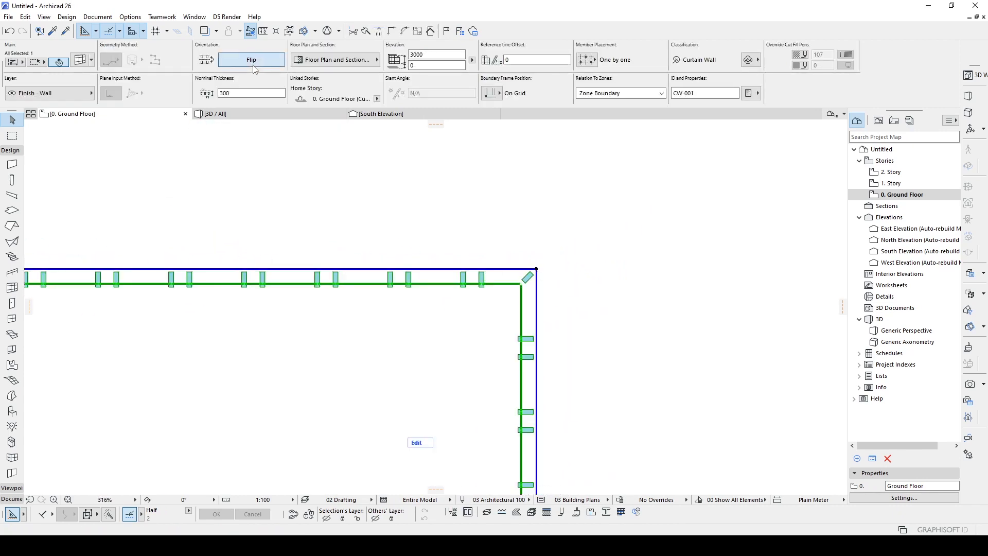
left_click(605, 182)
mouse_move(71, 114)
scroll(534, 255, "up", 3)
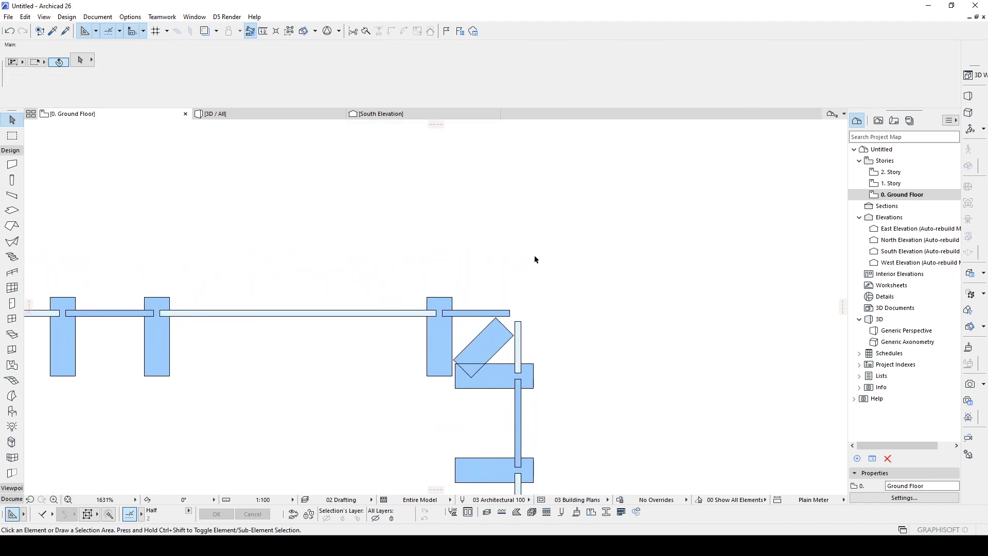
Switch to the generic 3D perspective and open the corner curtain wall's settings there.
key("F3")
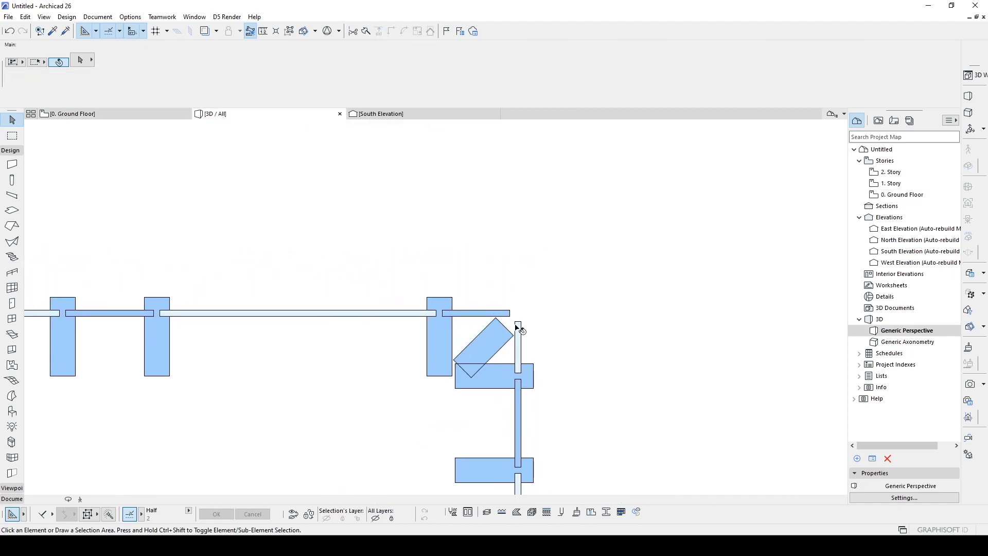
left_click(512, 330)
left_click(731, 358)
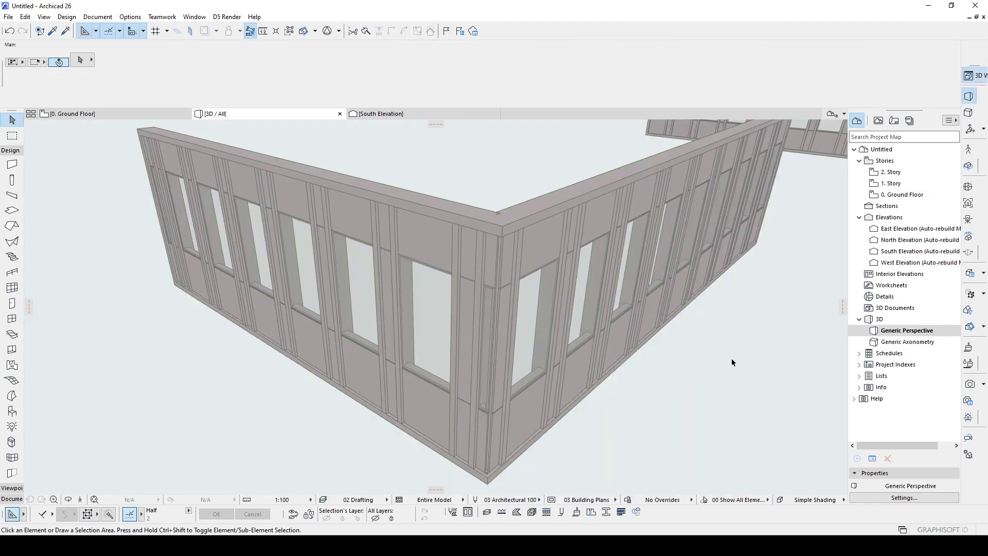
scroll(514, 276, "up", 3)
scroll(503, 266, "up", 3)
left_click(503, 265)
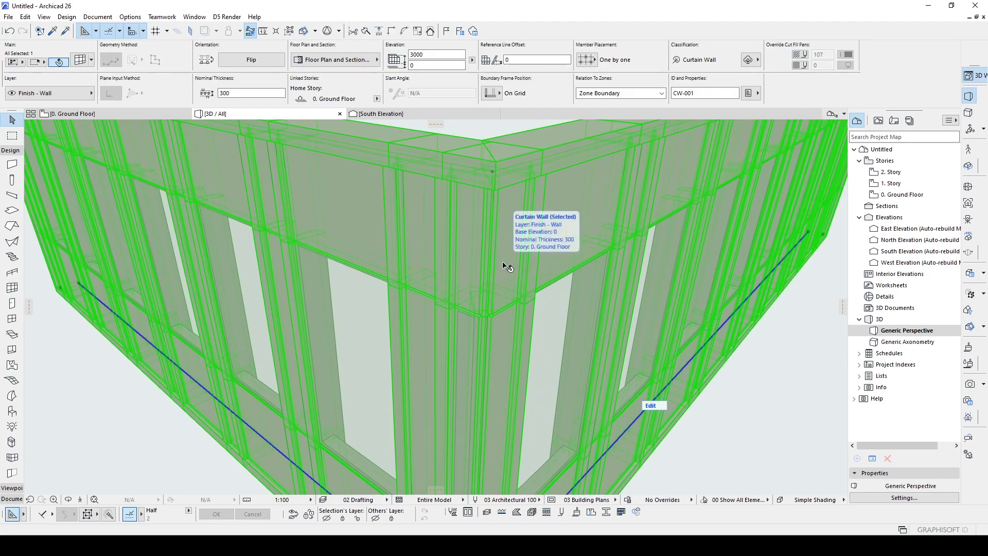
double_click(503, 266)
Set the top, middle and bottom scheme panel rows to Main Panel.
left_click(353, 60)
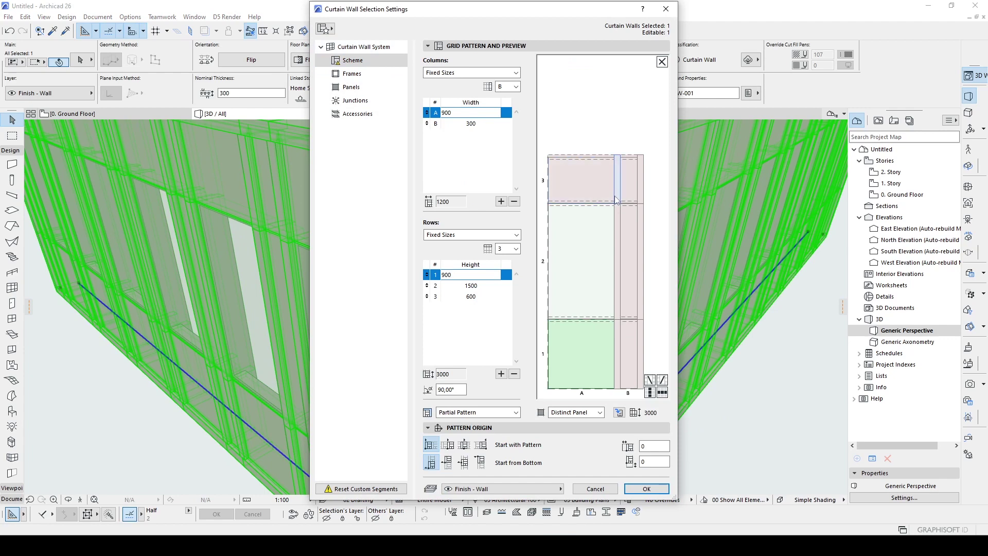
left_click(583, 187)
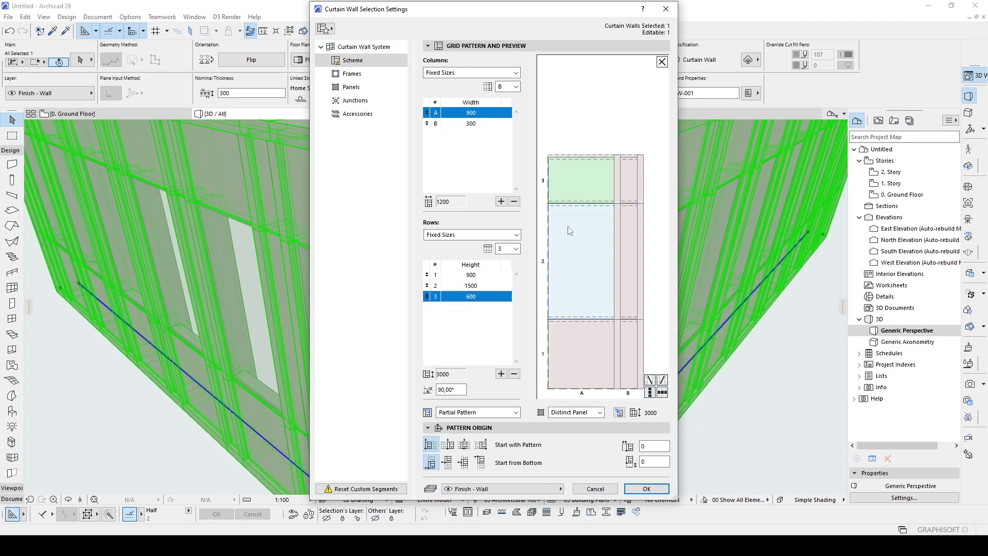
left_click(584, 411)
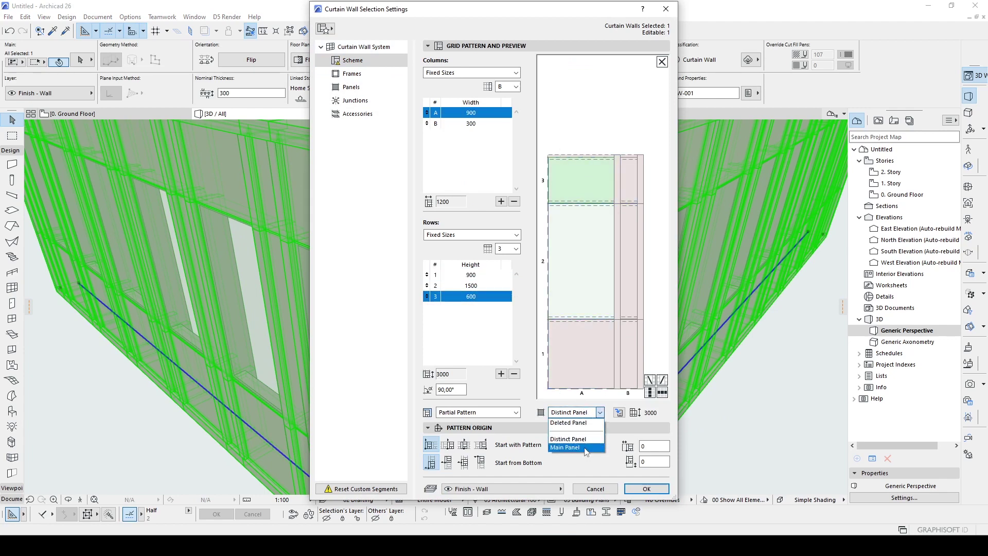
left_click(587, 449)
left_click(579, 222)
left_click(581, 414)
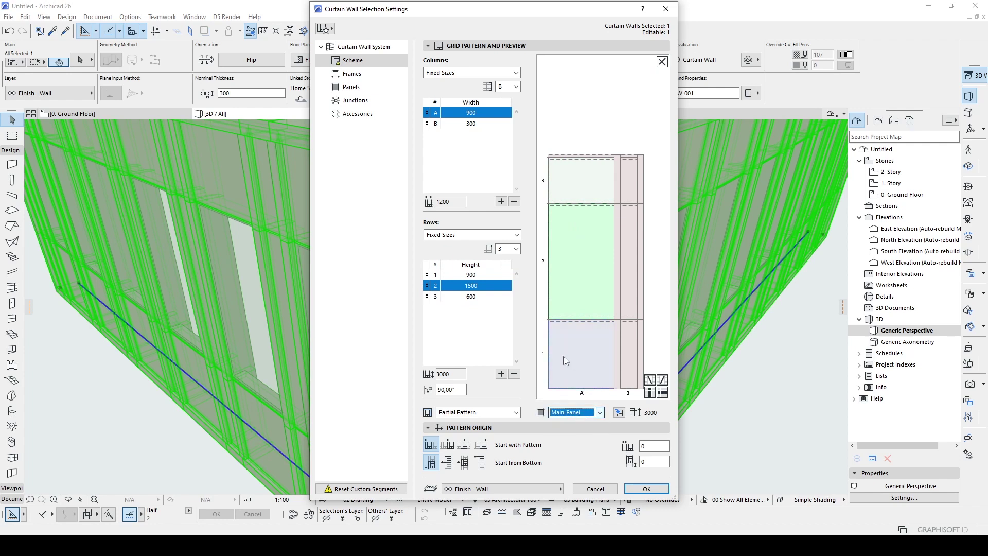
left_click(564, 356)
left_click(590, 413)
left_click(572, 447)
Delete the narrow 300 column B from the scheme and confirm with OK.
left_click(630, 193)
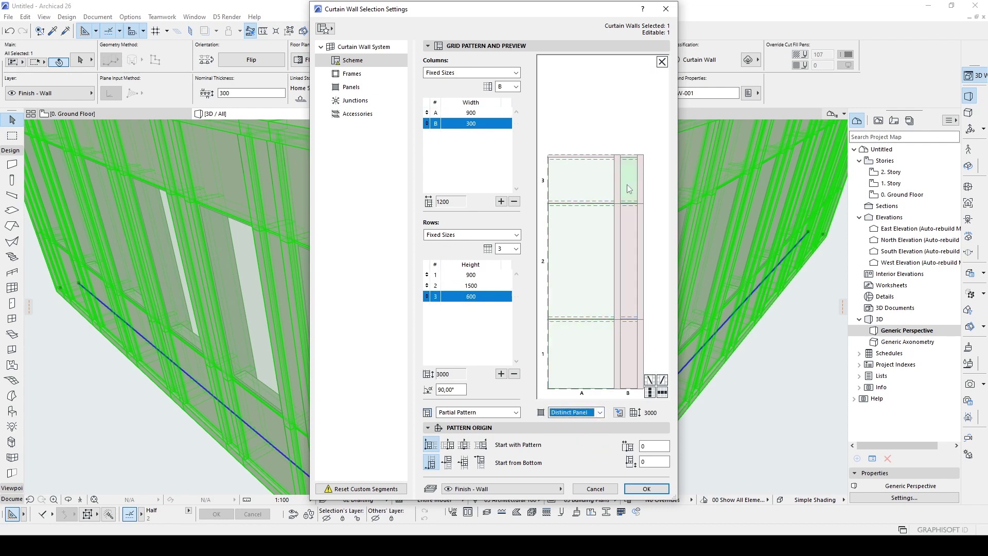
left_click(640, 163)
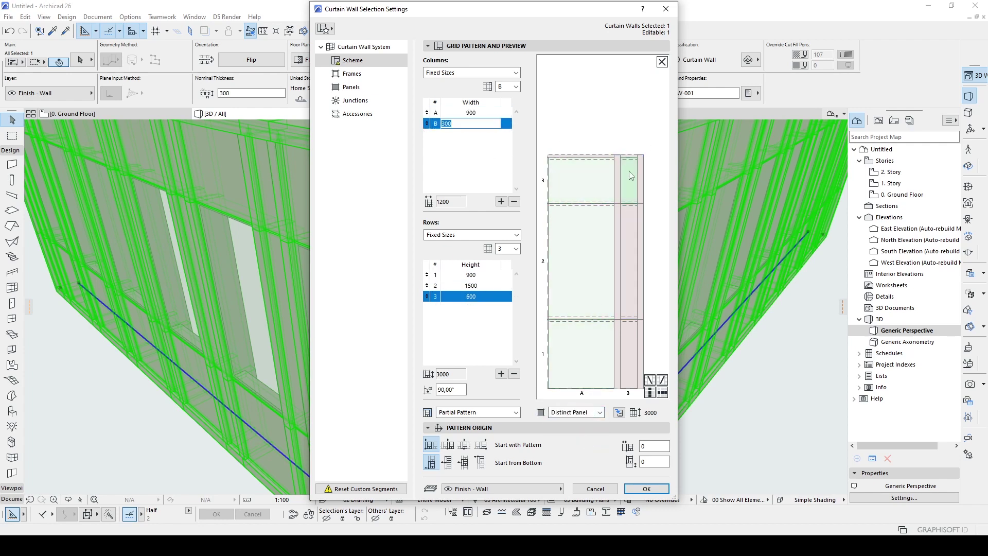
left_click(515, 201)
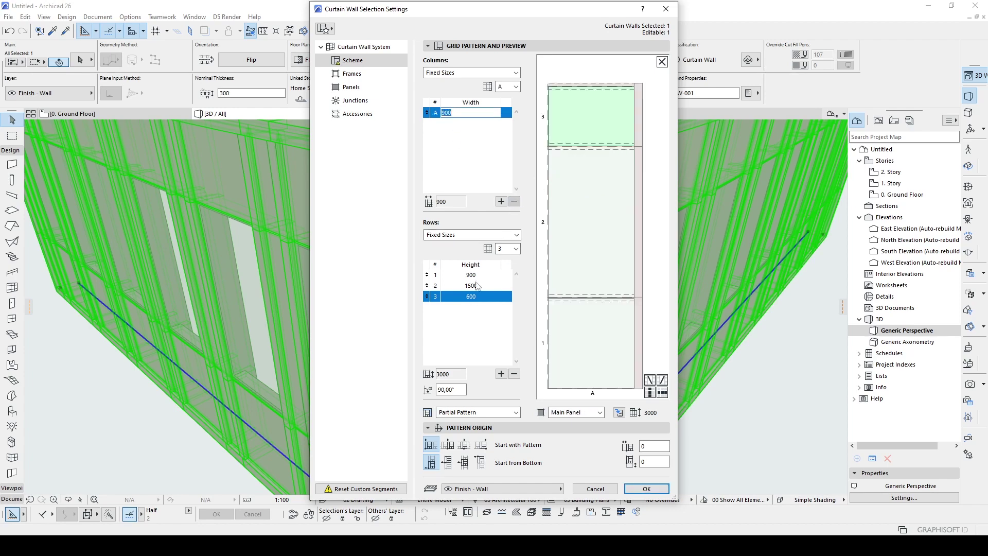
left_click(660, 488)
Reopen the curtain wall's settings, choose Reset Custom Segments, and confirm with OK.
left_click(802, 420)
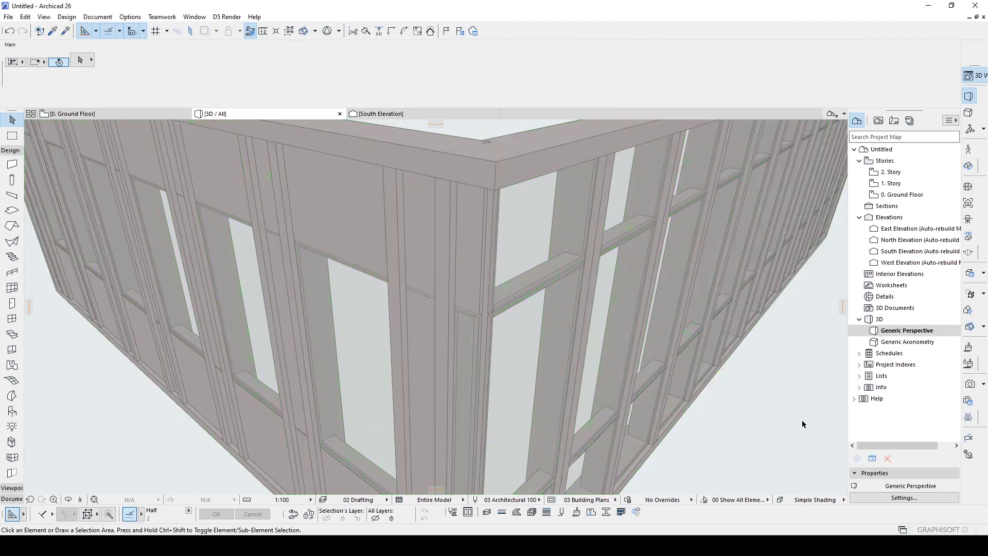
scroll(561, 305, "down", 3)
scroll(564, 305, "down", 3)
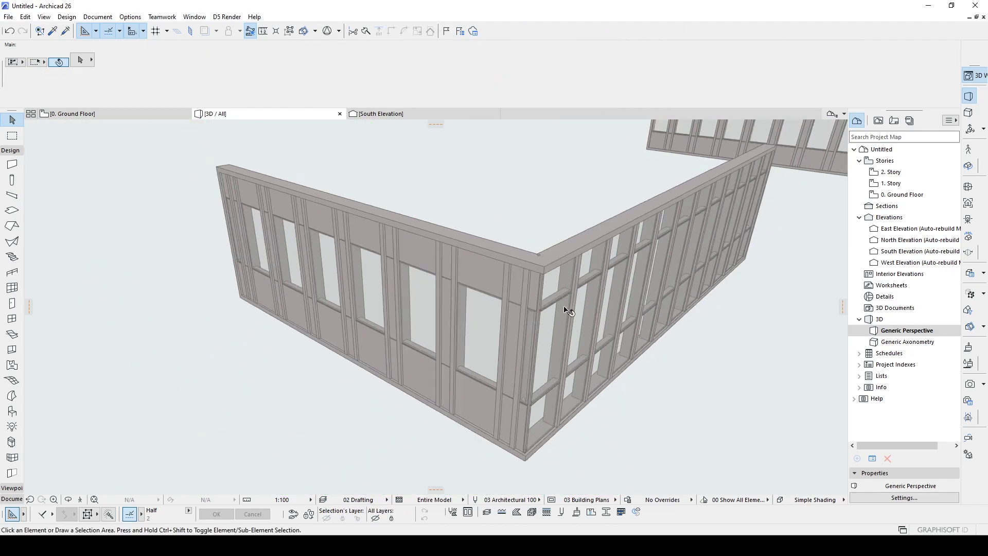
left_click(549, 289)
double_click(547, 290)
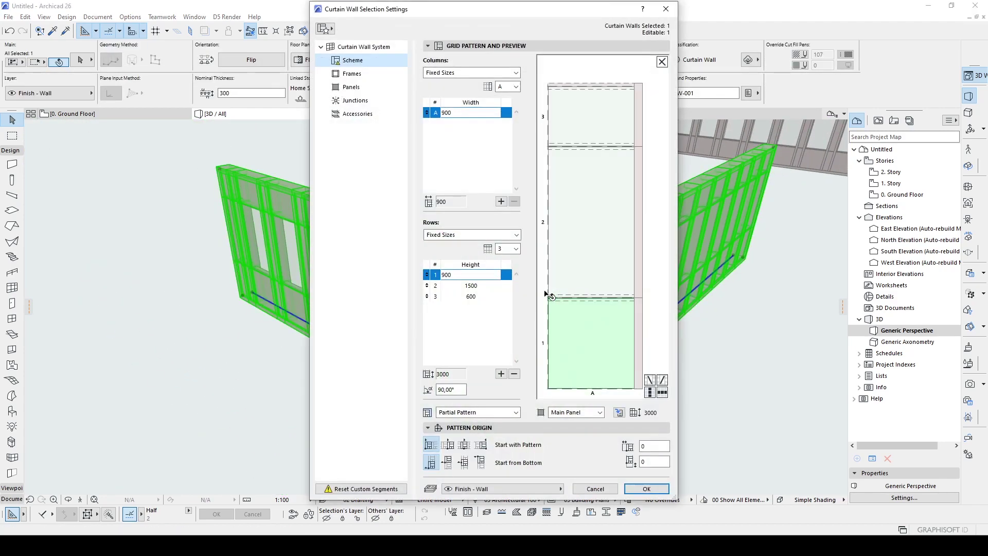
left_click(343, 490)
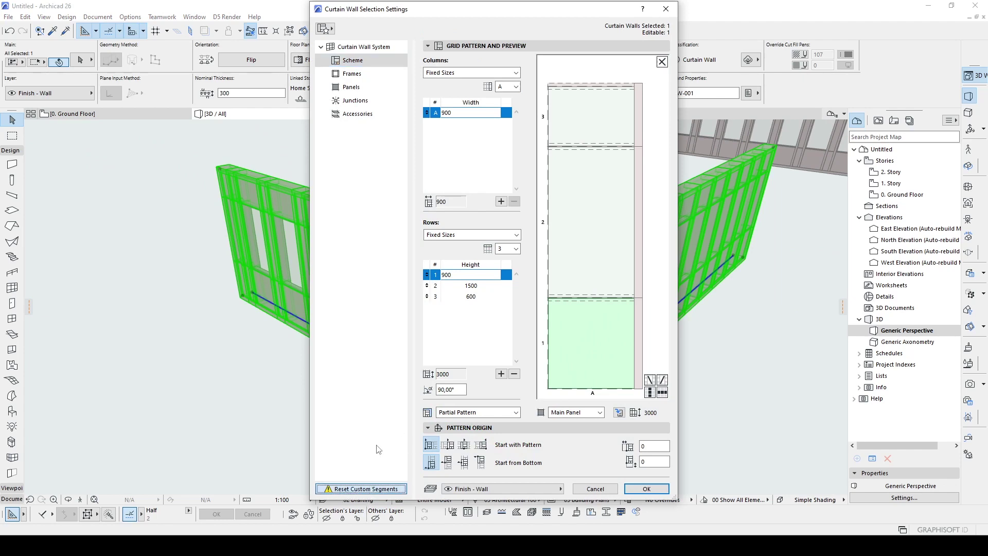
left_click(635, 490)
middle_click_drag(403, 337, 390, 353, "shift")
scroll(384, 353, "up", 3)
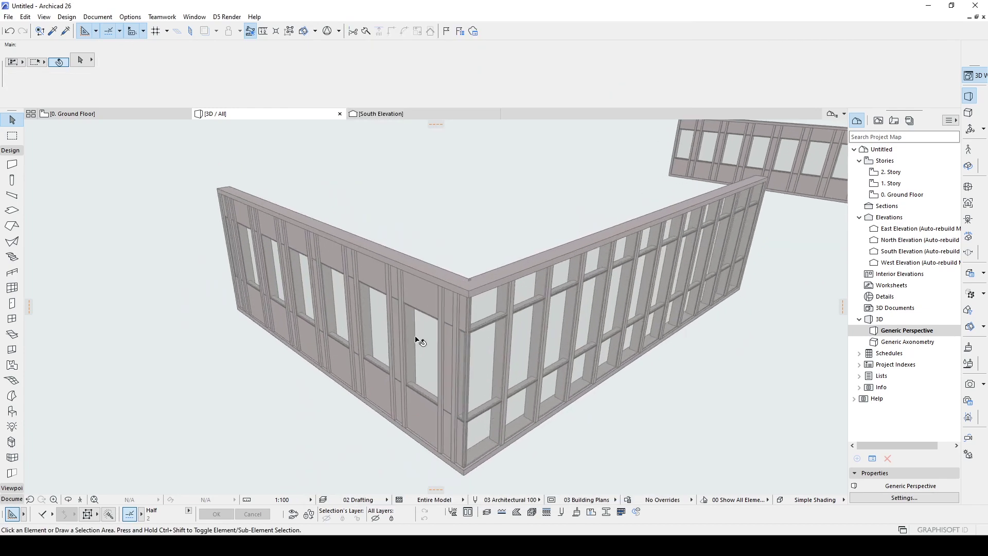
In curtain wall edit mode, set the scheme grid's segment class to System Scheme.
left_click(418, 301)
mouse_move(618, 321)
middle_mouse_down("shift")
mouse_move(598, 322)
mouse_move(583, 235)
middle_mouse_up("shift")
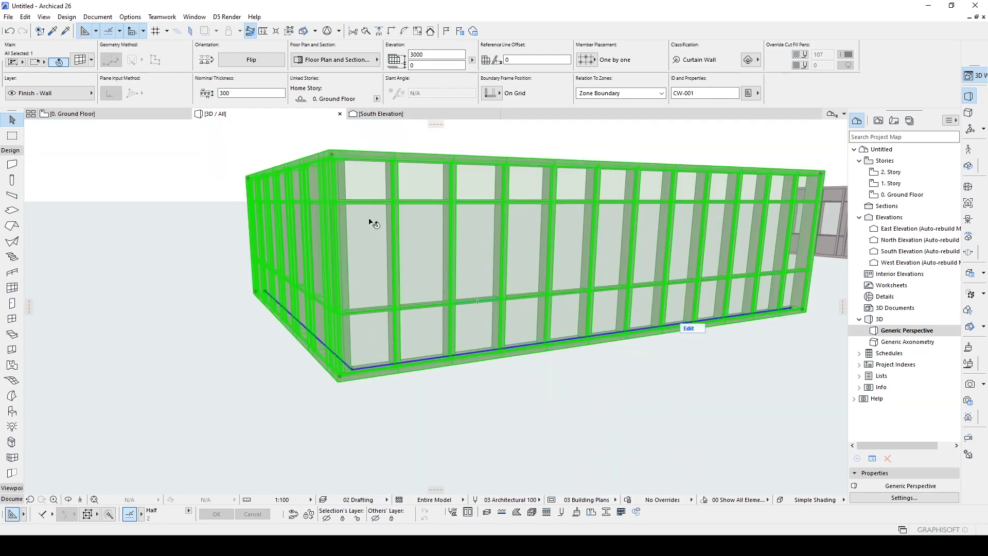
middle_click_drag(370, 223, 671, 392, "shift")
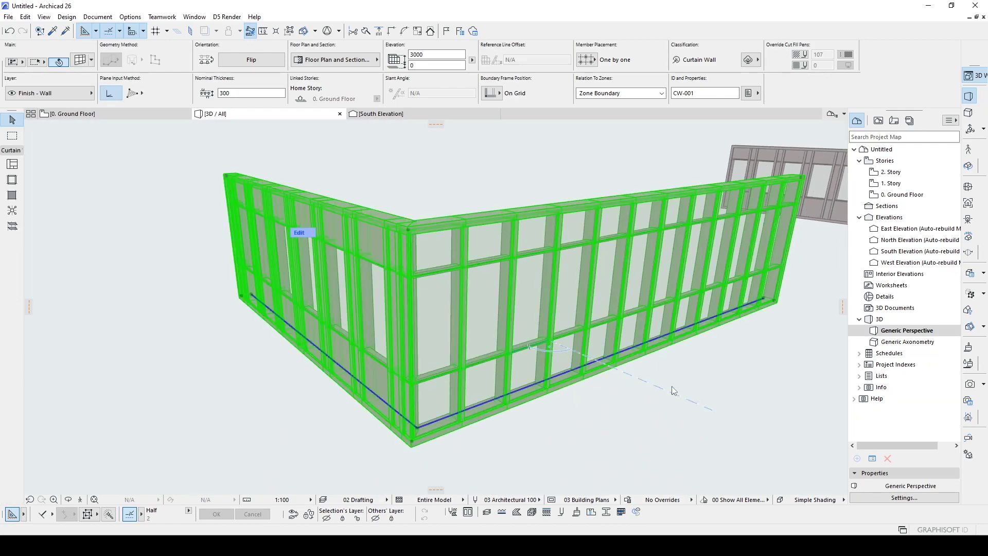
left_click(669, 384)
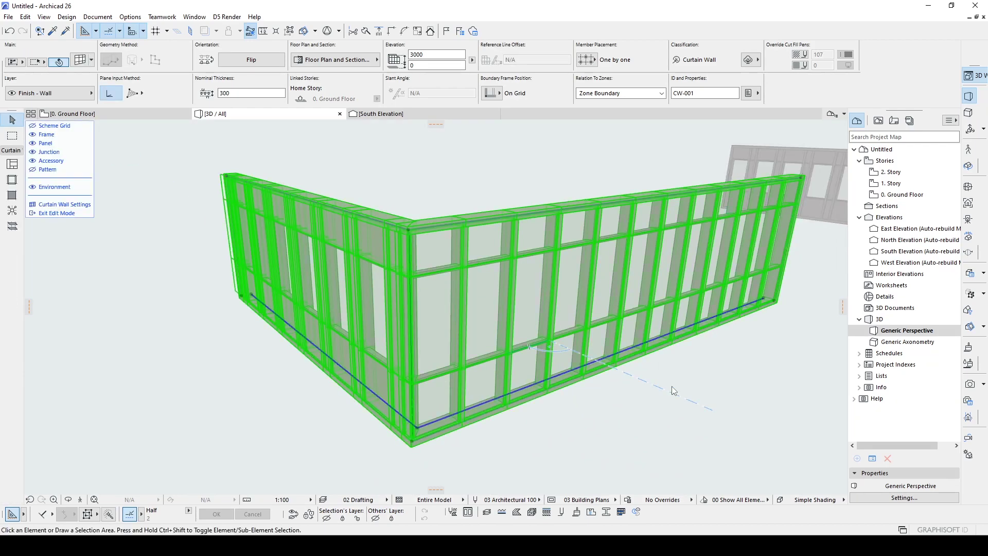
left_click(55, 127)
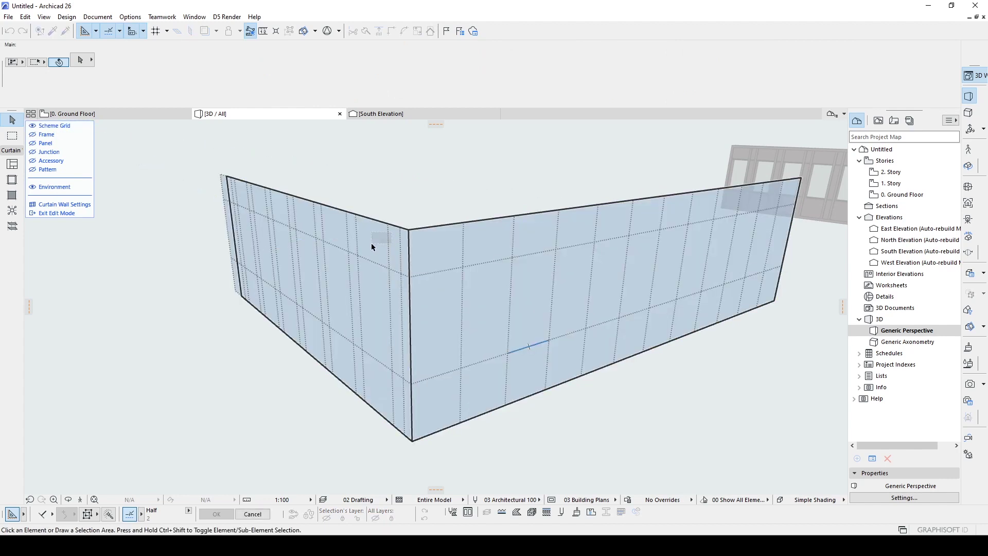
left_click(360, 262)
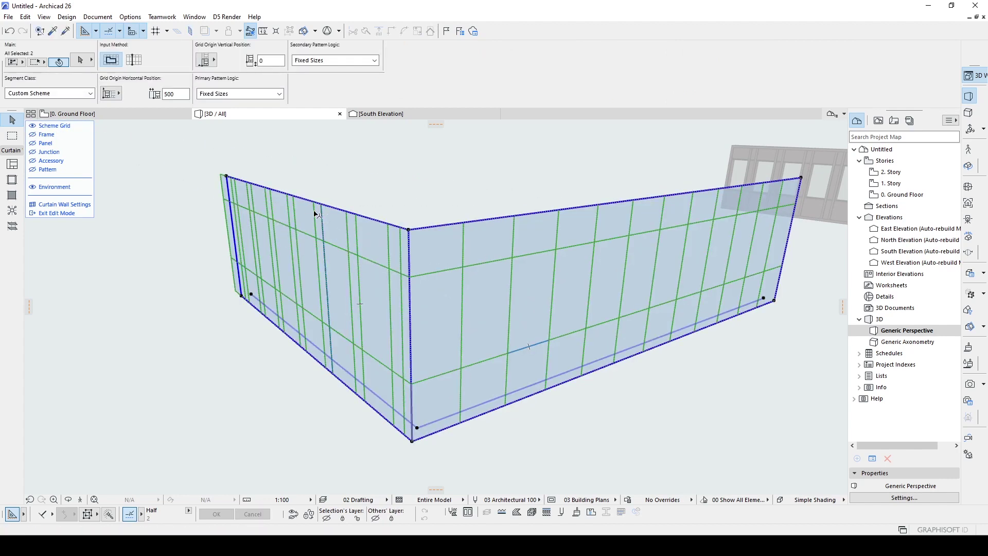
left_click(52, 93)
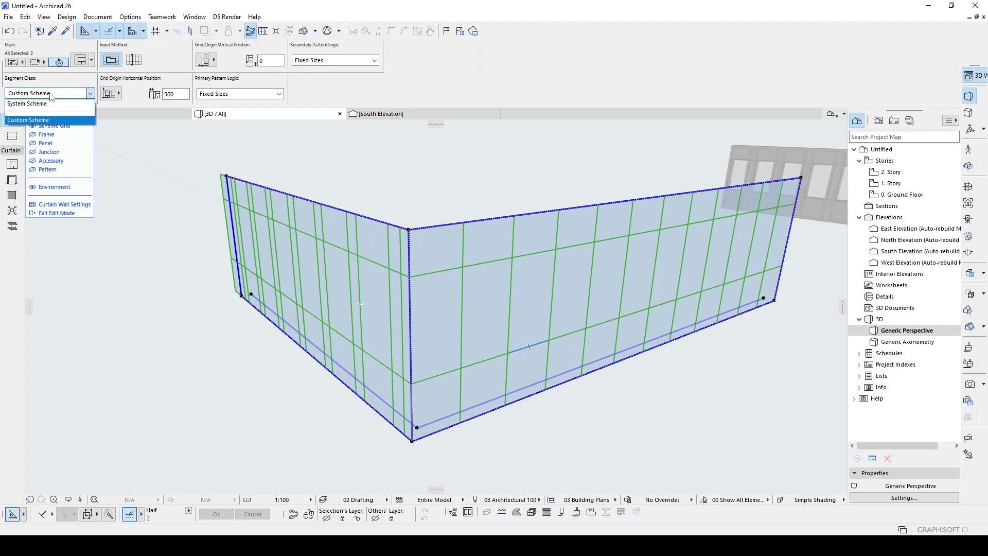
left_click(24, 103)
Exit curtain wall editing, deselect the wall, and orbit around the corner.
left_click(173, 158)
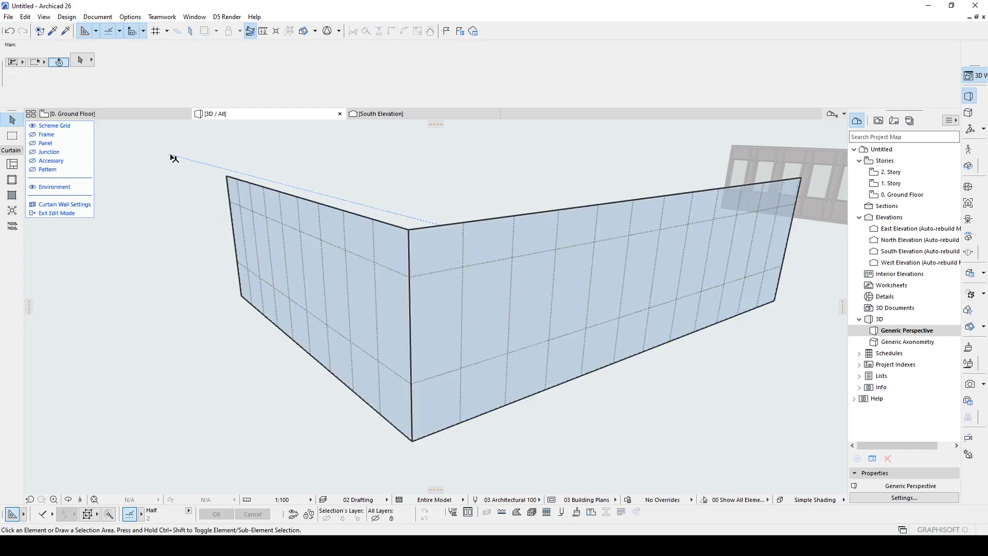
left_click(81, 210)
left_click(136, 276)
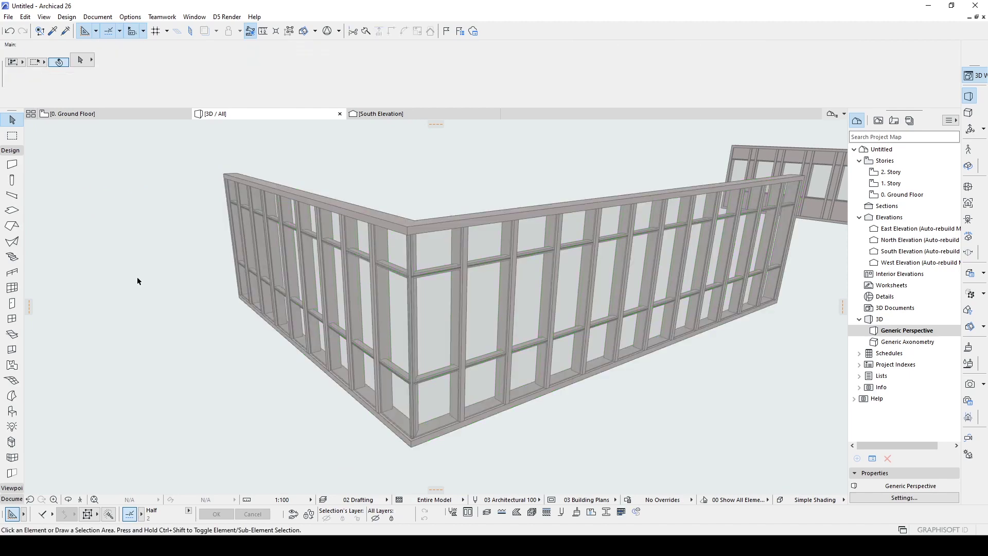
middle_click_drag(136, 277, 239, 284, "shift")
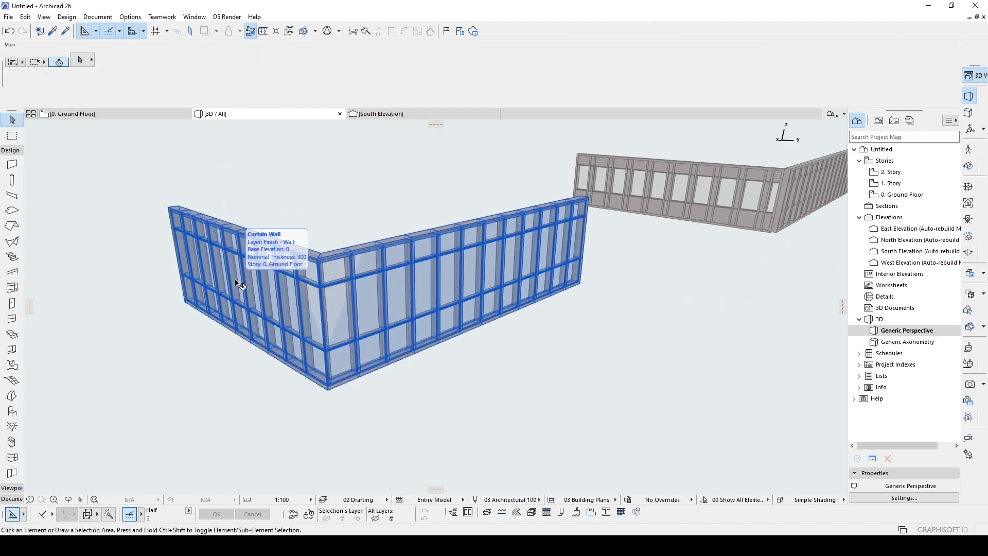
left_click(343, 255)
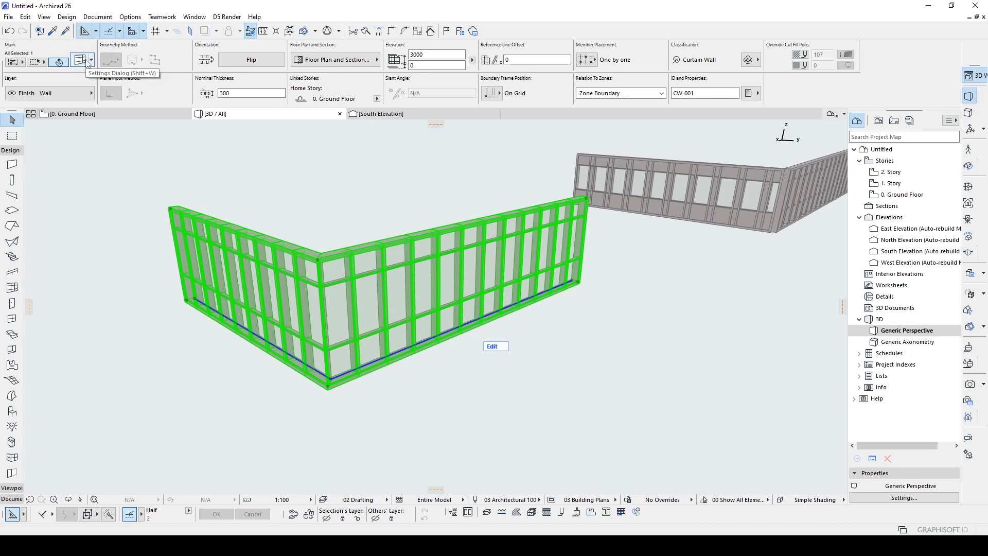
left_click(395, 227)
scroll(363, 243, "up", 2)
scroll(324, 270, "up", 2)
scroll(320, 283, "up", 2)
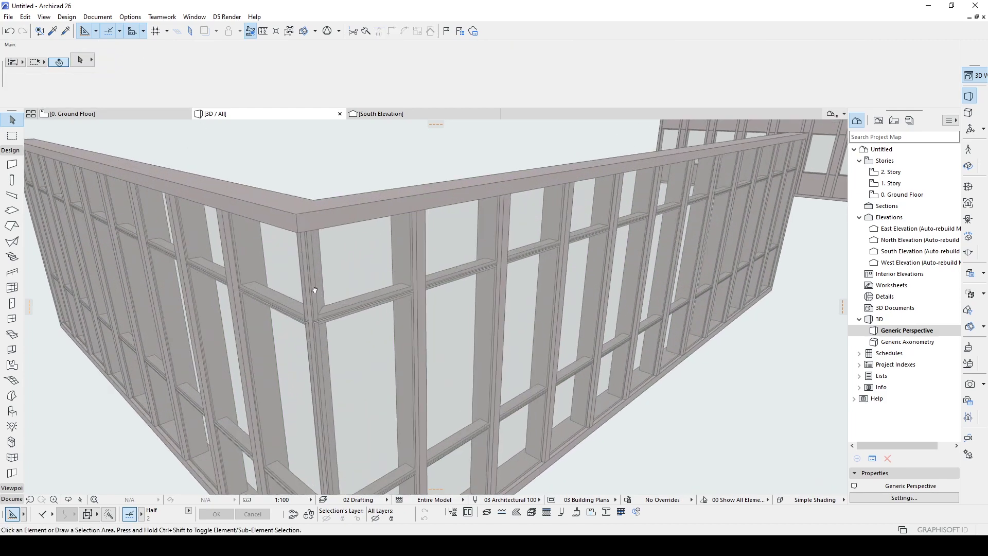
scroll(452, 291, "up", 2)
scroll(454, 292, "down", 3)
key("shift+space")
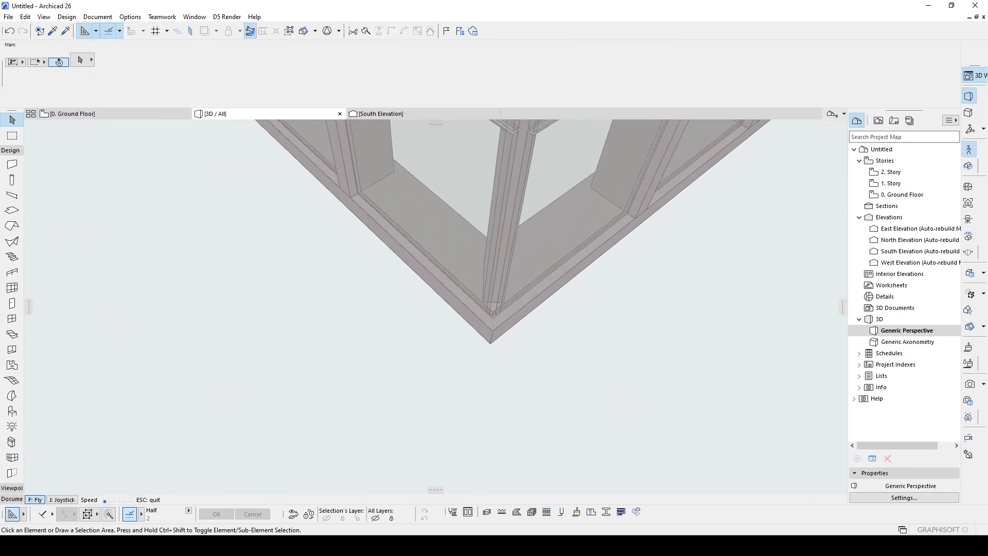
key("Up")
key("Up")
key("Up")
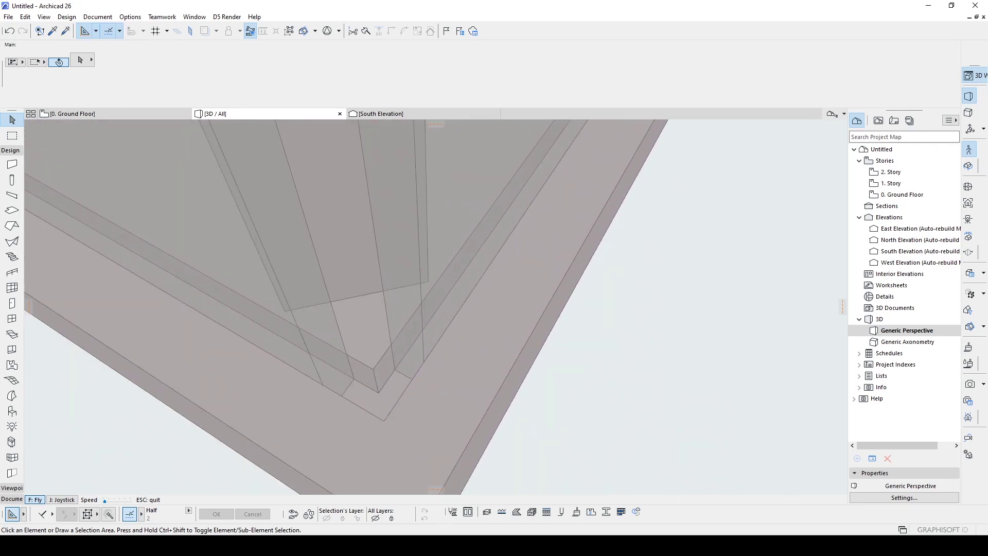
key("Up")
key("Down")
key("Down")
key("Down")
key("Down")
key("Escape")
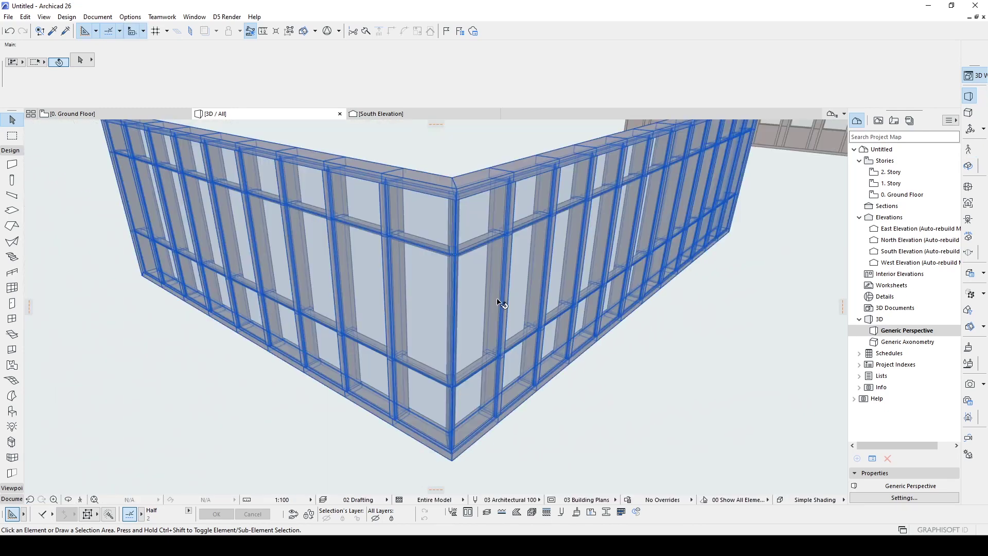
middle_click_drag(459, 265, 458, 210, "shift")
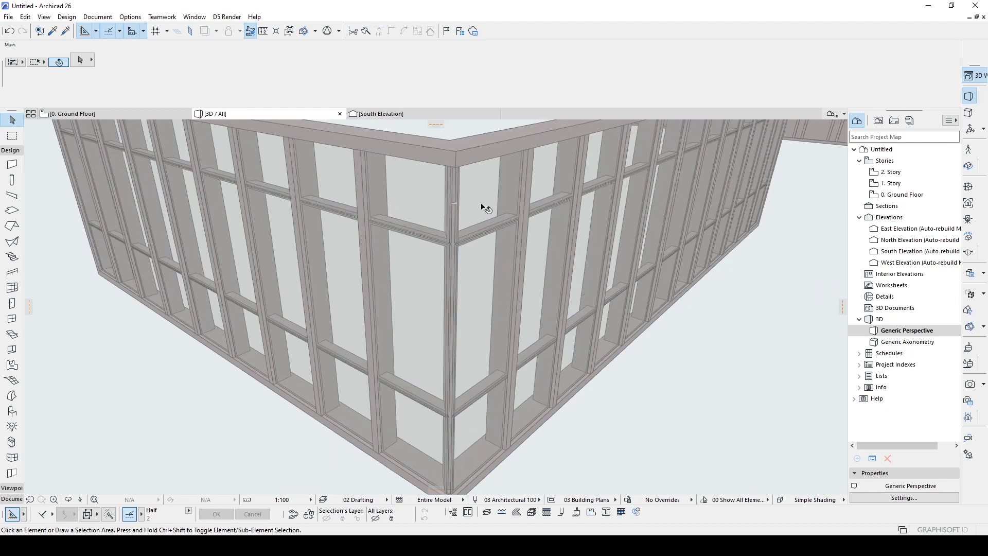
Set the curtain wall's corner frame type to Diagonal Frame with Cap 26.
double_click(482, 206)
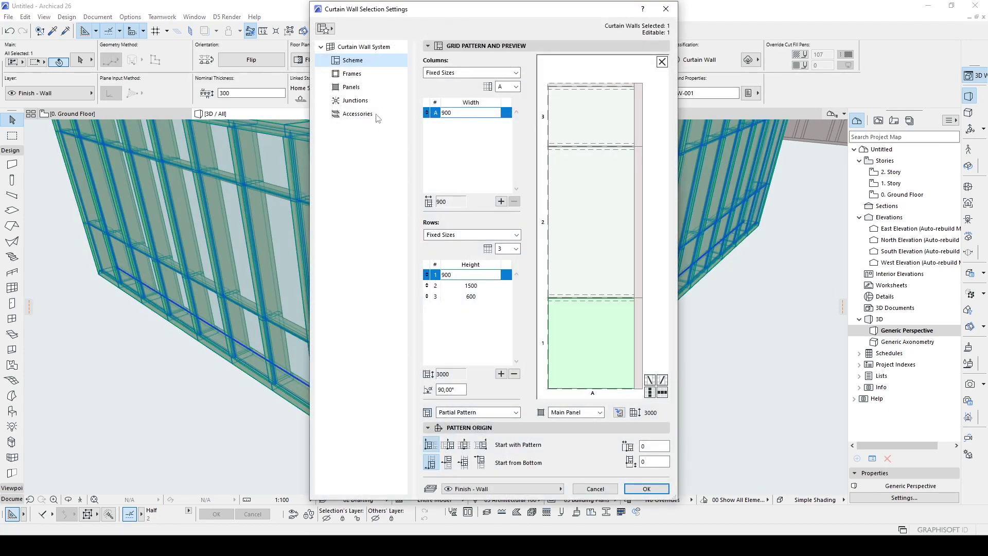
left_click(358, 75)
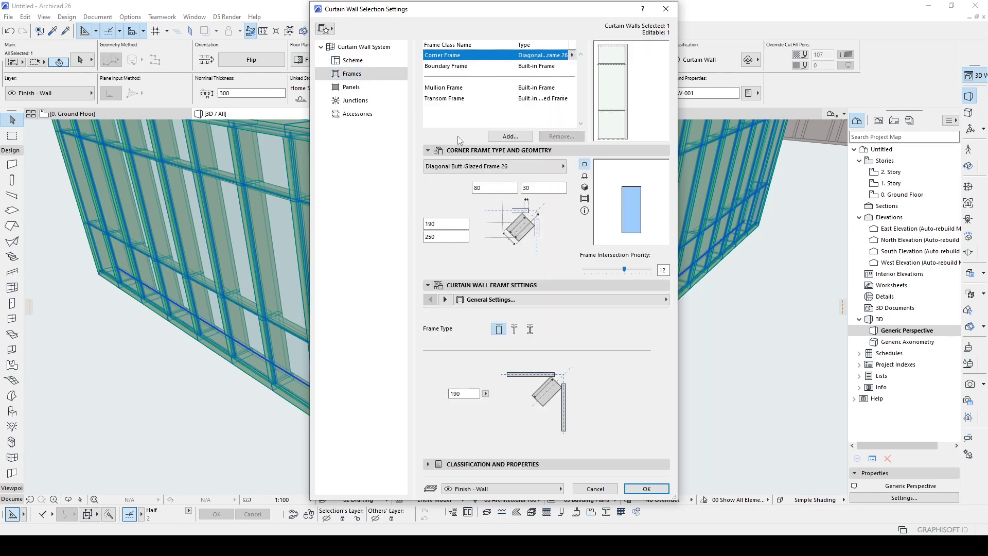
left_click(495, 167)
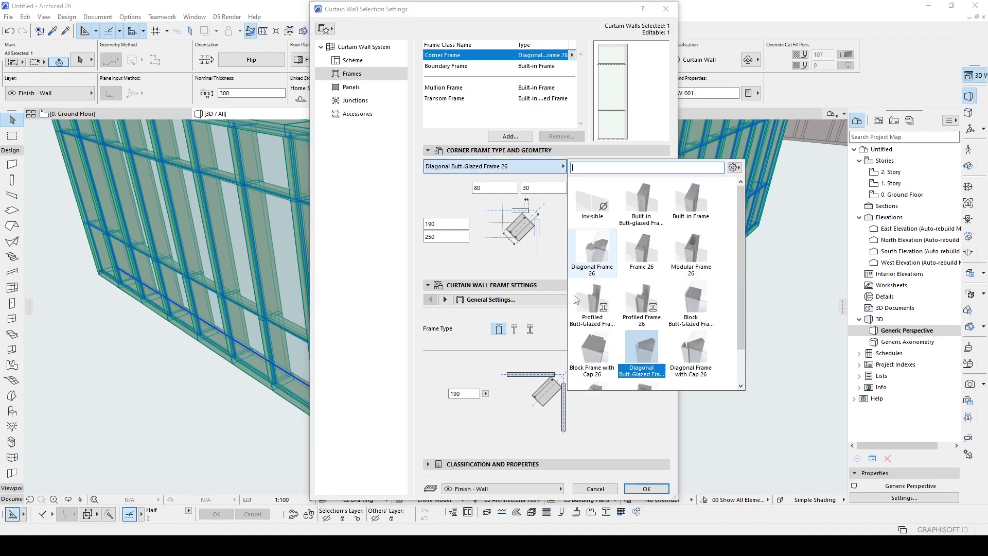
left_click(676, 354)
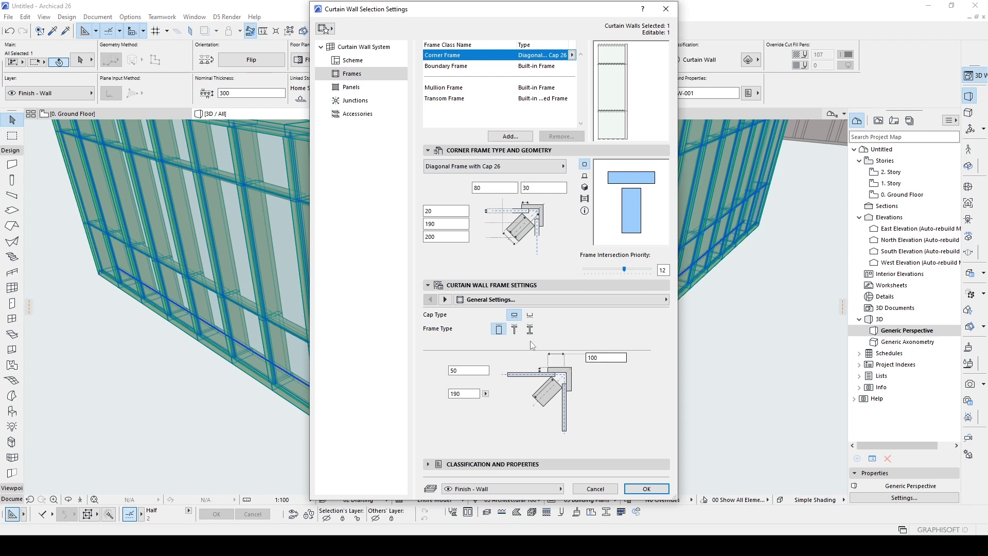
Settle on a flat cap and rectangular frame profile, then show the cutting settings.
left_click(530, 315)
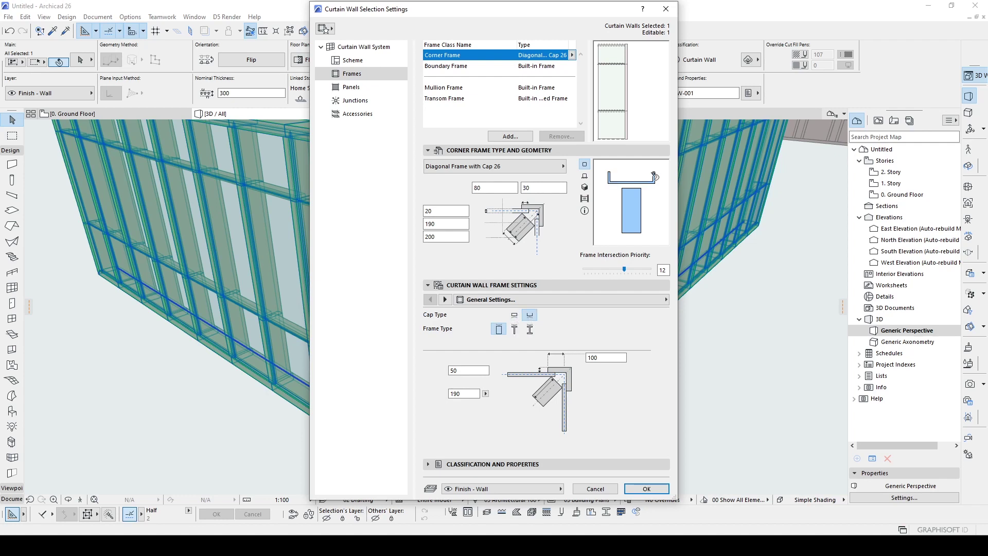
left_click(513, 315)
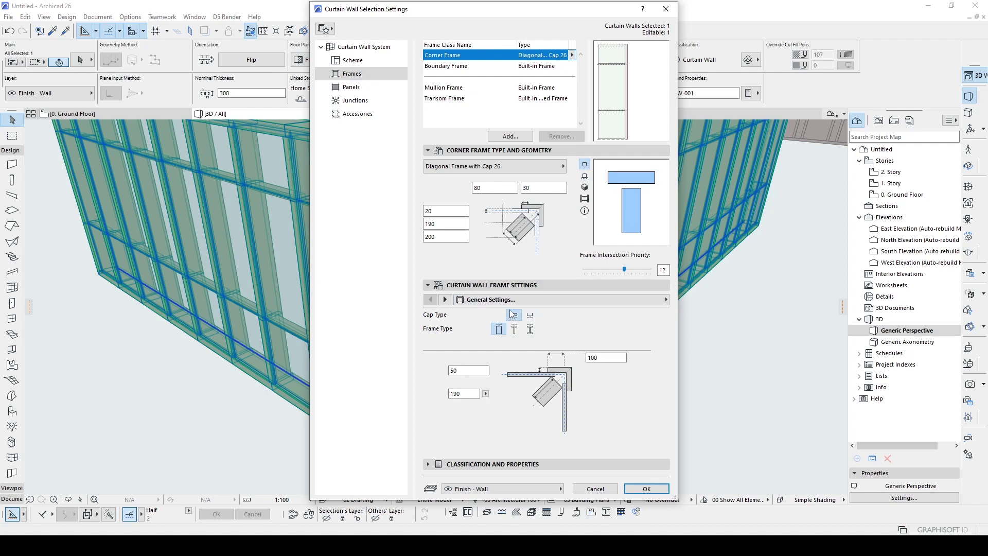
left_click(514, 329)
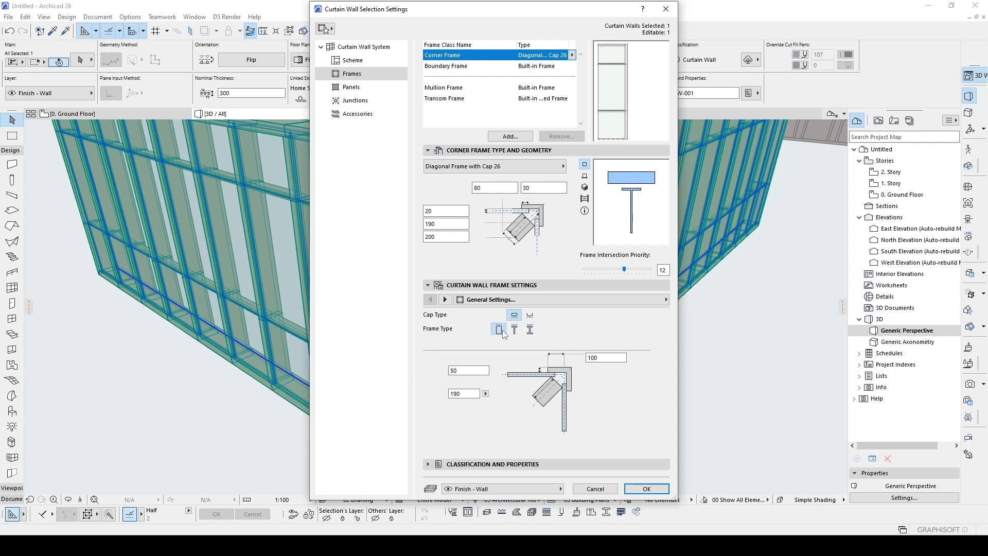
left_click(499, 329)
left_click(530, 329)
left_click(499, 329)
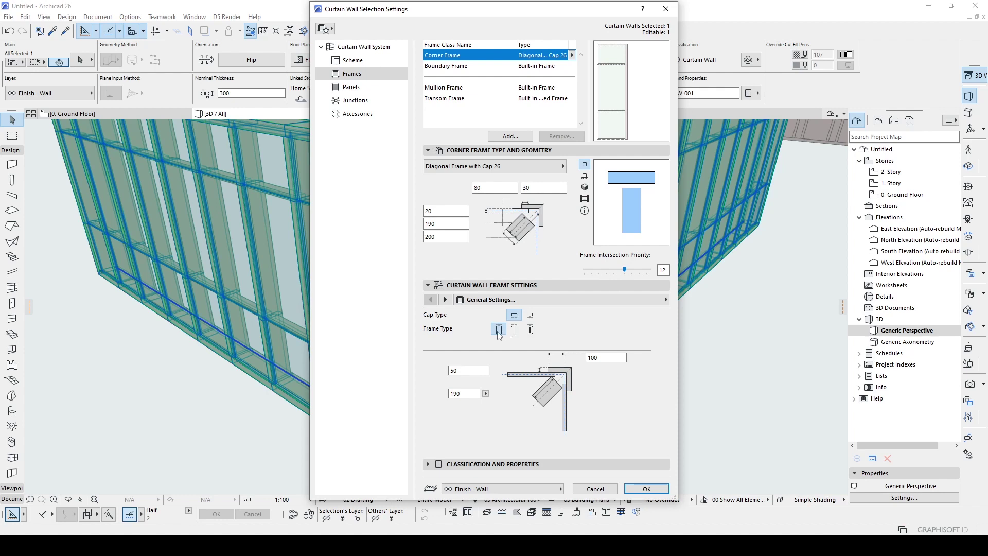
left_click(446, 299)
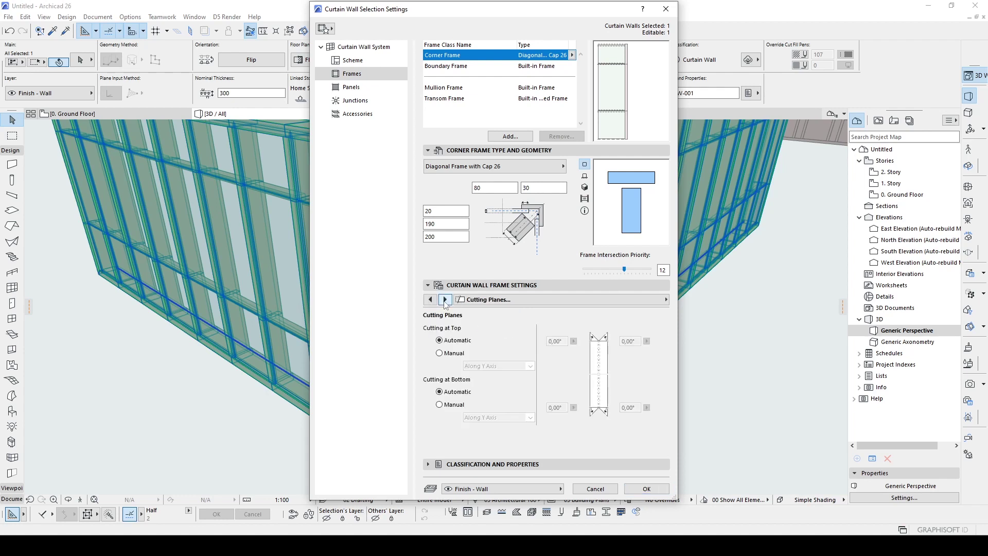
Override the corner frame's surfaces with Metal - Iron and apply the frame settings.
left_click(446, 300)
left_click(446, 300)
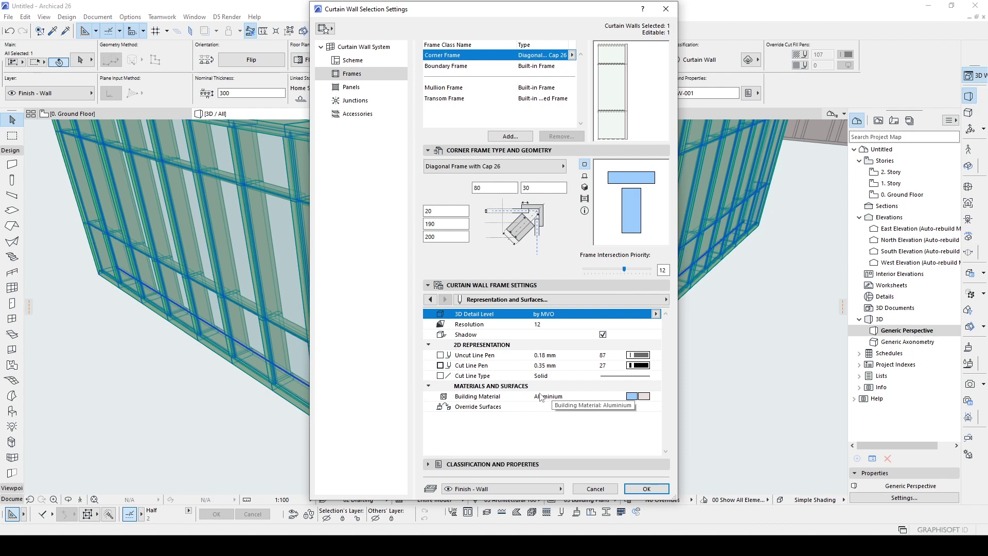
left_click(461, 407)
left_click(603, 407)
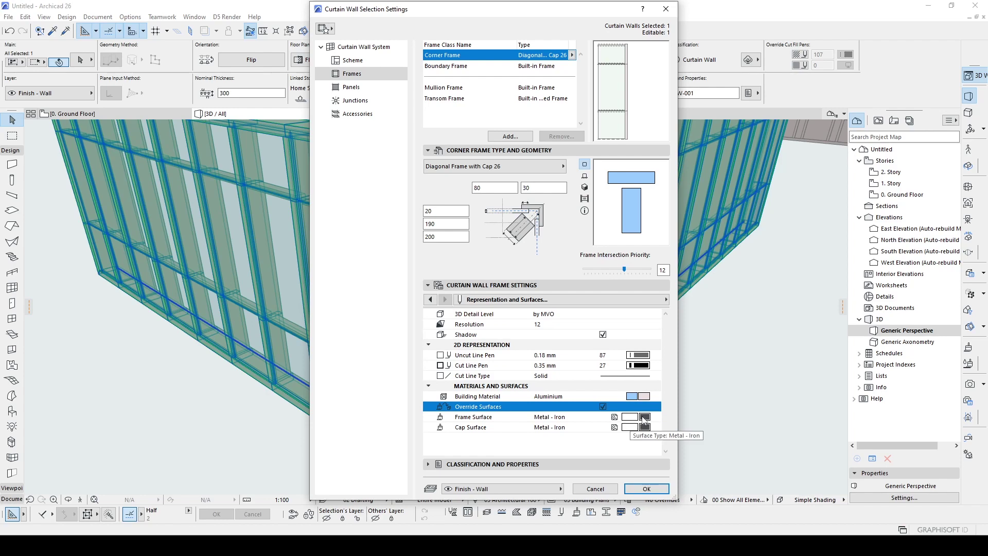
left_click(644, 418)
left_click(664, 421)
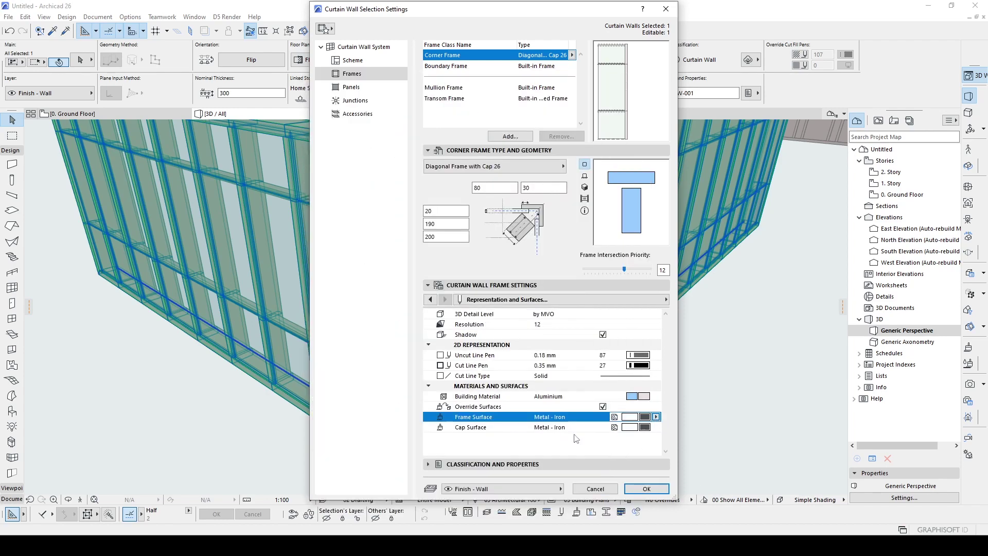
left_click(640, 488)
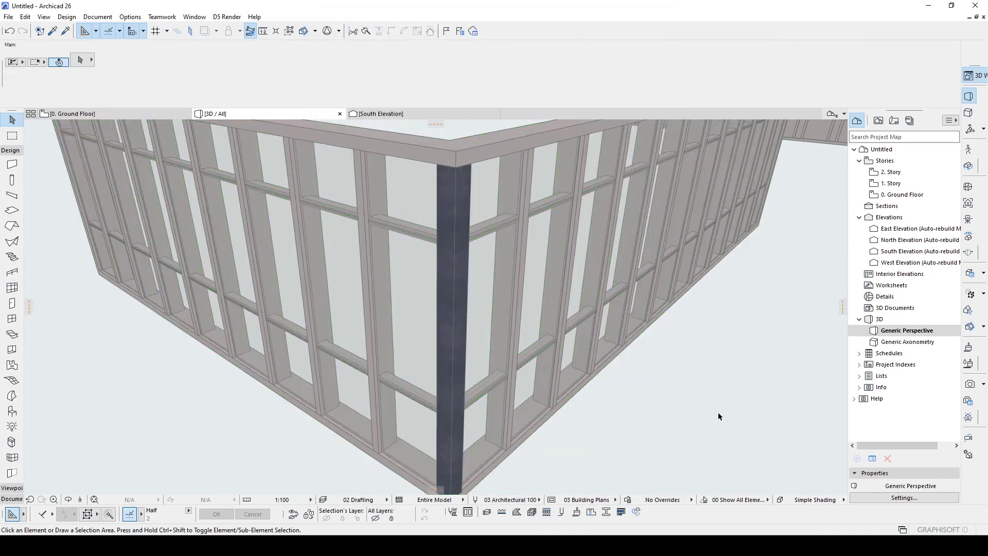
scroll(419, 319, "down", 2)
scroll(423, 323, "down", 2)
scroll(423, 322, "up", 2)
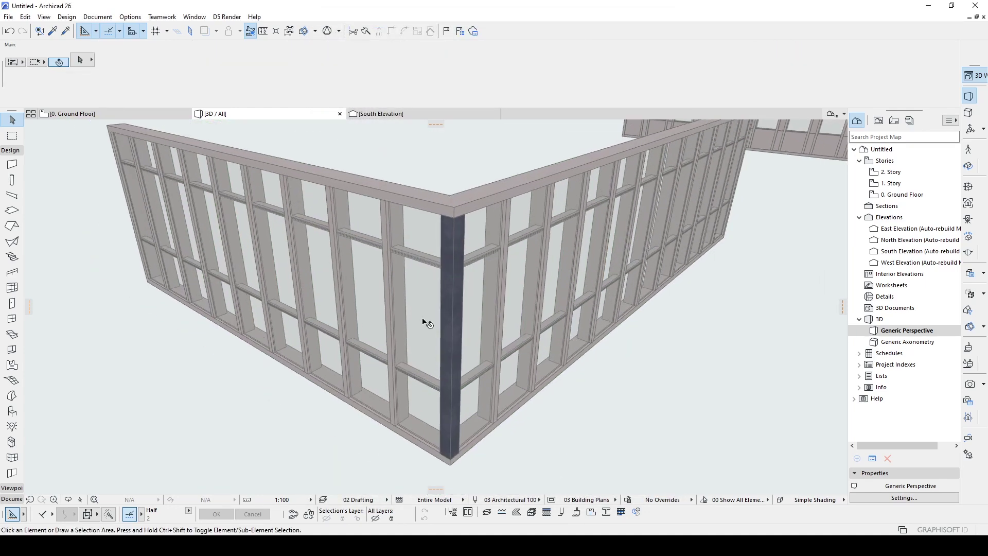
scroll(421, 326, "up", 2)
mouse_move(421, 327)
middle_mouse_down("shift")
mouse_move(573, 309)
mouse_move(518, 277)
mouse_move(252, 264)
mouse_move(260, 288)
mouse_move(387, 283)
mouse_move(431, 303)
middle_mouse_up("shift")
scroll(431, 303, "down", 2)
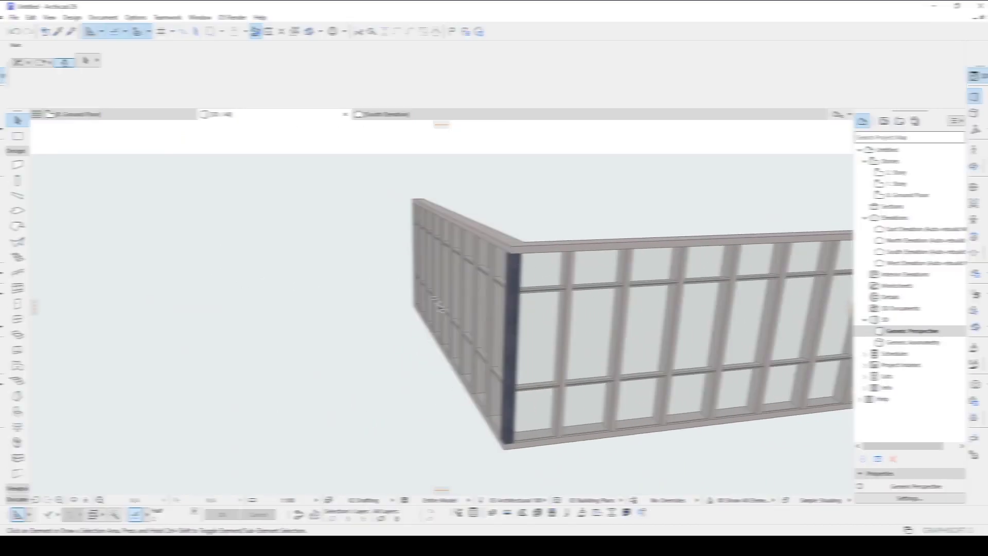
scroll(505, 347, "down", 5)
scroll(564, 342, "up", 1)
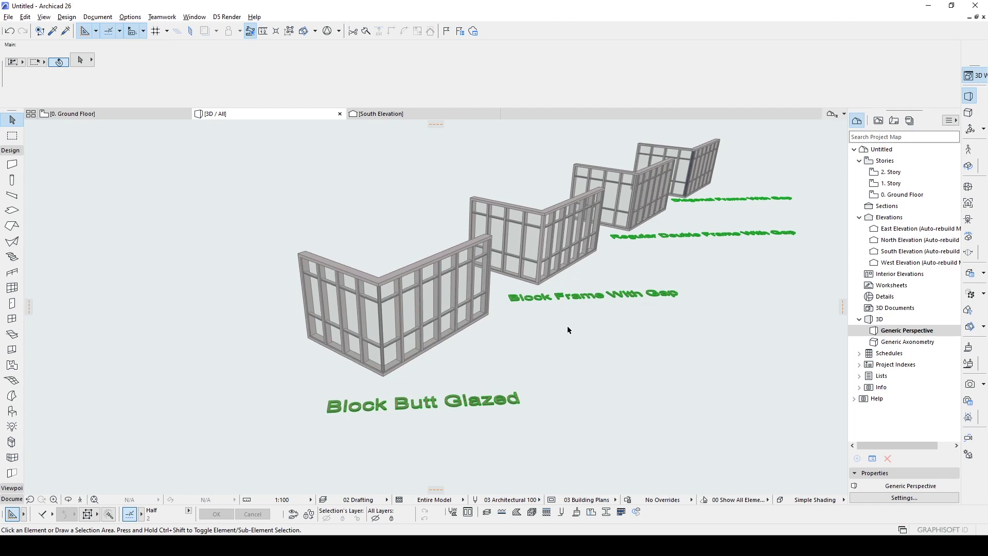
scroll(430, 384, "up", 2)
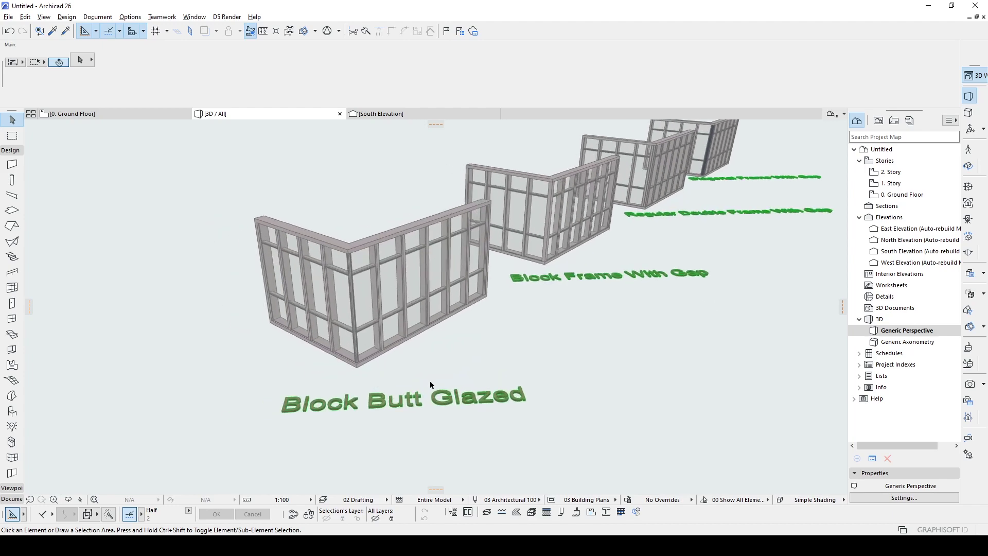
scroll(340, 359, "up", 1)
scroll(331, 357, "up", 1)
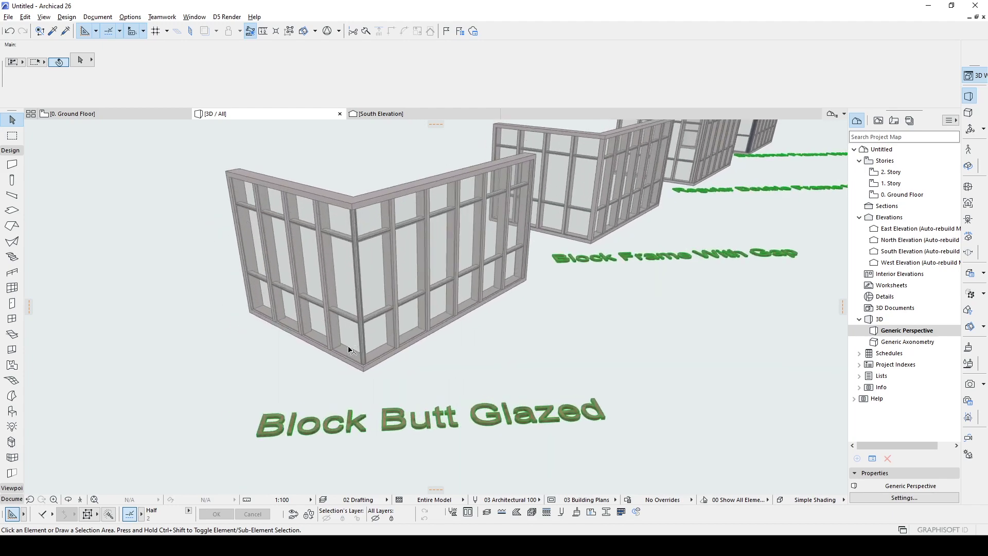
scroll(349, 348, "up", 1)
scroll(406, 348, "up", 2)
scroll(378, 324, "up", 1)
scroll(391, 371, "up", 1)
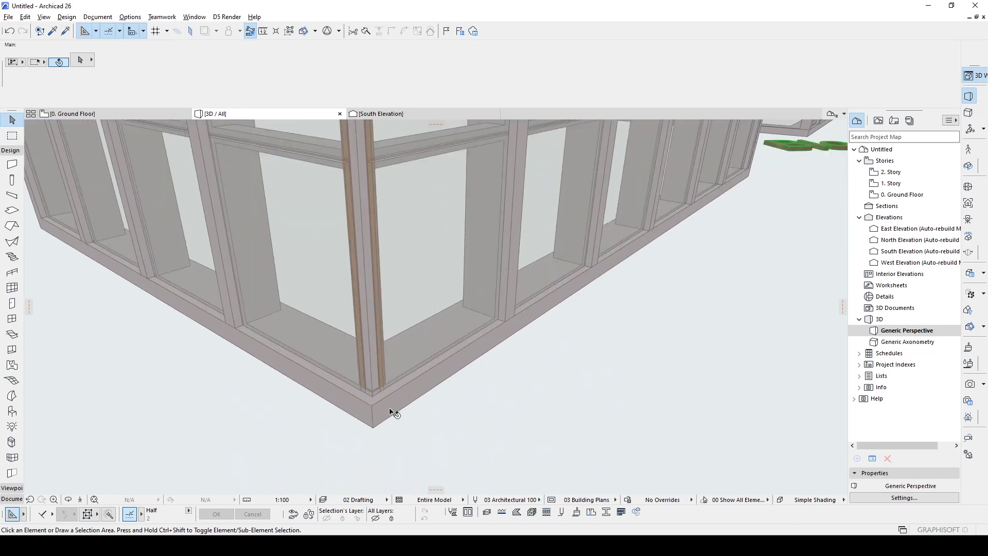
scroll(386, 398, "up", 1)
scroll(384, 397, "down", 1)
scroll(370, 340, "down", 2)
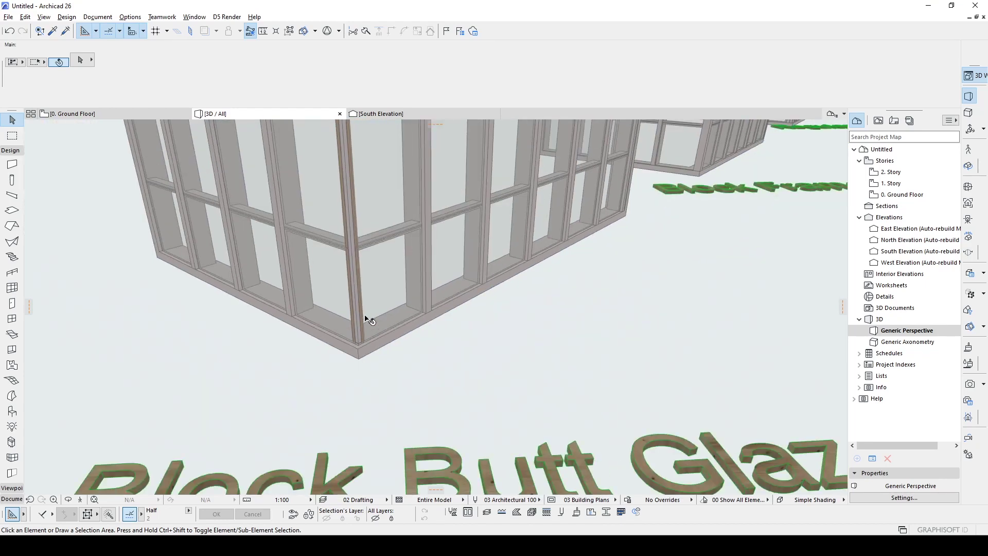
scroll(367, 328, "down", 2)
scroll(409, 320, "up", 1)
scroll(409, 321, "up", 2)
scroll(409, 340, "up", 1)
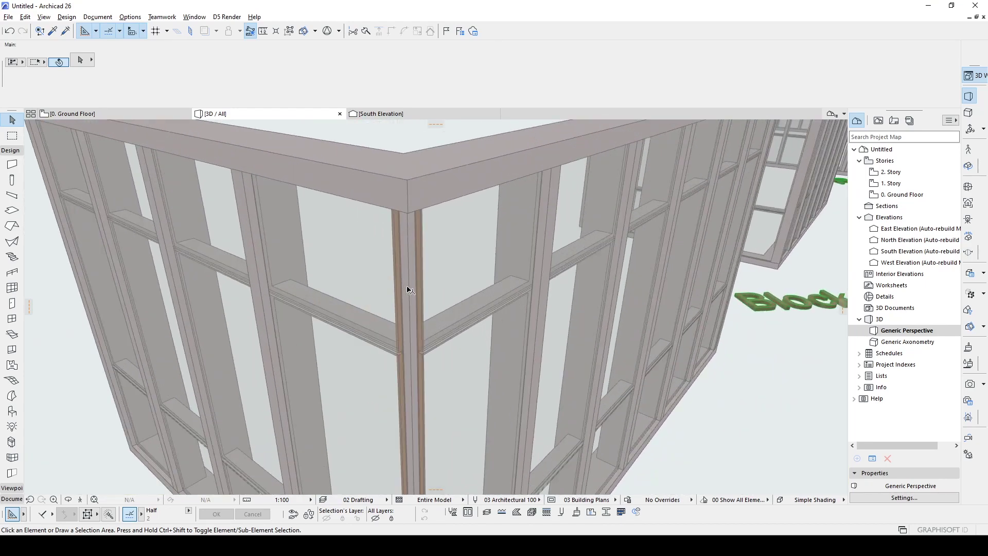
left_click(409, 290)
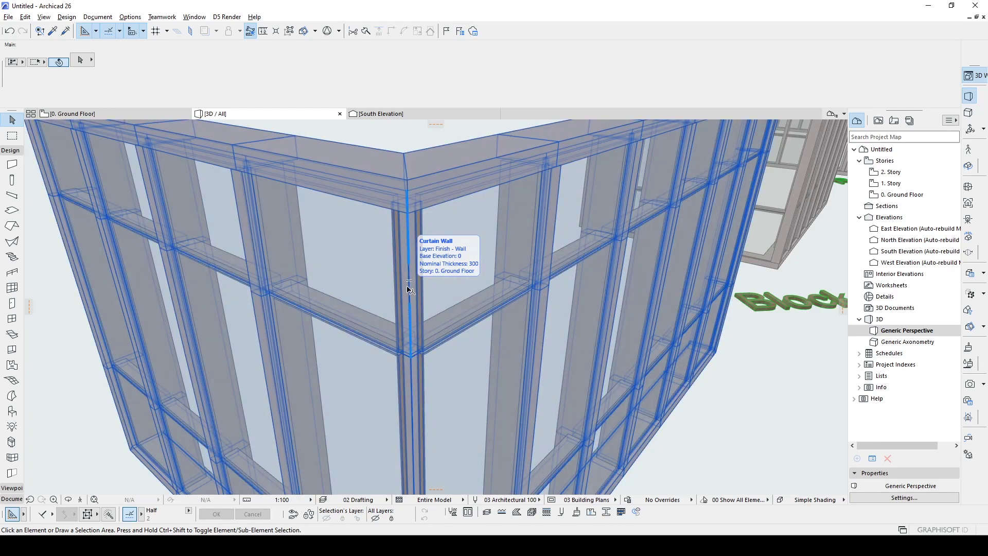
key("F2")
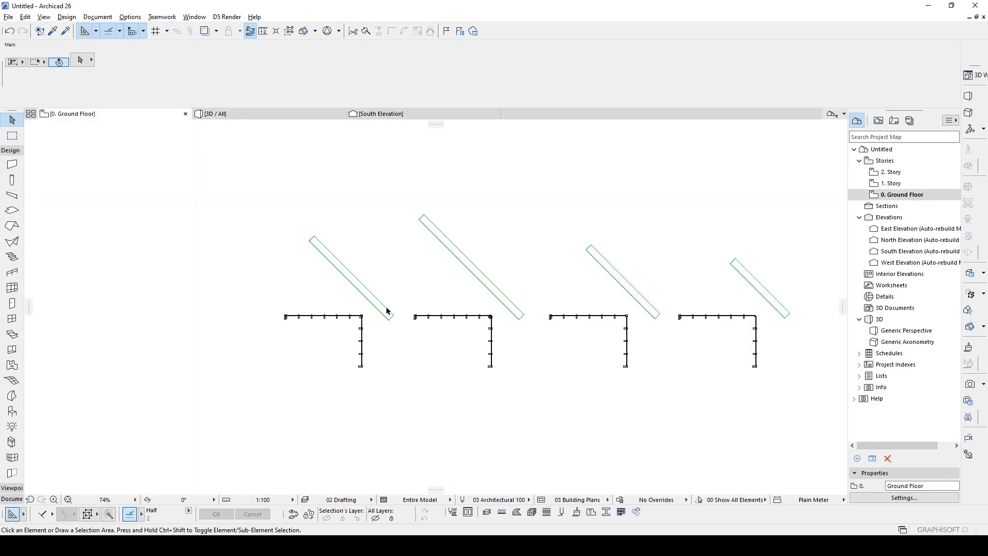
scroll(709, 303, "up", 3)
scroll(728, 316, "up", 3)
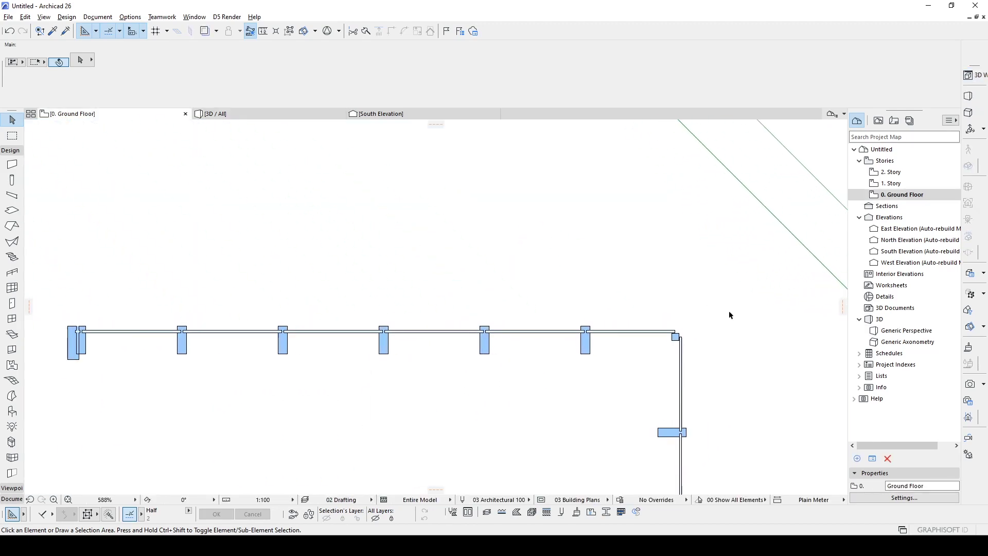
scroll(678, 343, "up", 2)
scroll(648, 363, "up", 2)
scroll(634, 340, "up", 2)
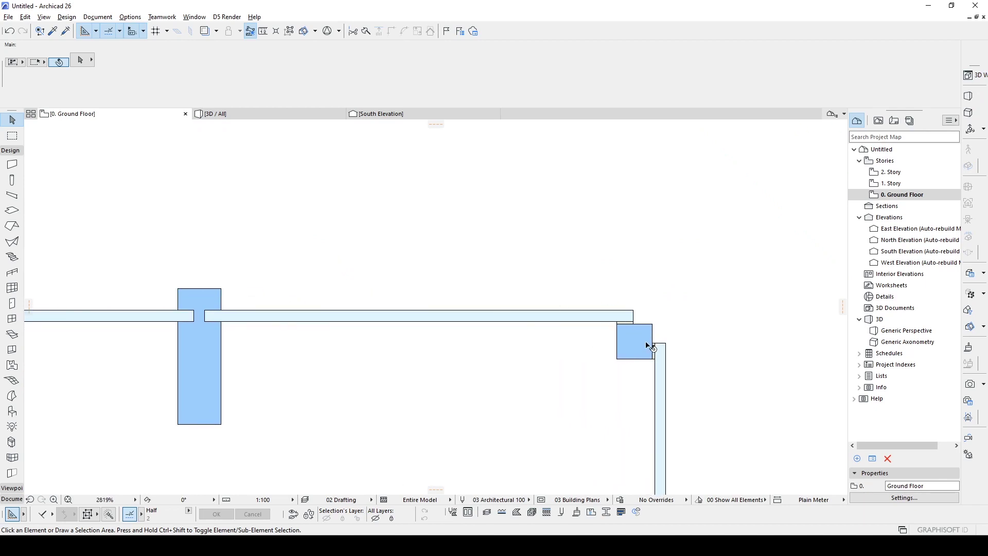
scroll(646, 340, "down", 2)
scroll(628, 342, "down", 2)
scroll(634, 338, "down", 2)
scroll(634, 339, "down", 2)
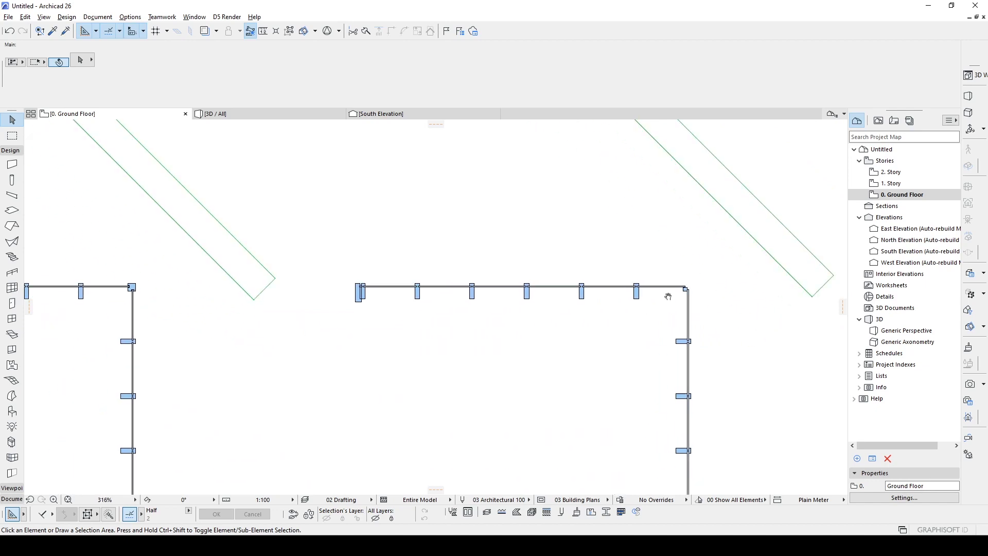
middle_click_drag(669, 291, 808, 313)
scroll(371, 323, "up", 5)
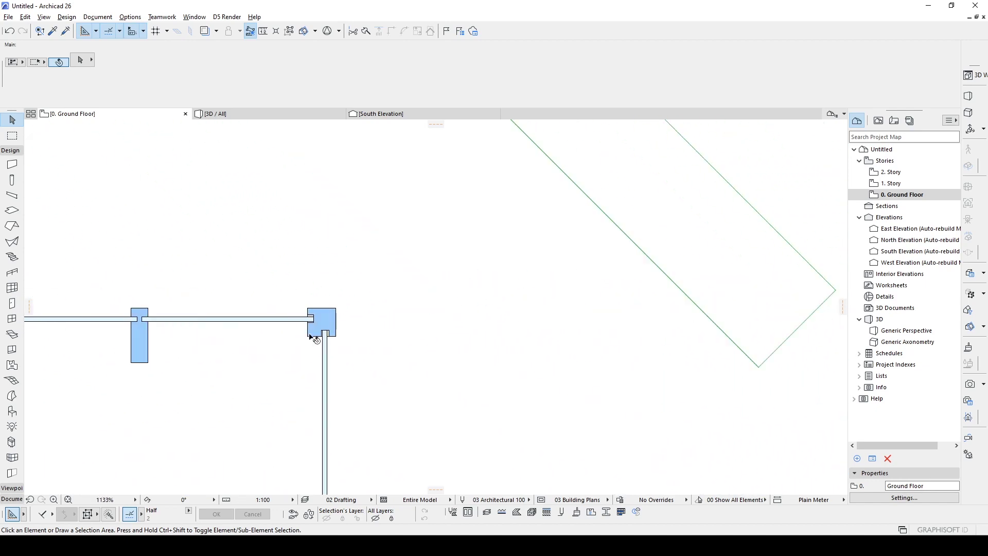
scroll(294, 339, "up", 1)
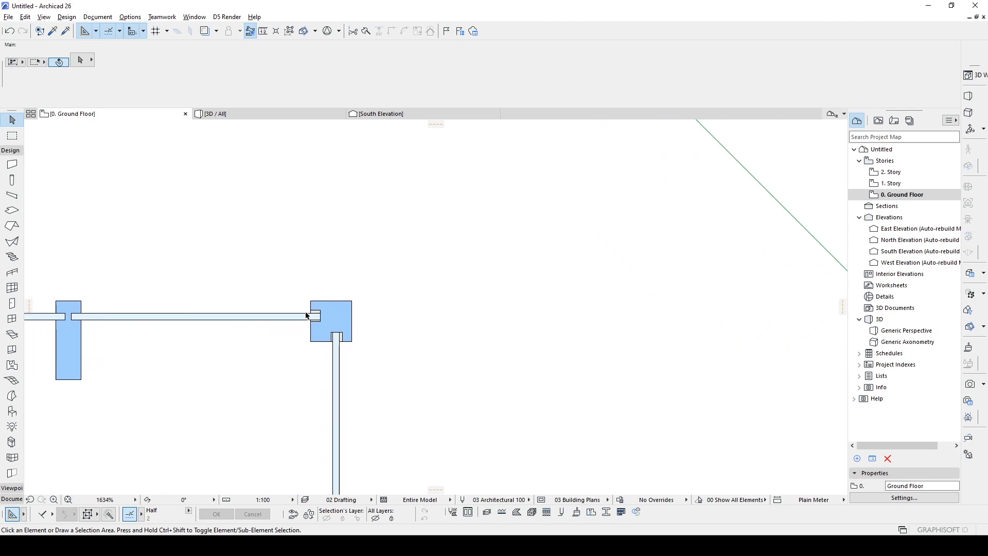
key("F3")
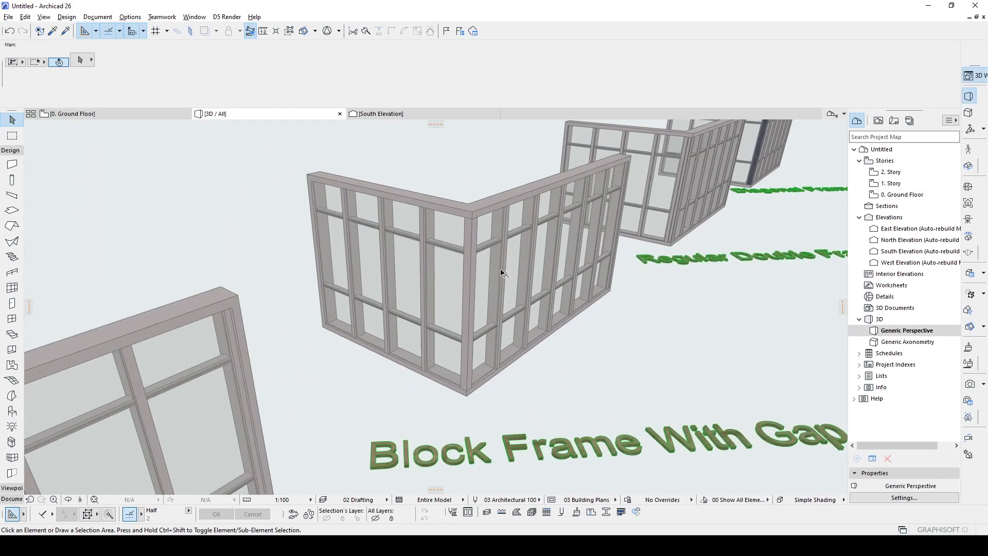
scroll(502, 272, "up", 3)
scroll(483, 221, "up", 1)
scroll(689, 402, "up", 1)
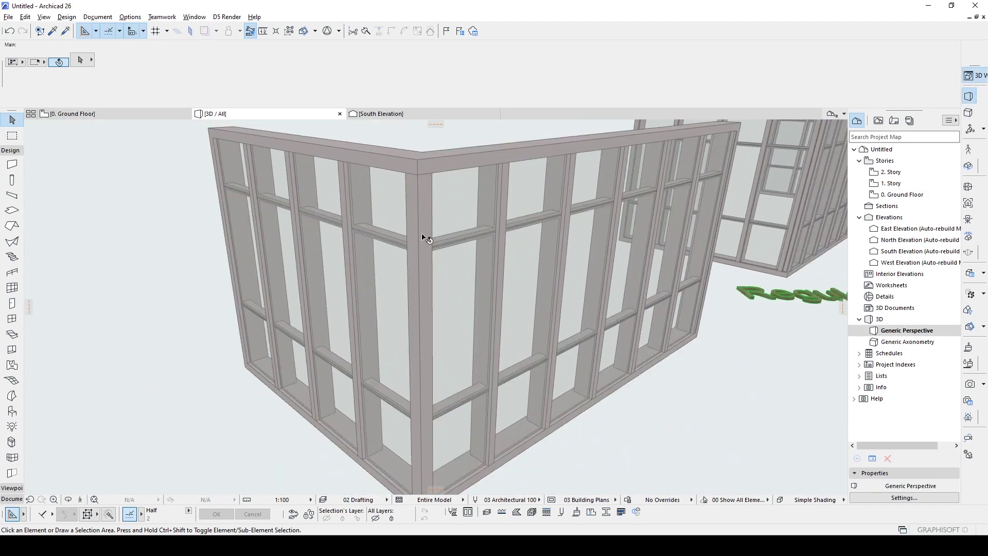
scroll(724, 210, "down", 1)
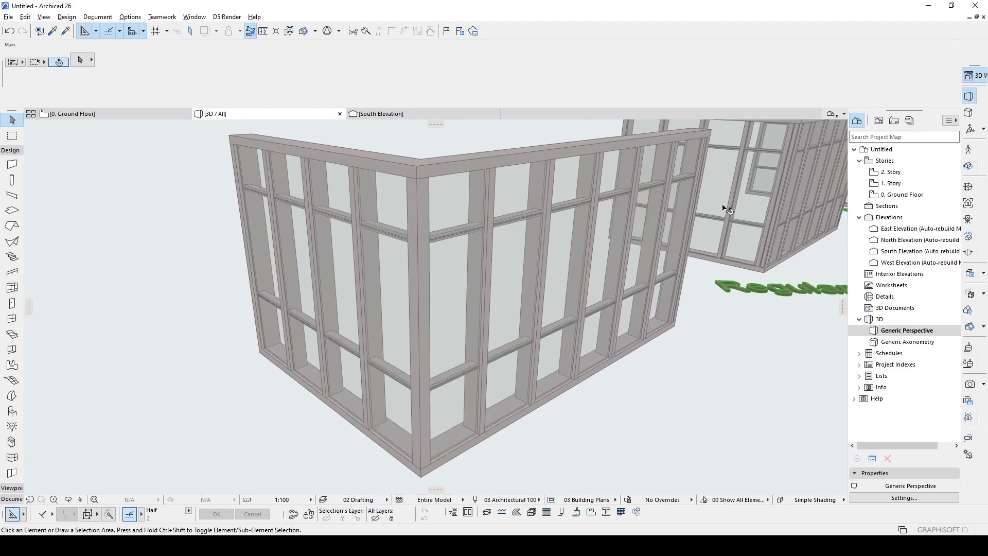
scroll(540, 255, "down", 2)
scroll(386, 293, "down", 1)
middle_click_drag(363, 293, 397, 293, "shift")
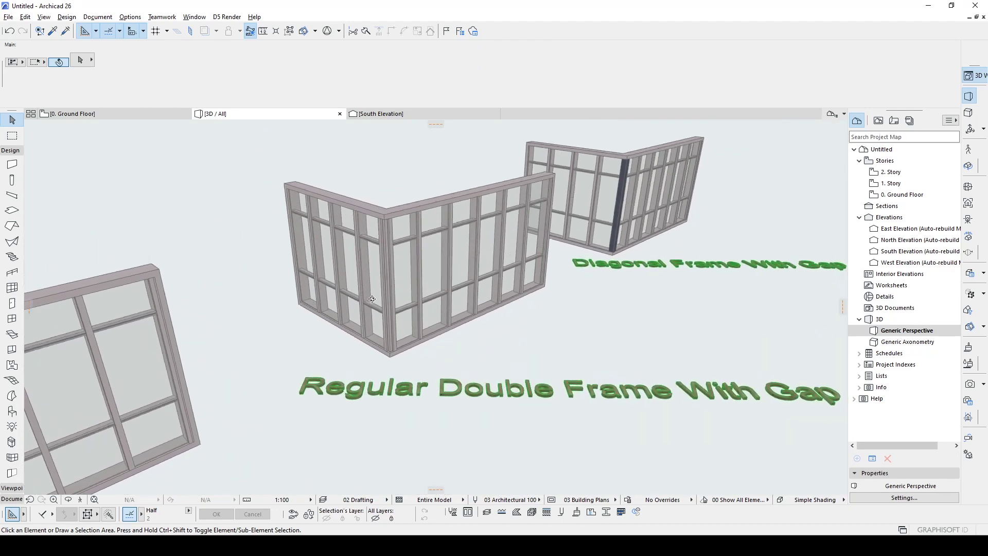
scroll(397, 293, "up", 2)
scroll(393, 236, "up", 2)
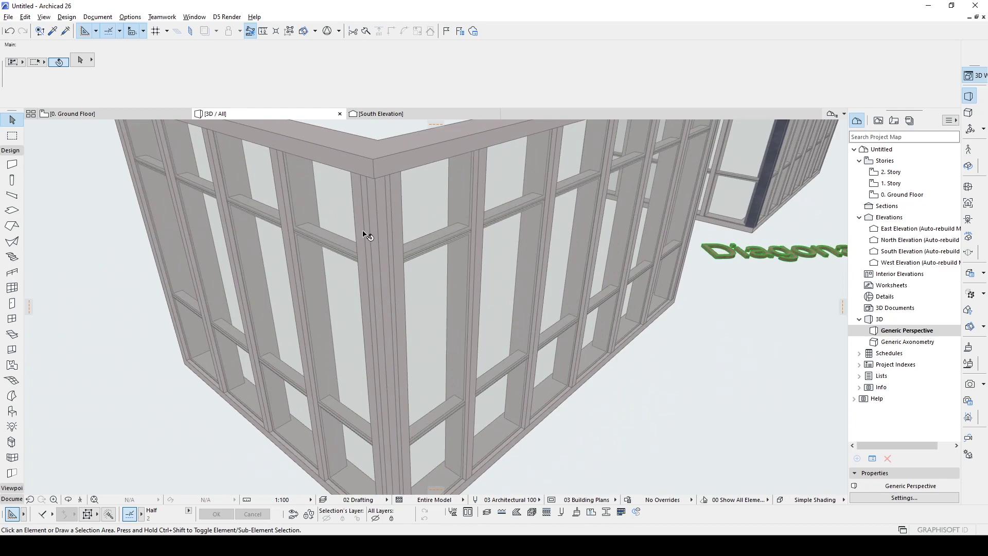
mouse_move(364, 232)
middle_mouse_down("shift")
mouse_move(315, 228)
mouse_move(376, 225)
middle_mouse_up("shift")
scroll(315, 228, "down", 2)
scroll(376, 226, "up", 2)
Select the L-shaped curtain wall on the Ground Floor plan and open its settings.
left_click(376, 225)
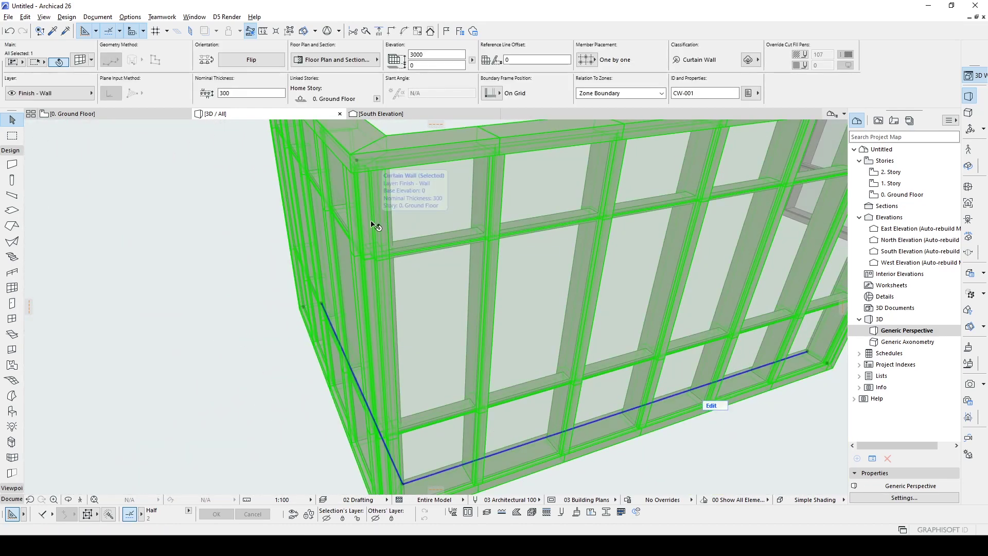
key("F2")
scroll(388, 313, "down", 2)
scroll(388, 313, "down", 2)
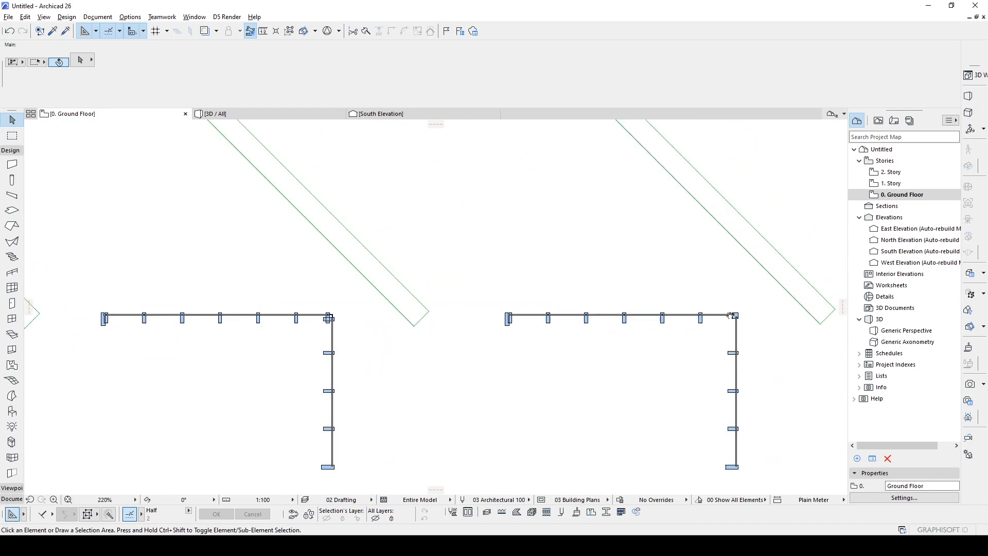
scroll(421, 325, "up", 2)
scroll(428, 331, "up", 1)
left_click(430, 330)
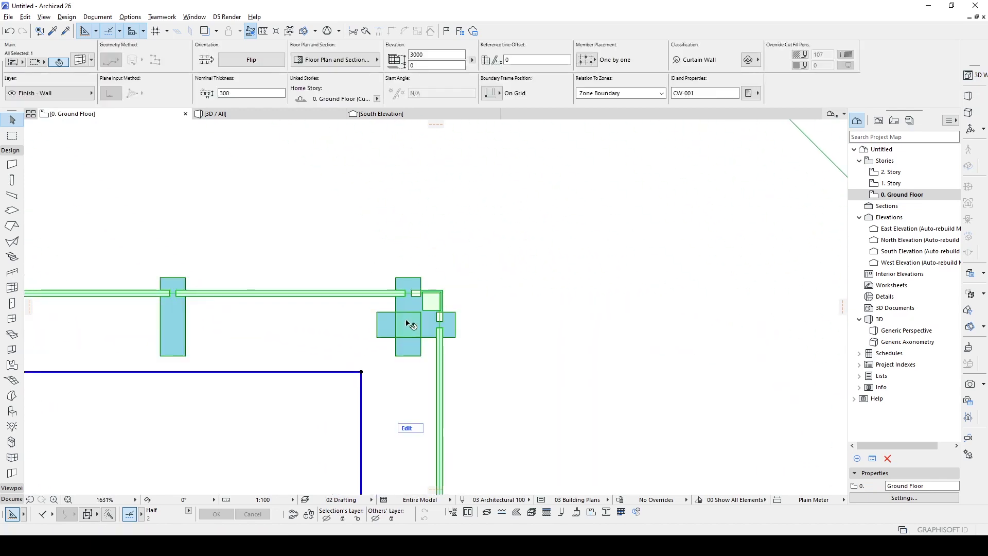
scroll(404, 316, "up", 2)
scroll(418, 316, "down", 1)
scroll(424, 314, "down", 1)
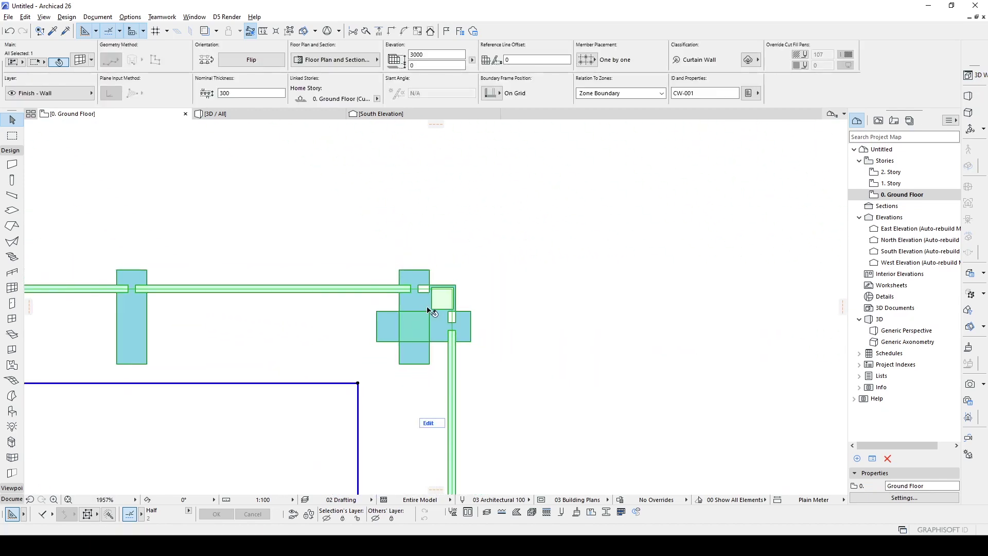
scroll(385, 311, "up", 1)
scroll(391, 309, "up", 1)
scroll(402, 313, "up", 1)
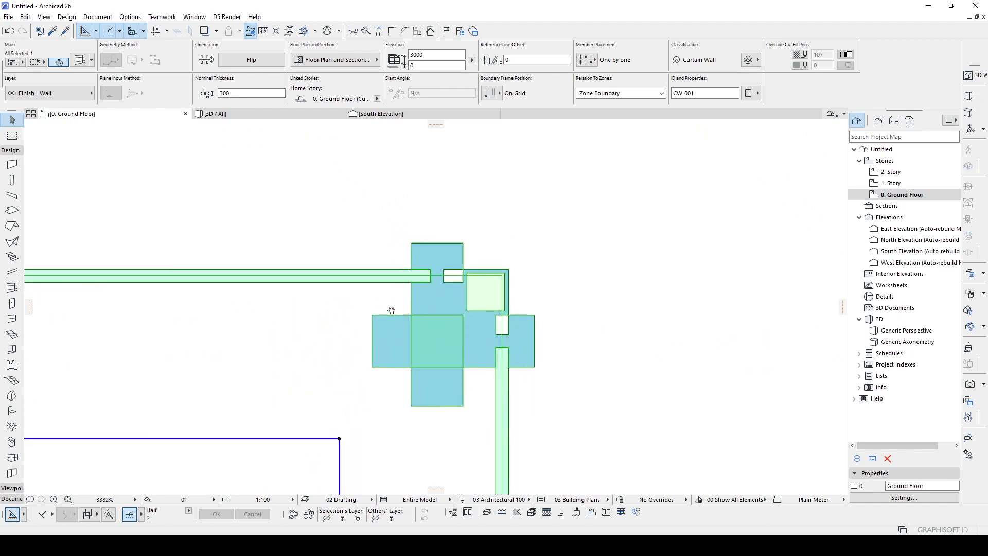
scroll(411, 298, "up", 1)
double_click(413, 298)
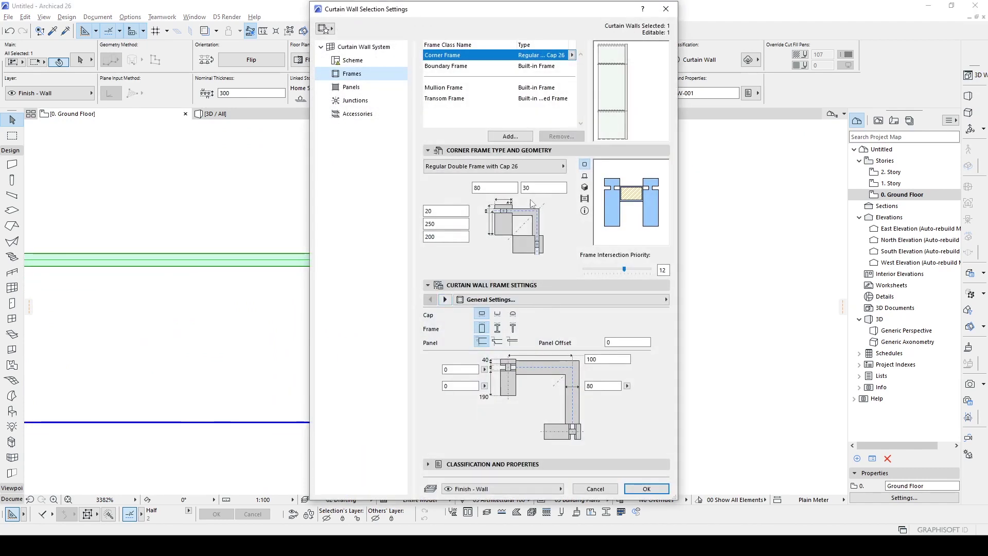
Set the corner frame's side dimension to 250, then view the curtain walls in 3D.
left_click_drag(468, 15, 683, 20)
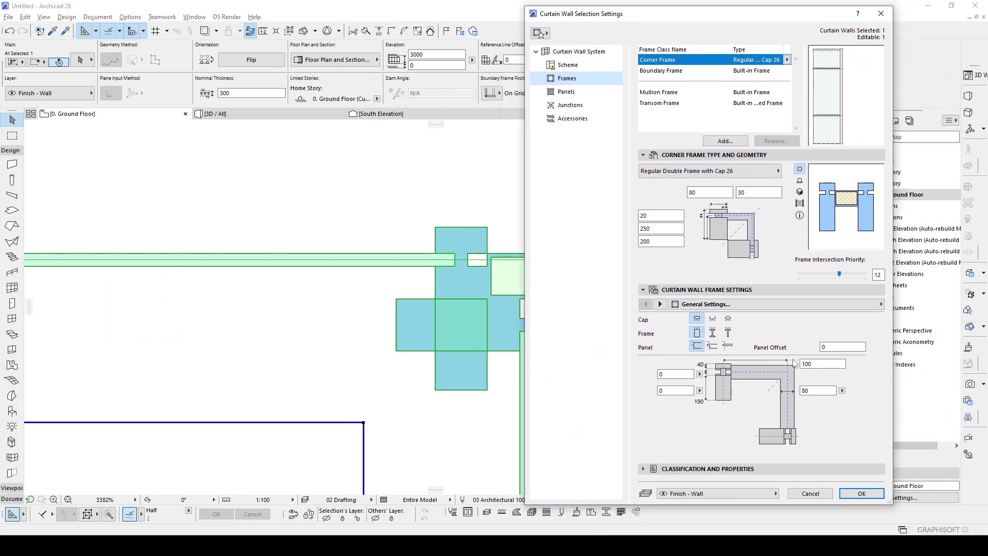
left_click_drag(803, 363, 807, 363)
type("2")
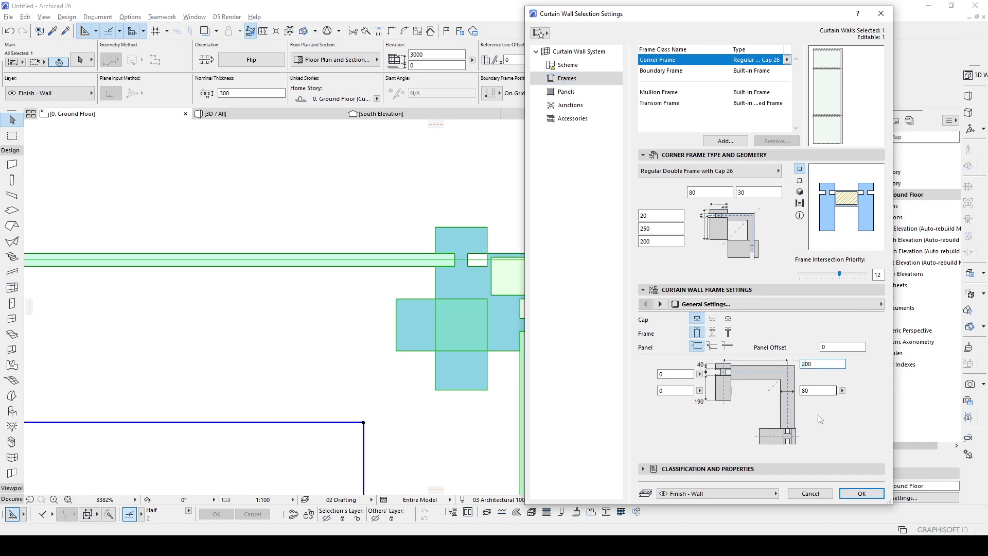
left_click(861, 492)
key("ctrl+t")
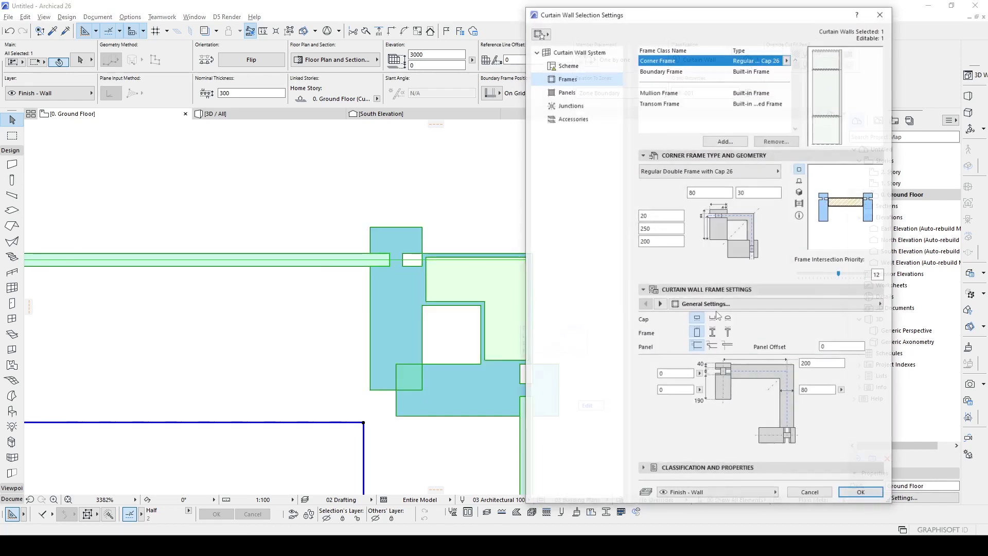
left_click(804, 364)
type("250")
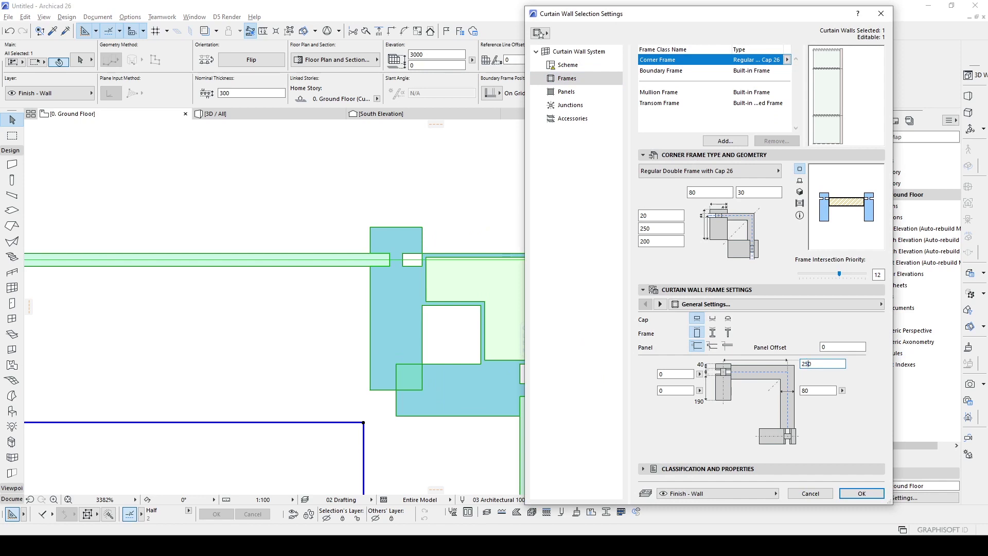
left_click(849, 494)
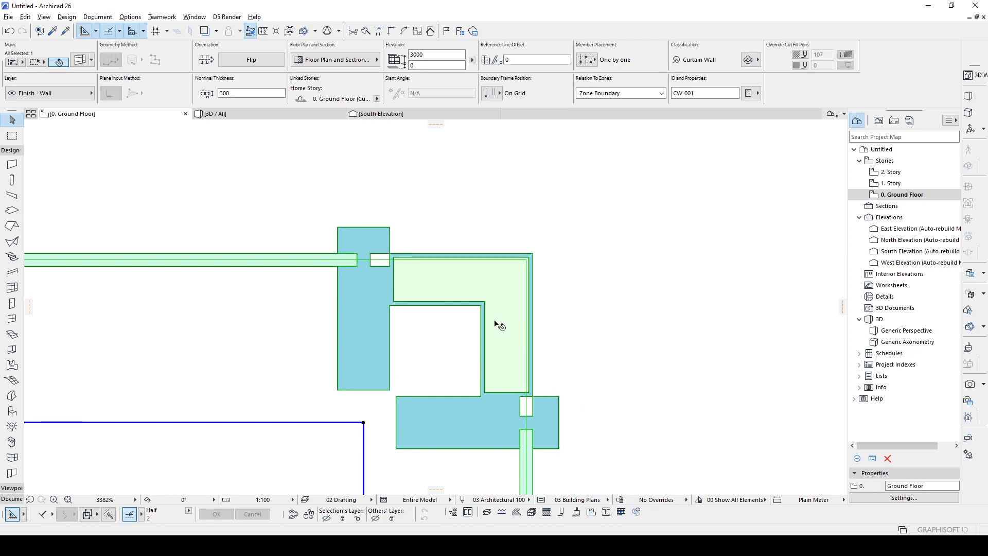
scroll(498, 325, "down", 5)
key("F3")
mouse_move(475, 308)
middle_mouse_down("shift")
mouse_move(424, 313)
mouse_move(479, 362)
mouse_move(506, 362)
middle_mouse_up("shift")
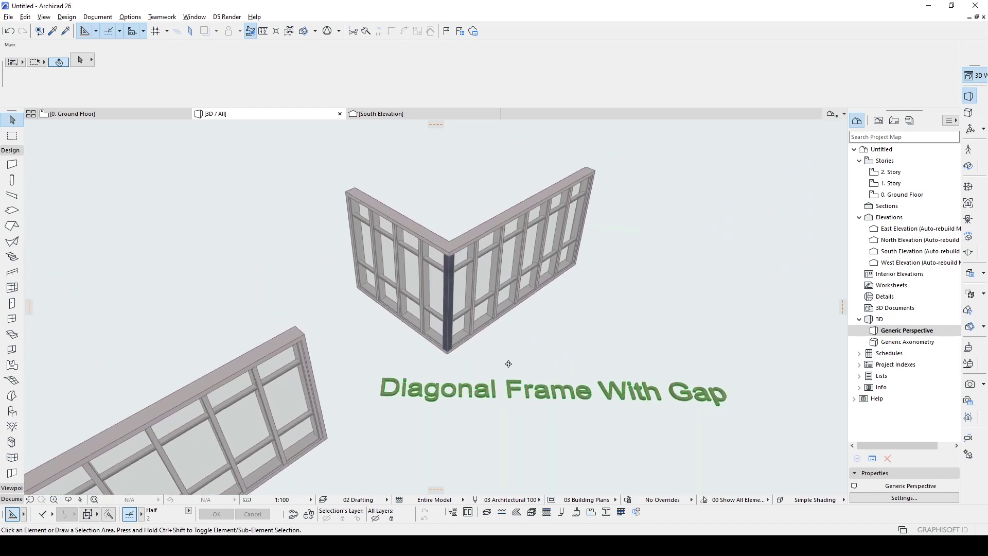
Select the Diagonal Frame With Gap curtain wall and open its settings from the plan.
left_click(458, 273)
key("F2")
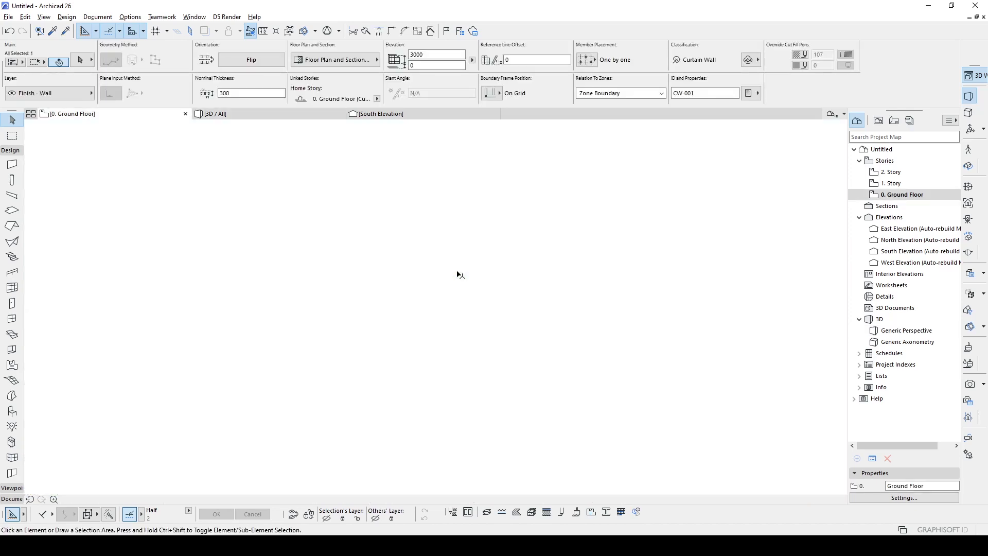
scroll(563, 215, "up", 3)
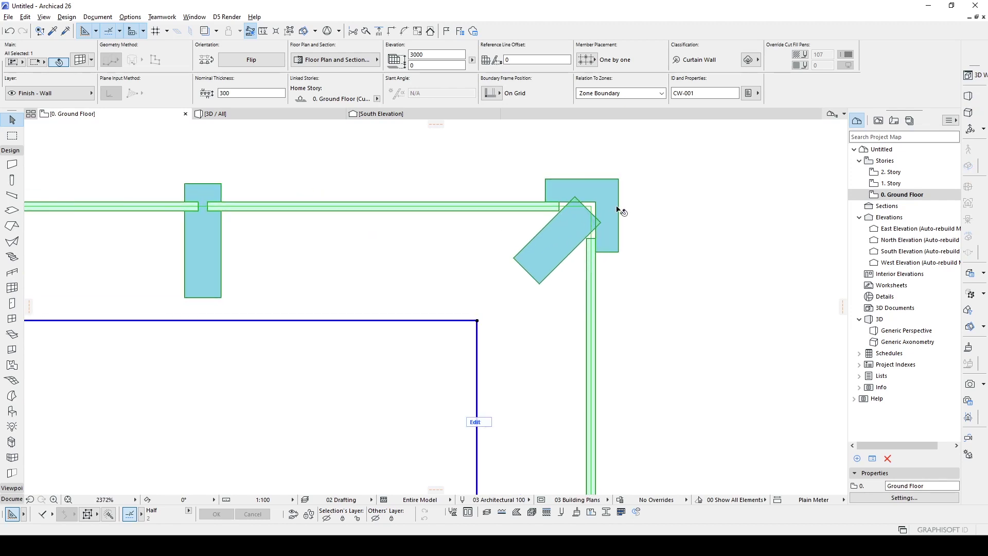
scroll(622, 212, "up", 3)
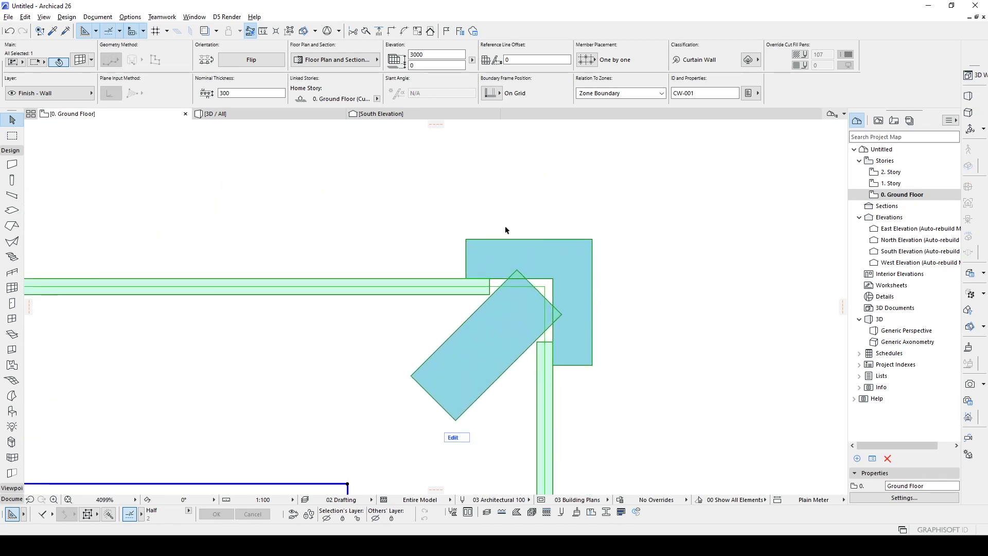
scroll(579, 330, "down", 6)
double_click(479, 239)
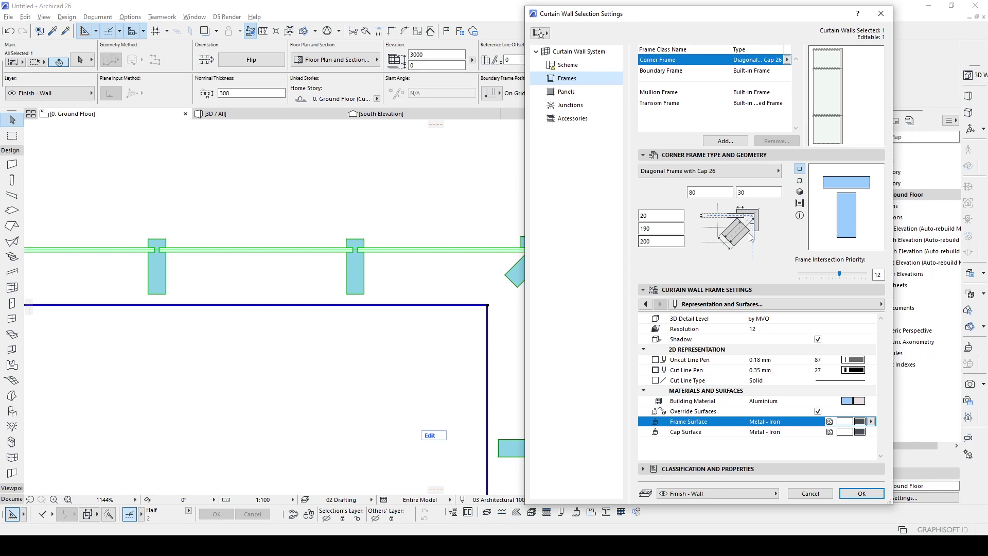
Set the Diagonal Frame with Cap dimensions to 80 and 300, then deselect the wall.
double_click(711, 195)
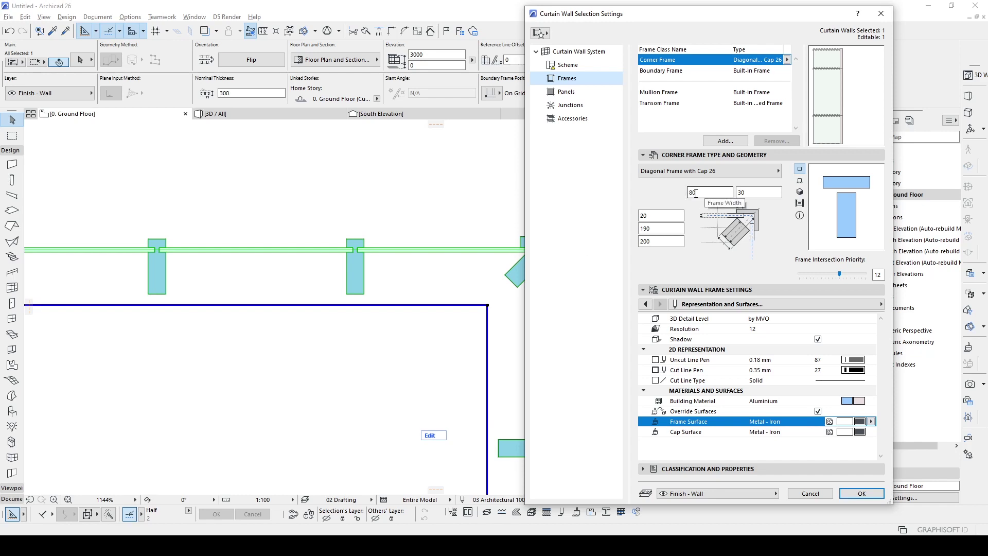
type("10")
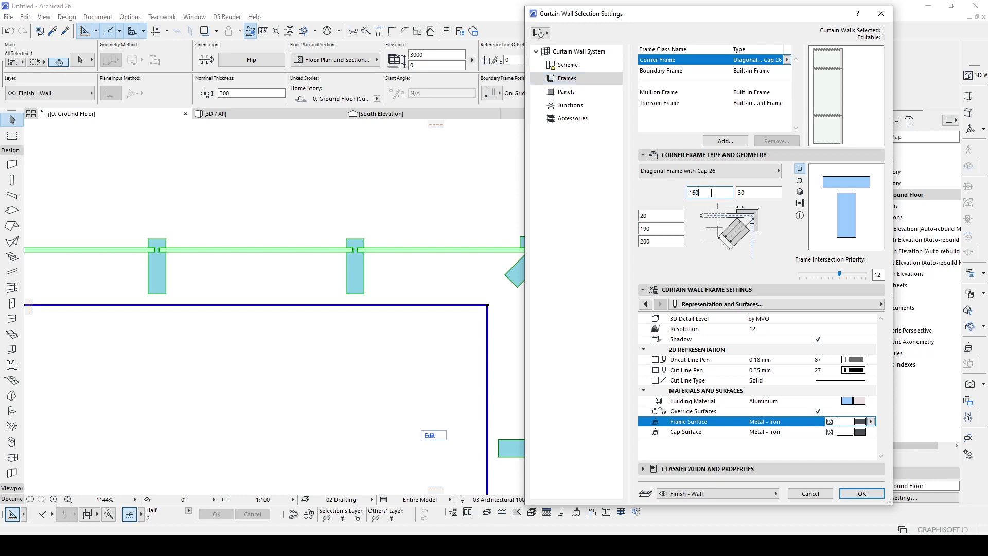
left_click(855, 492)
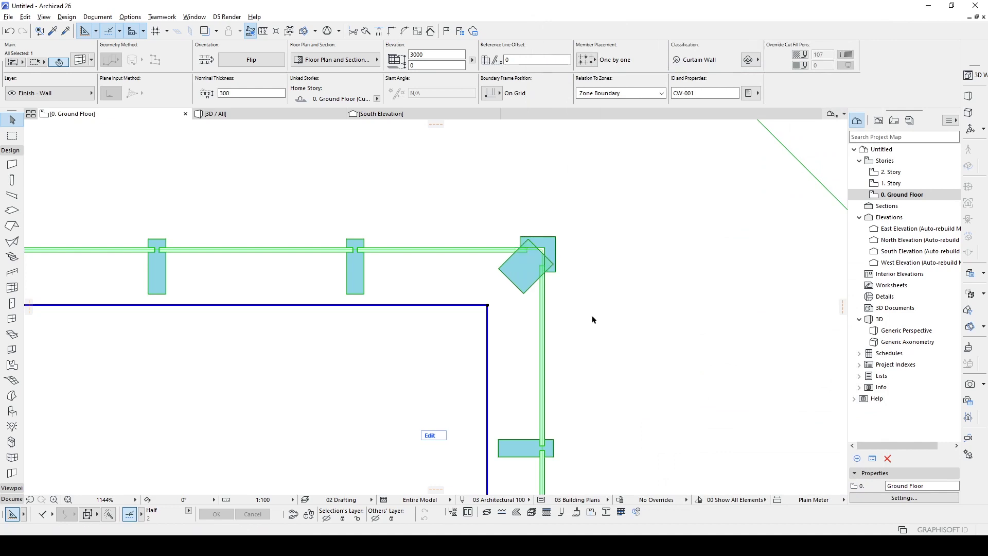
key("ctrl+t")
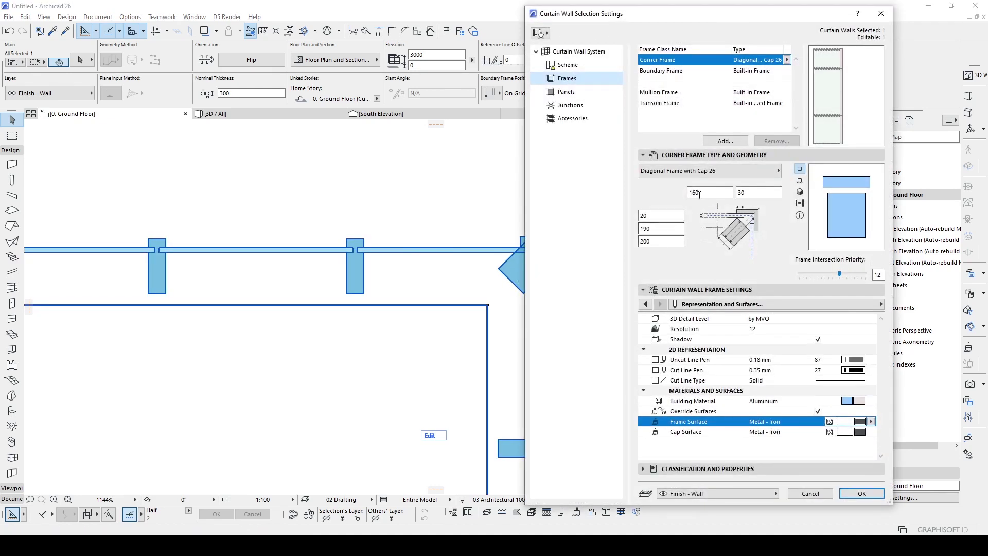
left_click_drag(699, 193, 662, 197)
type("80")
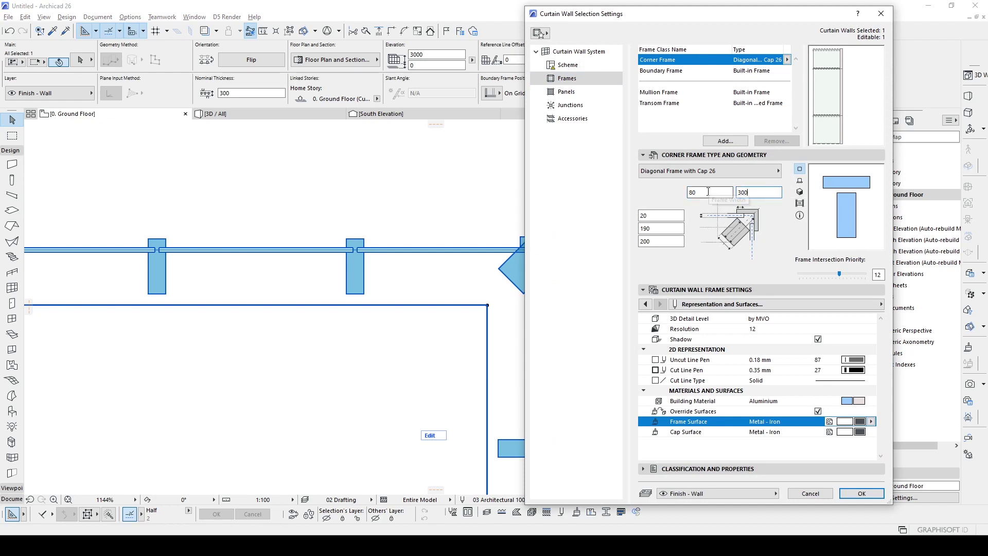
left_click(857, 491)
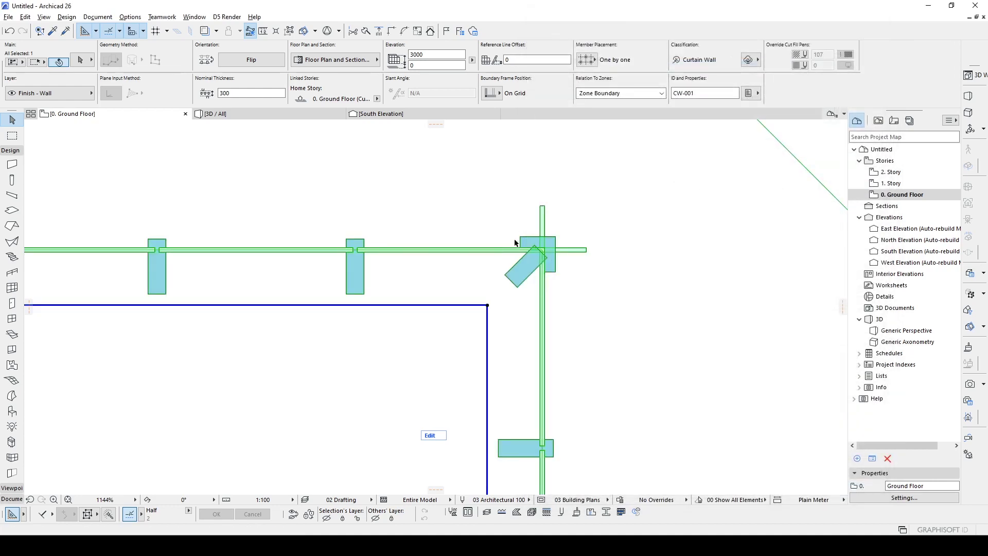
key("ctrl+t")
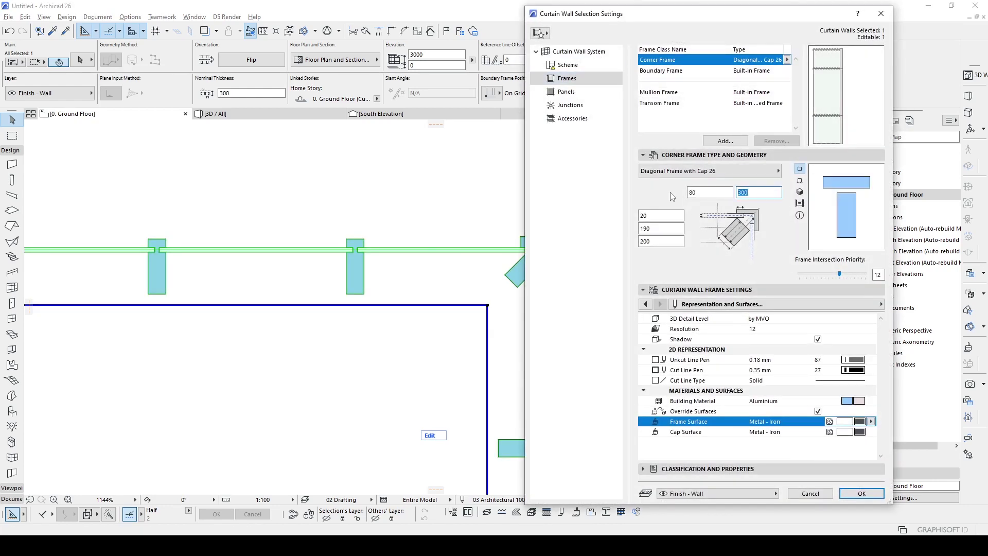
key("Return")
scroll(549, 249, "up", 3)
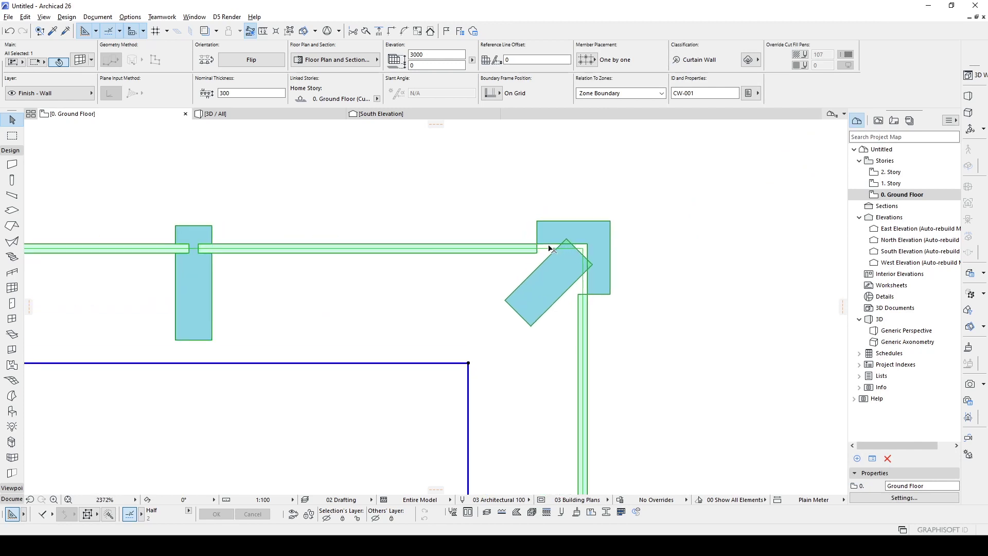
scroll(549, 249, "up", 2)
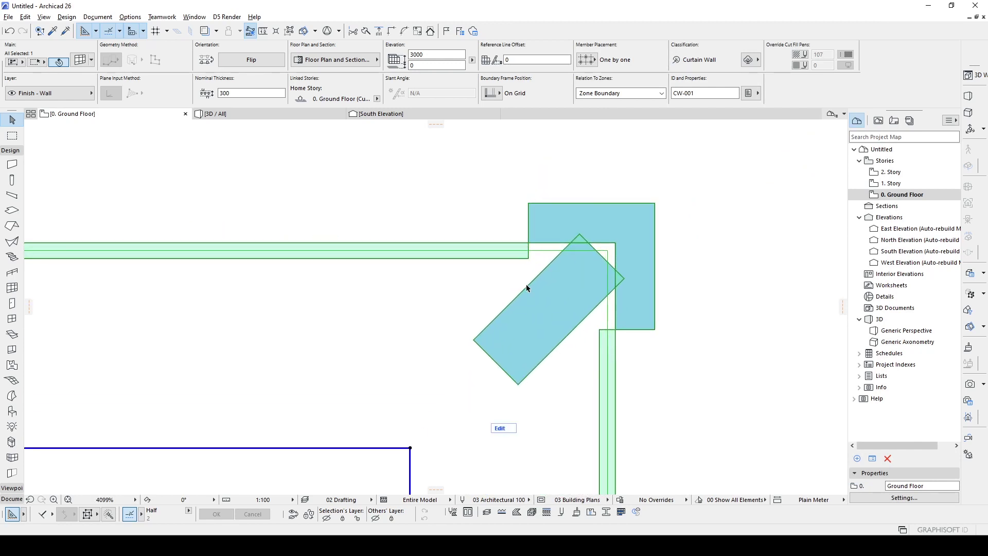
scroll(526, 284, "down", 5)
scroll(525, 283, "down", 5)
scroll(511, 390, "down", 4)
left_click(511, 390)
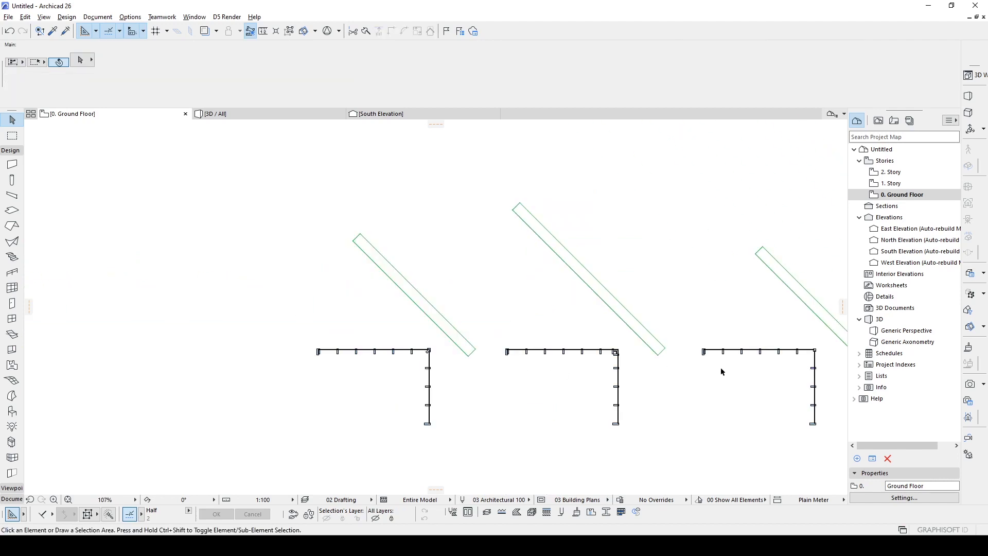
Select the Block Frame With Gap curtain wall in the 3D view.
mouse_move(783, 371)
middle_mouse_down()
mouse_move(585, 364)
mouse_move(625, 364)
middle_mouse_up()
scroll(626, 364, "down", 1)
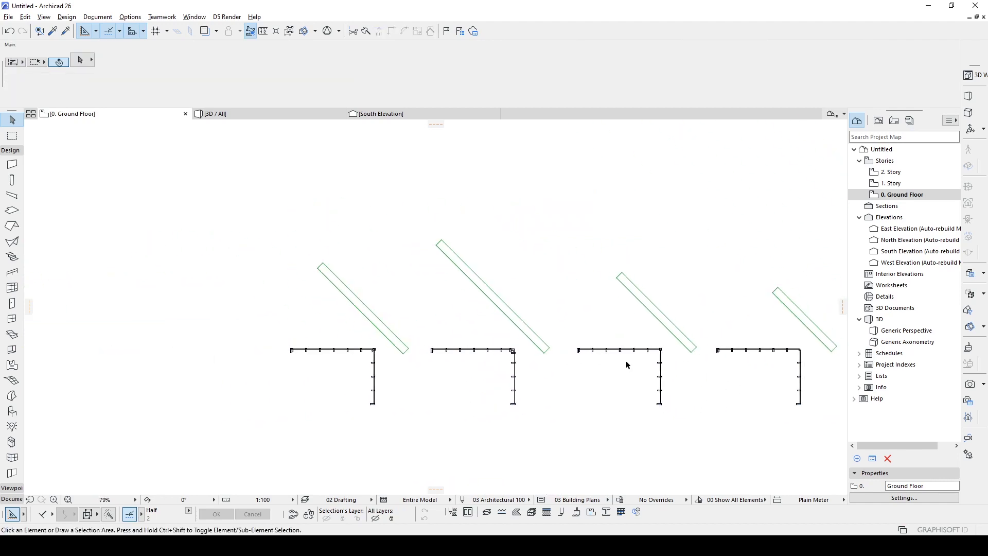
scroll(702, 369, "down", 1)
key("F3")
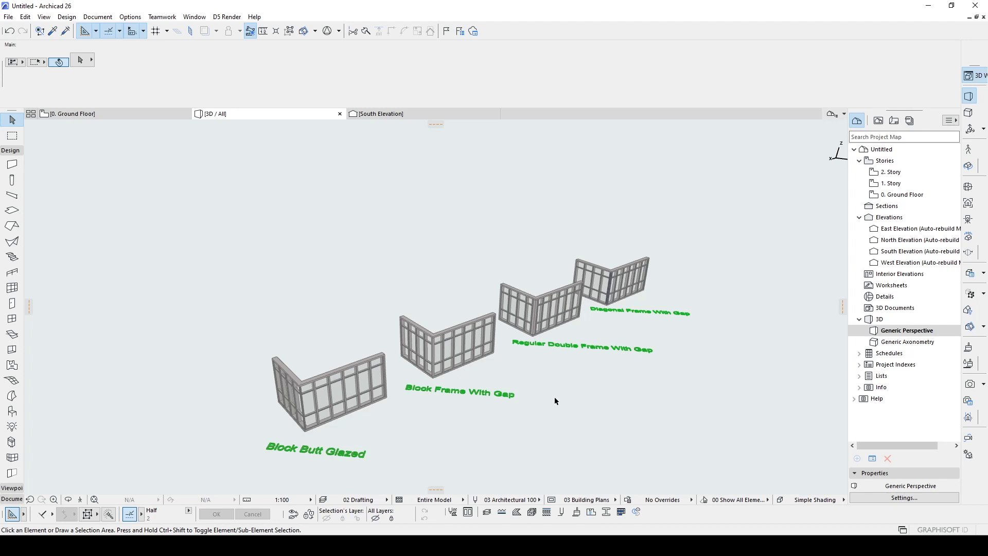
scroll(554, 400, "up", 3)
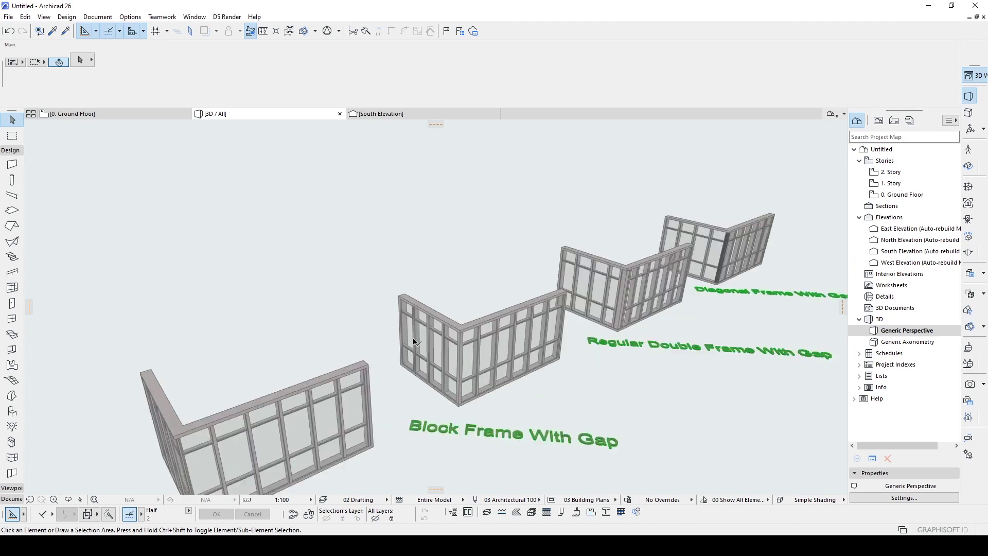
scroll(487, 344, "up", 3)
left_click(495, 315)
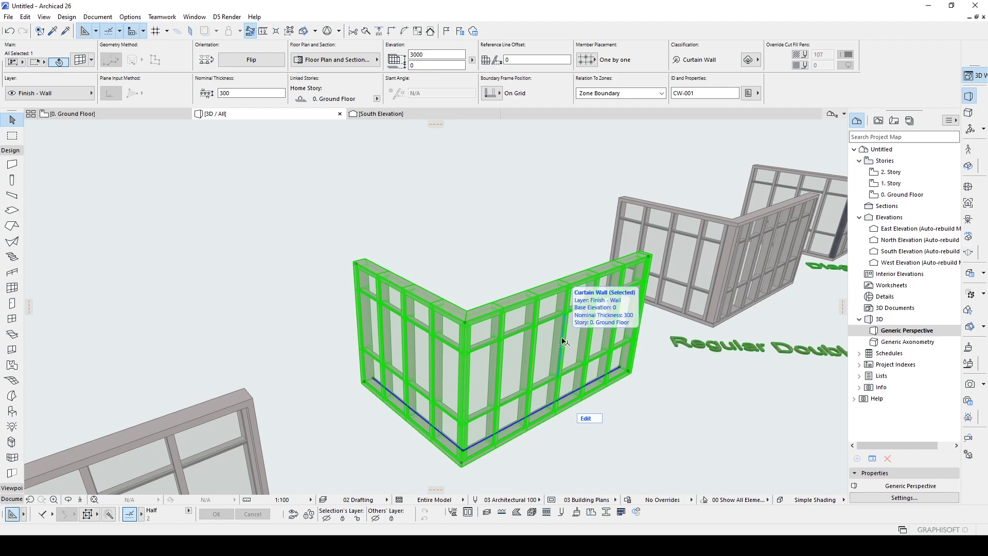
Draw a straight curtain wall with a 70° slant angle on the ground floor plan.
left_click(476, 289)
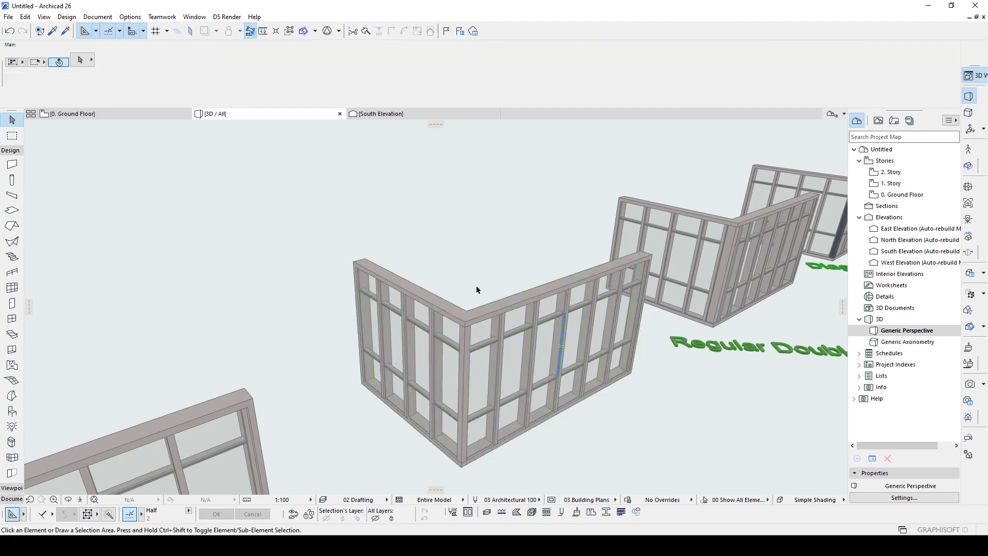
left_click(473, 315)
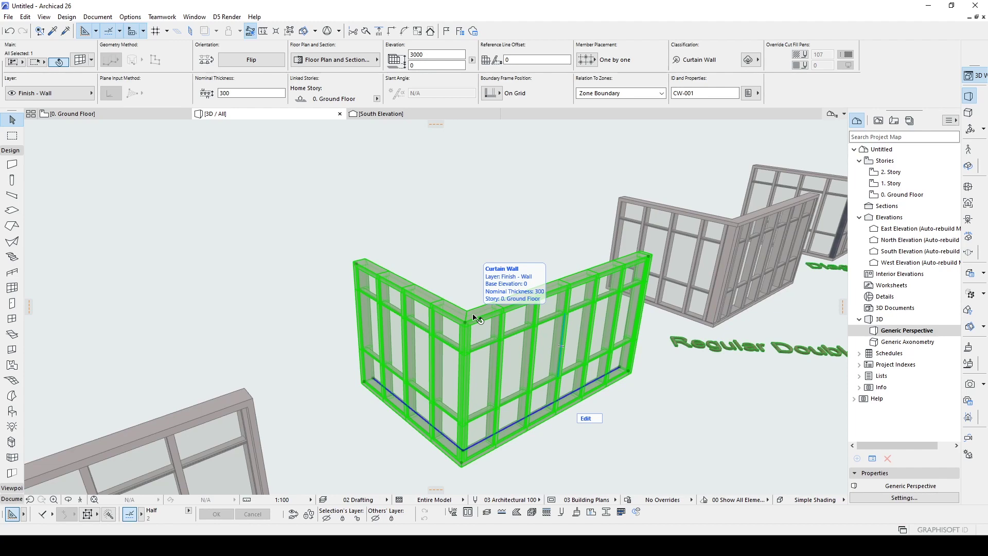
left_click(477, 290)
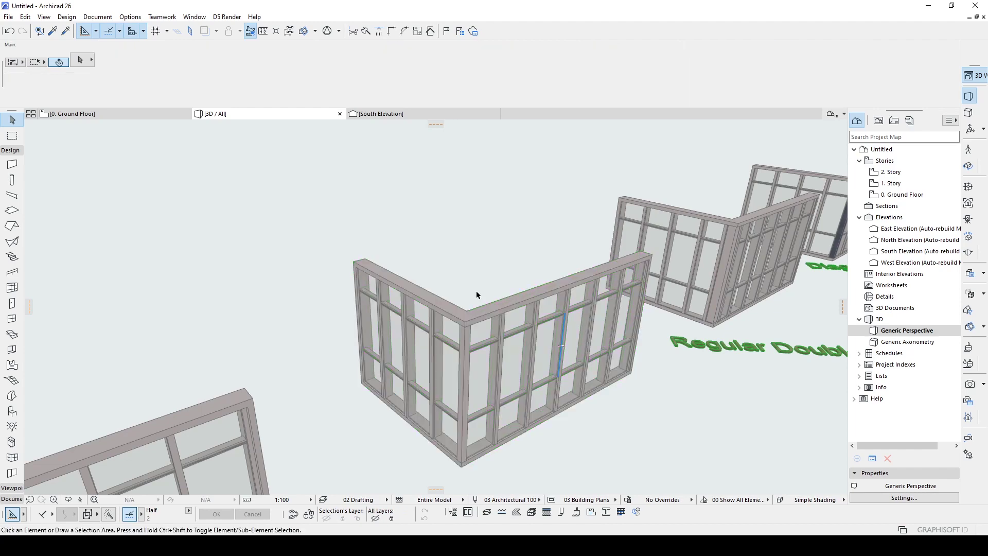
key("F2")
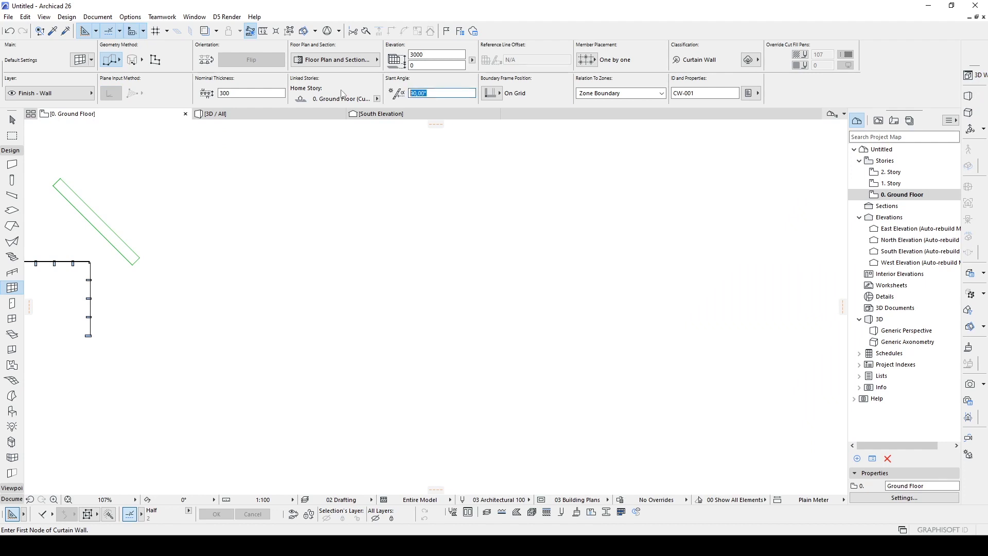
type("70")
key("Return")
middle_click_drag(325, 221, 358, 226)
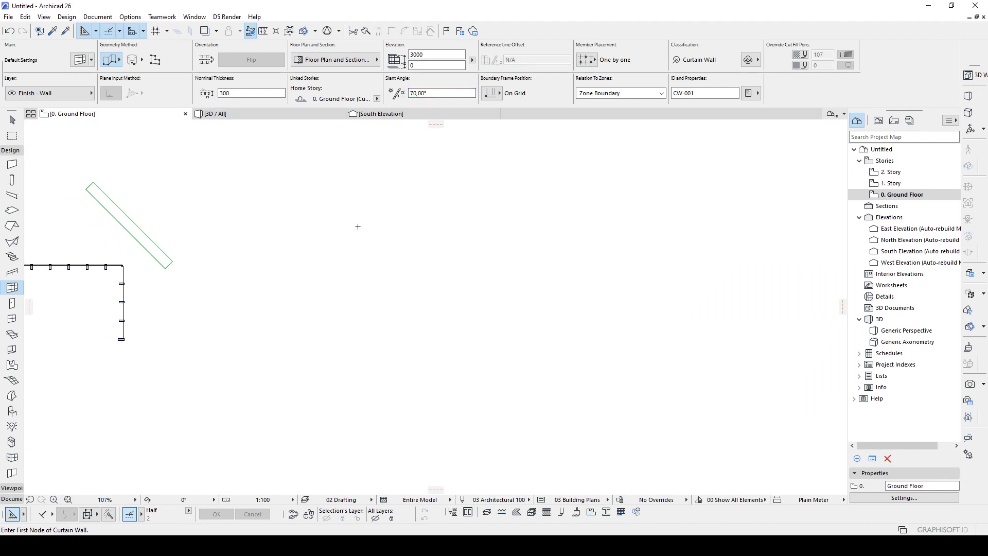
left_click(319, 270)
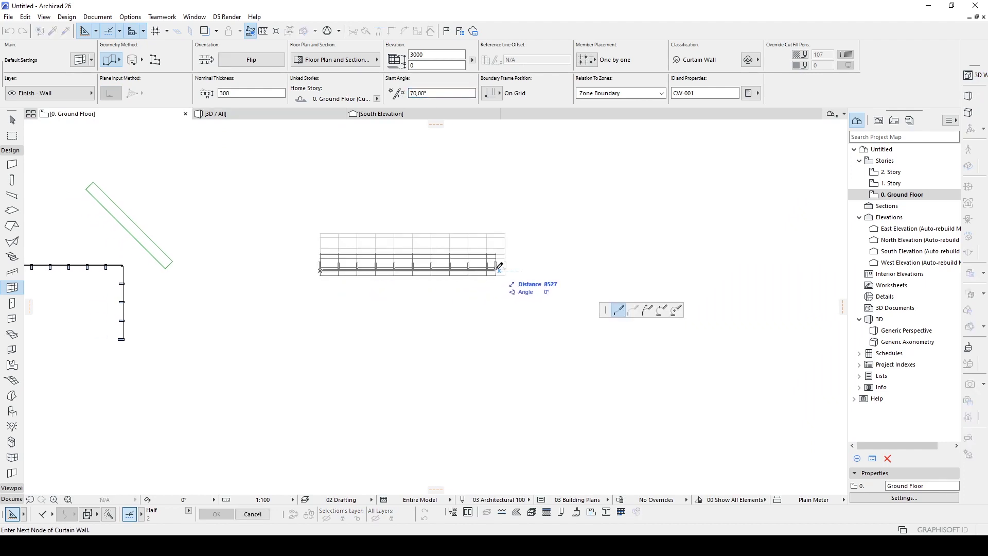
left_click(522, 268)
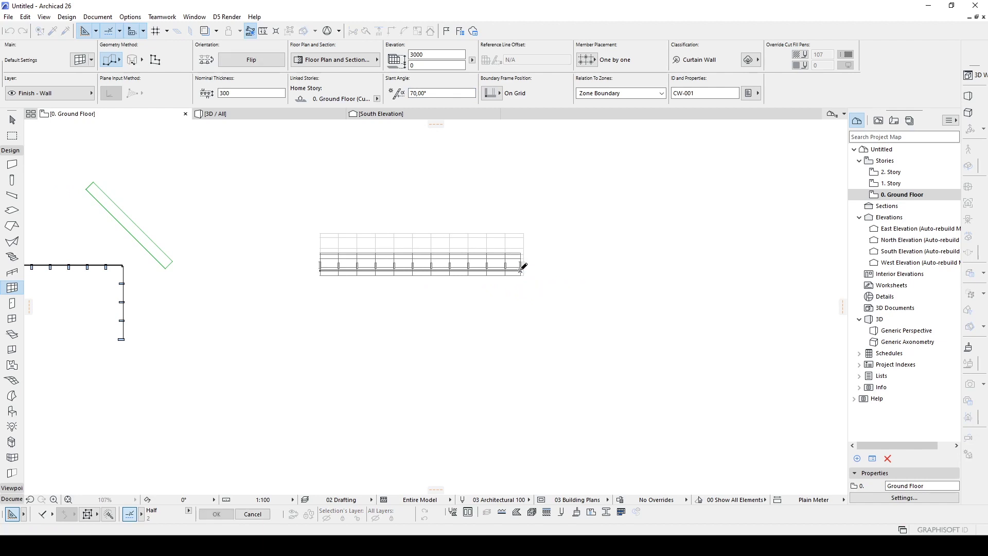
key("Escape")
Inspect the slanted wall in 3D, then select it on the ground floor plan.
key("F3")
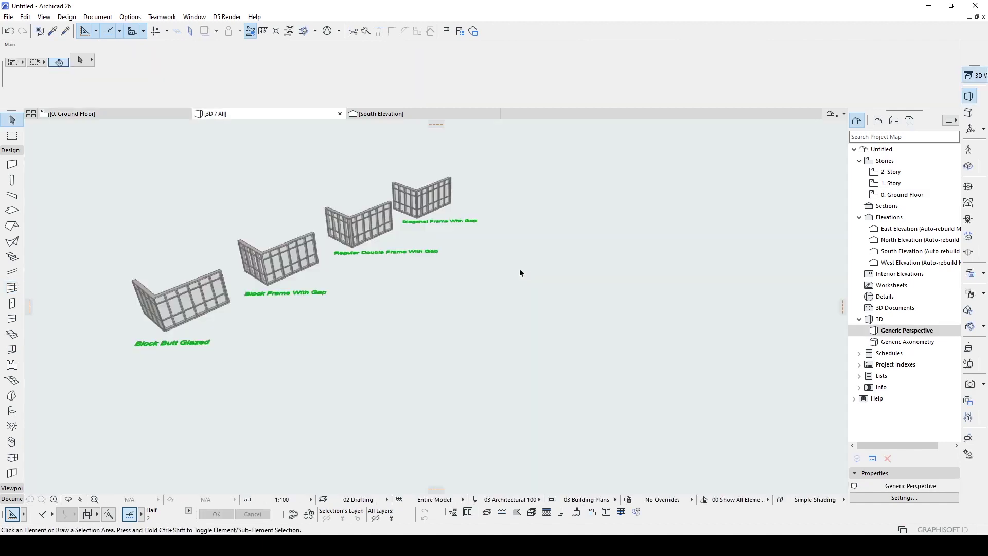
mouse_move(451, 286)
middle_mouse_down("shift")
mouse_move(362, 280)
mouse_move(545, 247)
mouse_move(551, 319)
mouse_move(455, 386)
mouse_move(537, 358)
middle_mouse_up("shift")
left_click(511, 378)
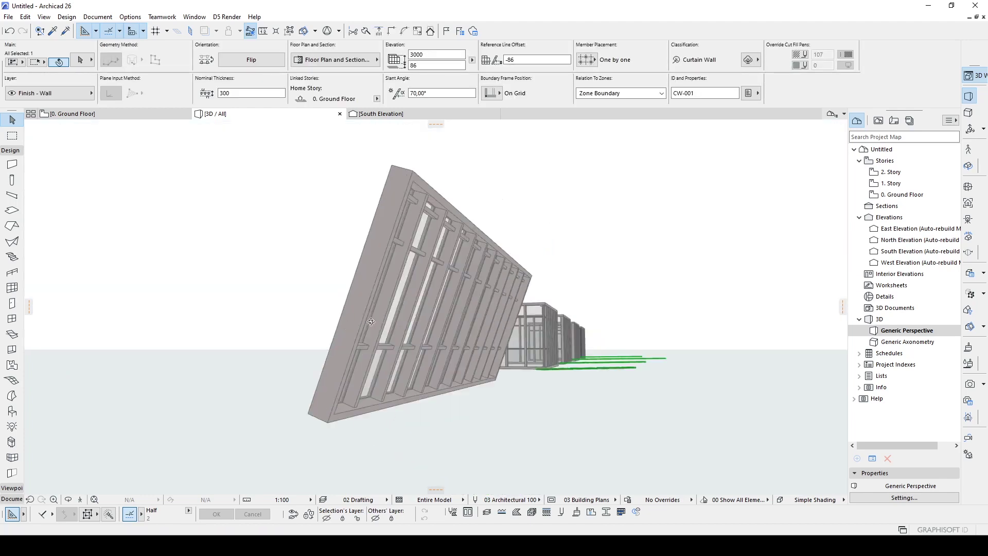
key("F2")
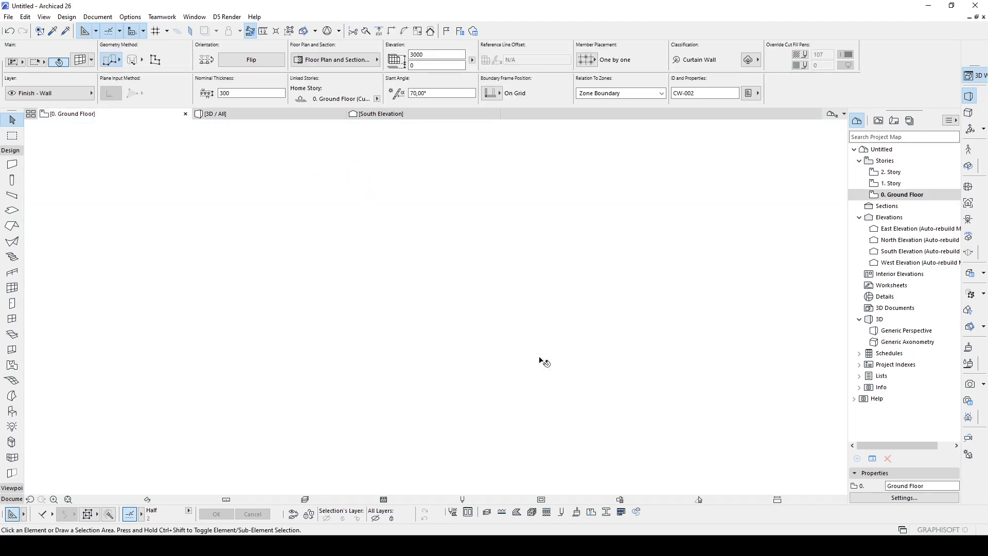
left_click(522, 253)
scroll(515, 263, "down", 3)
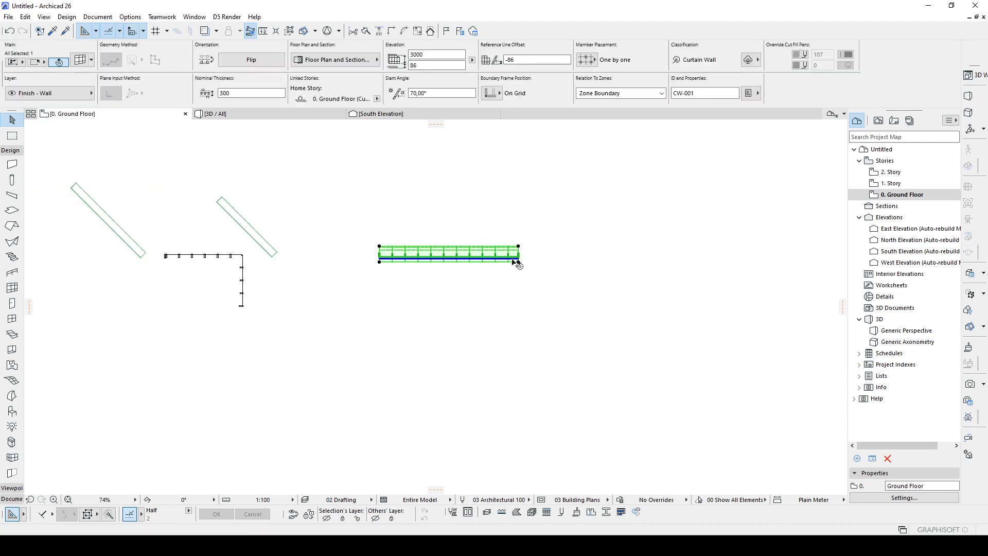
scroll(423, 262, "up", 3)
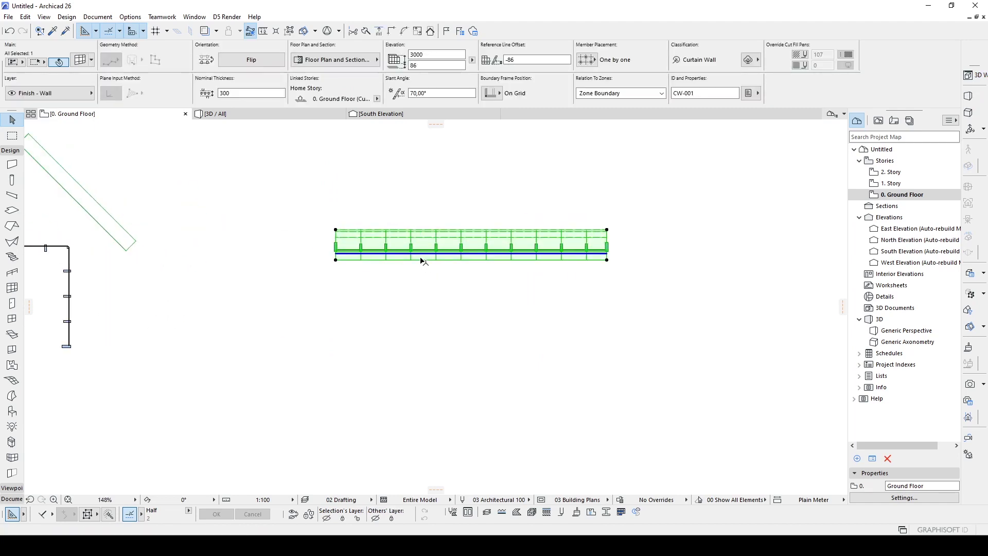
Copy the slanted curtain wall and rotate the copy to vertical.
middle_click_drag(409, 251, 200, 211)
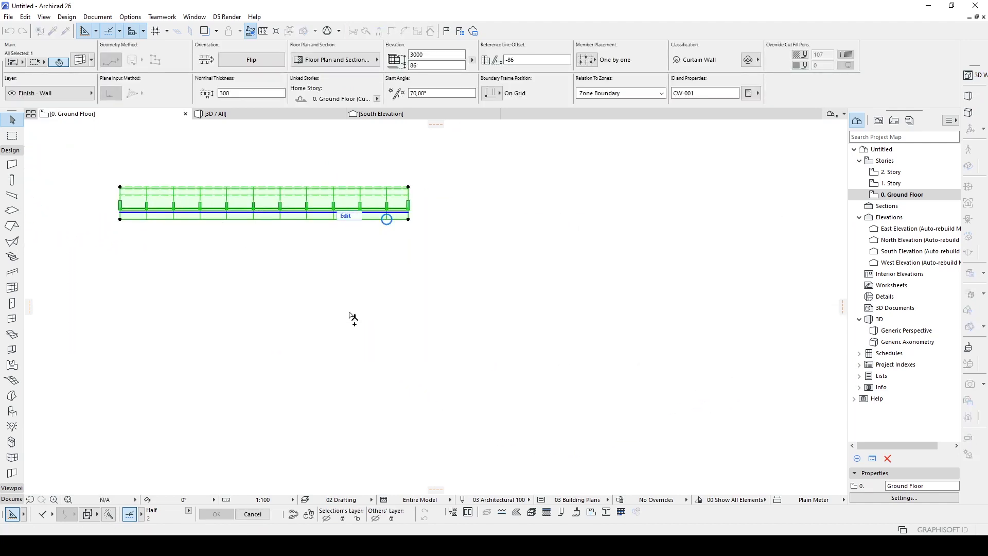
left_click_drag(201, 213, 356, 314, "ctrl")
key("ctrl+e")
left_click(357, 273)
left_click(480, 272)
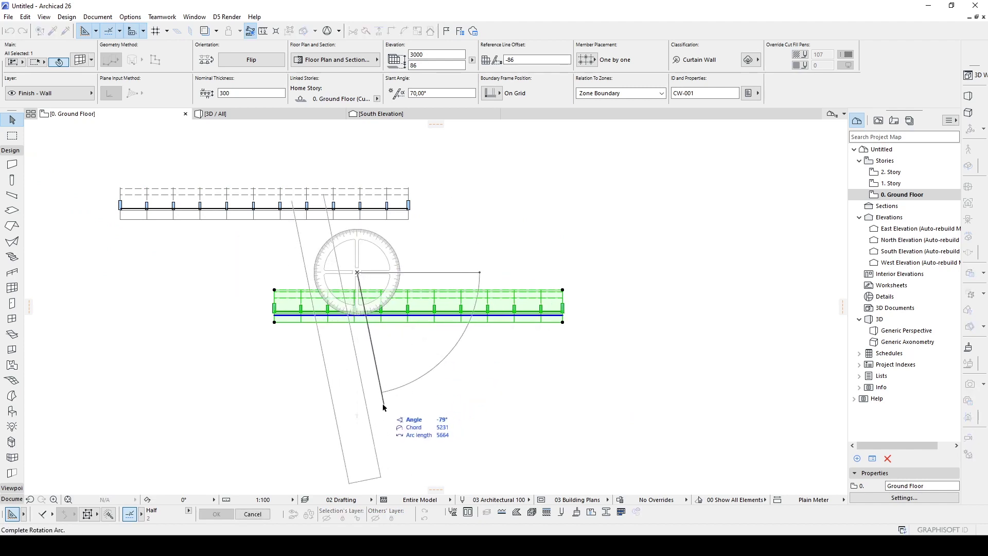
left_click(358, 415)
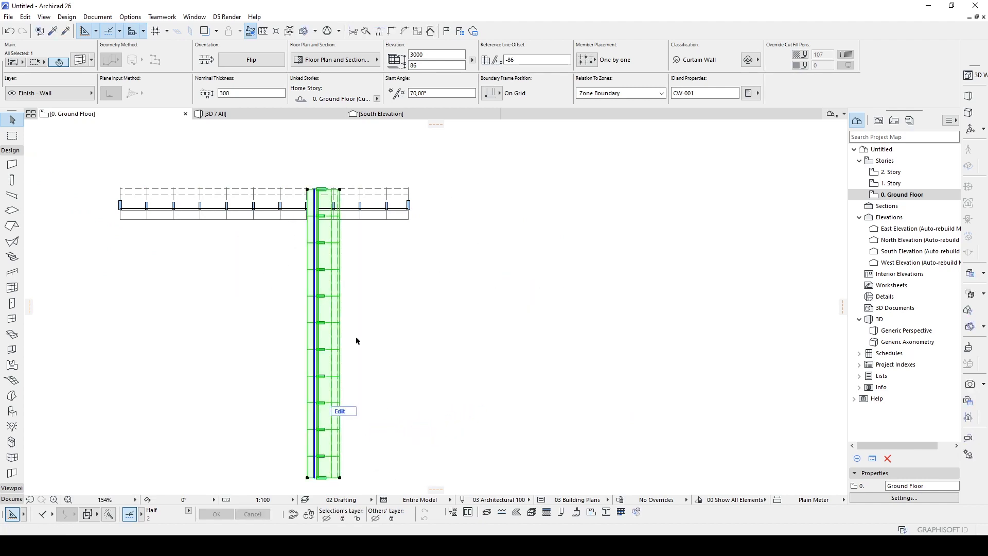
Move the vertical wall to the horizontal wall's end and check it in 3D.
left_click_drag(318, 245, 424, 247)
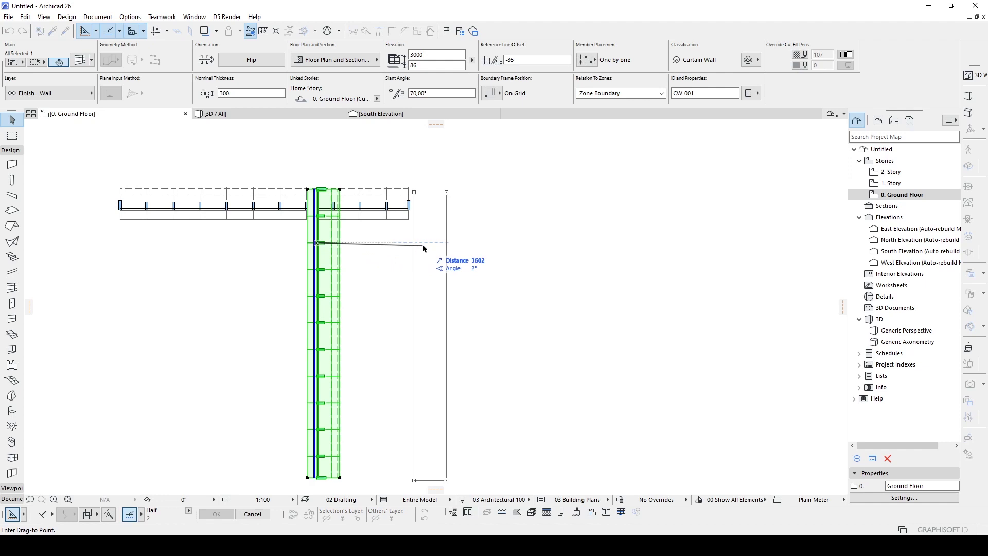
key("ctrl+d")
left_click(426, 209)
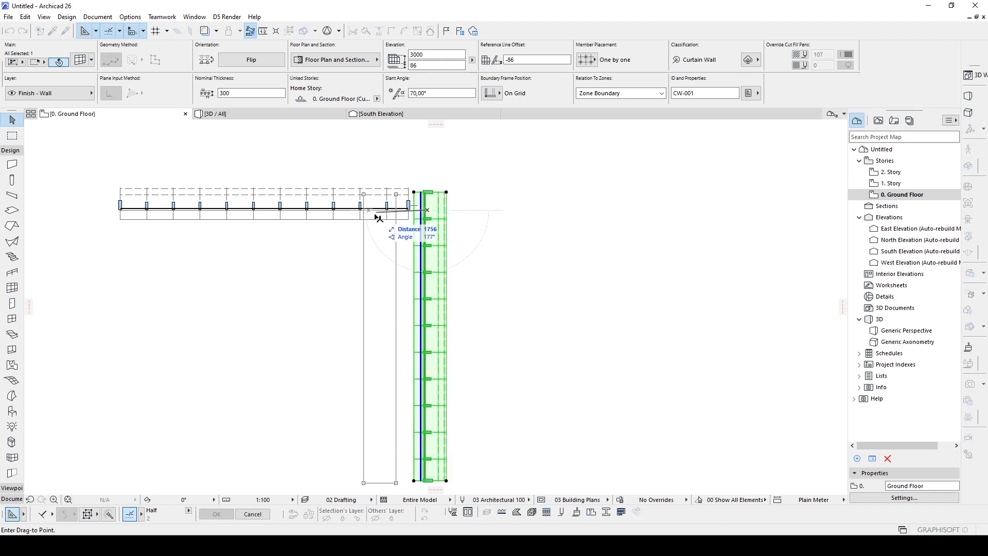
left_click(352, 182)
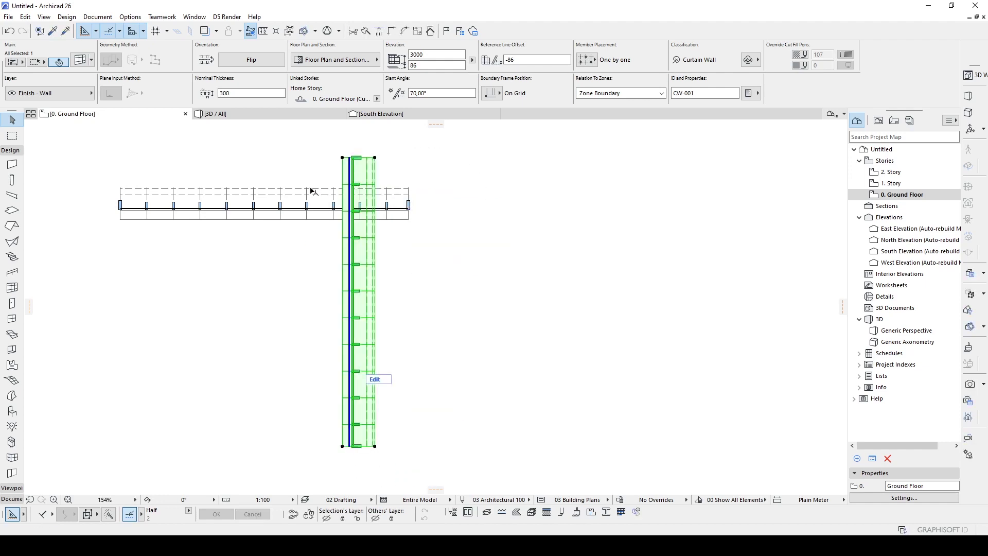
scroll(294, 180, "up", 2)
left_click(357, 206, "shift")
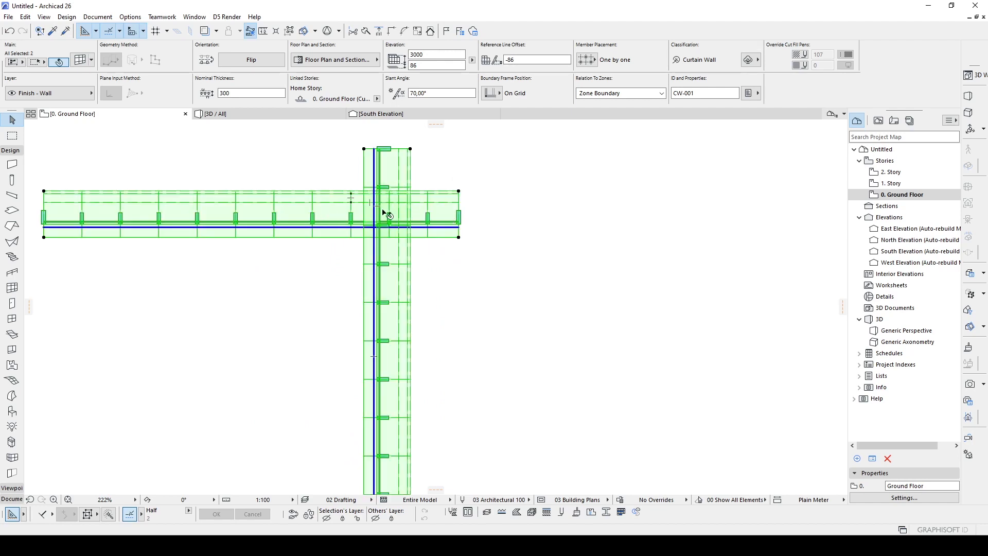
scroll(332, 202, "up", 2)
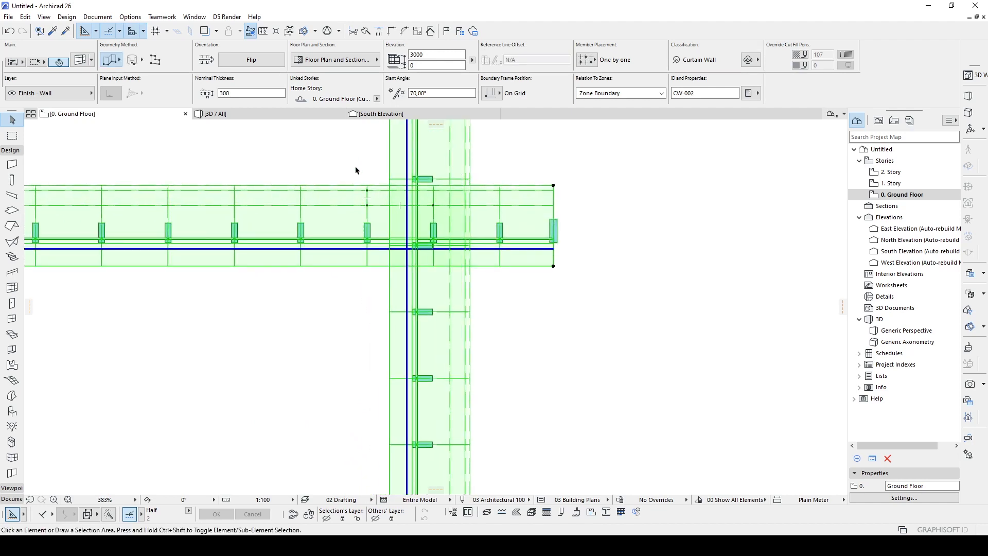
key("F3")
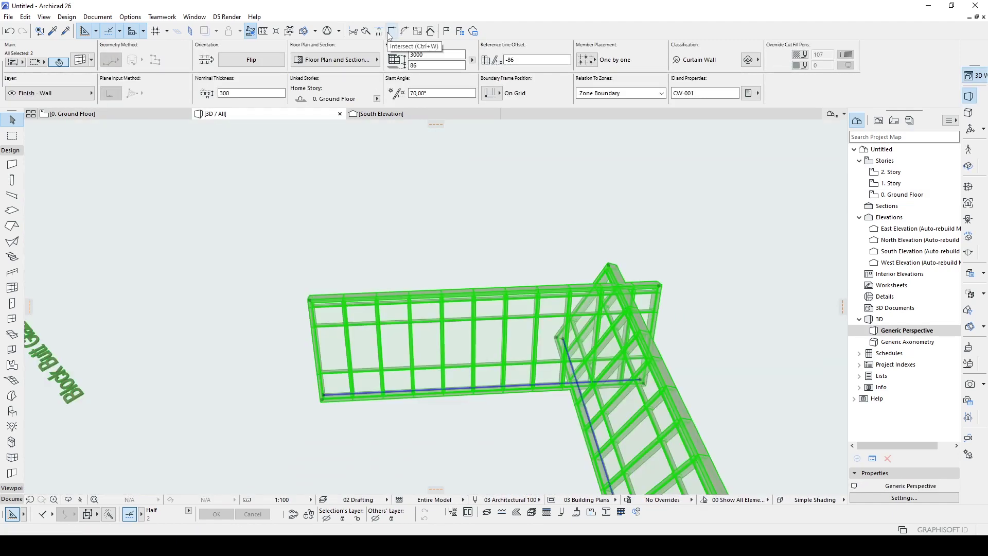
left_click(388, 32)
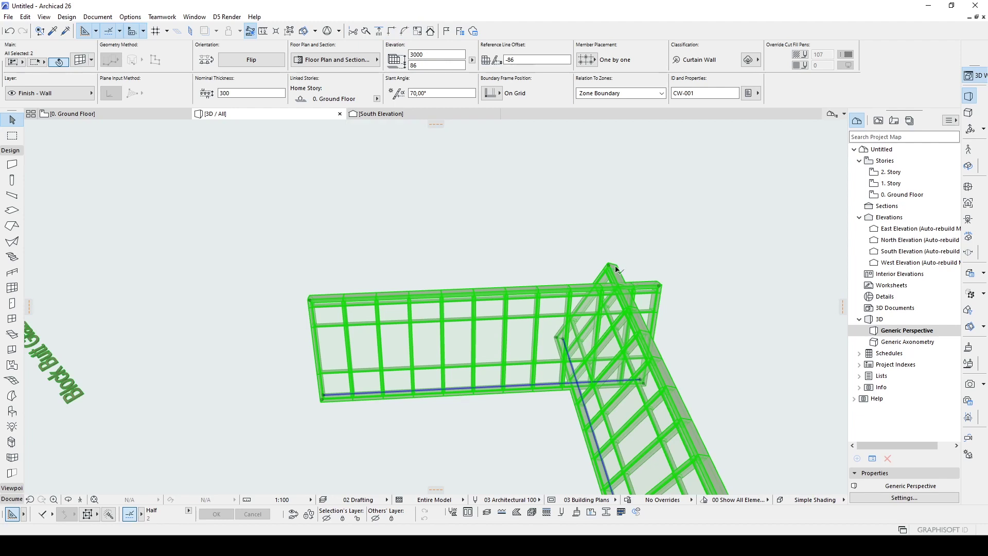
key("F2")
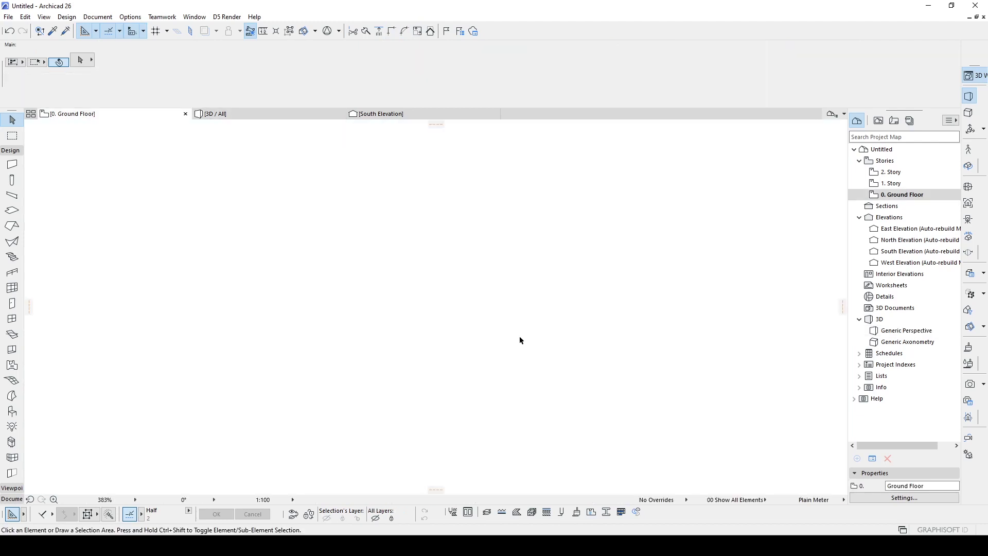
Reposition the vertical wall at the other wall's endpoint, verify in 3D, and select the horizontal wall.
left_click(416, 321)
scroll(417, 348, "down", 5)
key("ctrl+d")
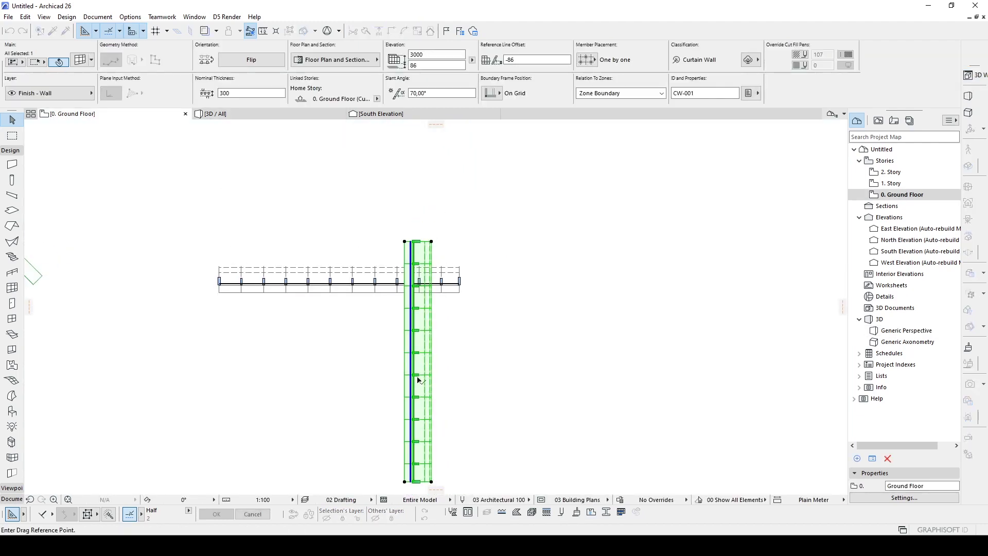
left_click(417, 376)
left_click(252, 215)
key("F3")
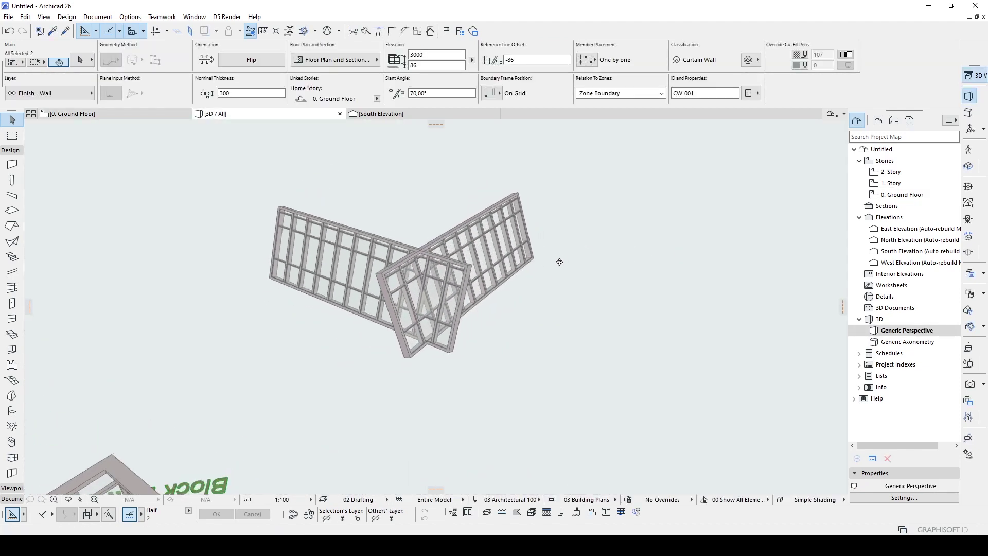
middle_click_drag(340, 284, 492, 294, "shift")
key("F2")
scroll(432, 282, "down", 3)
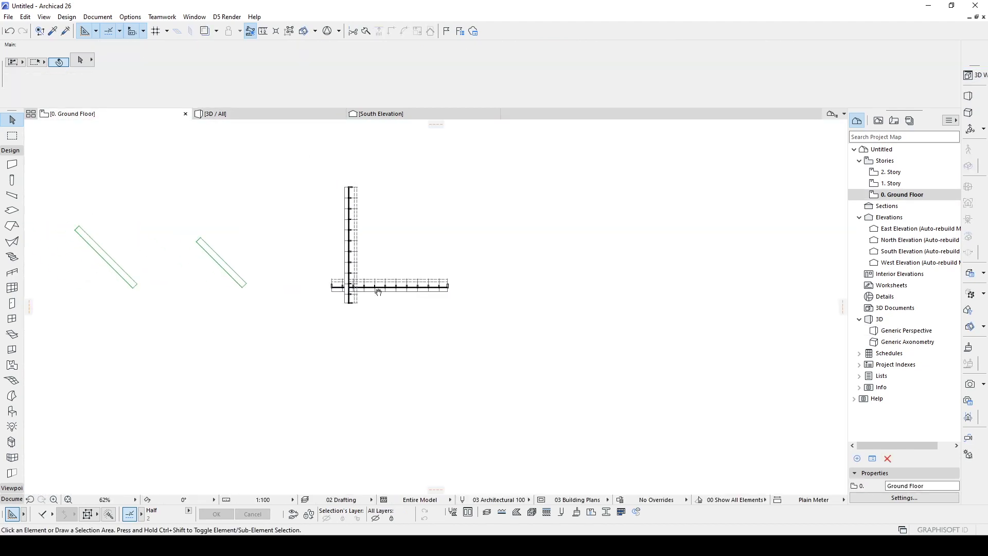
scroll(427, 303, "up", 3)
scroll(426, 304, "up", 3)
scroll(441, 309, "down", 2)
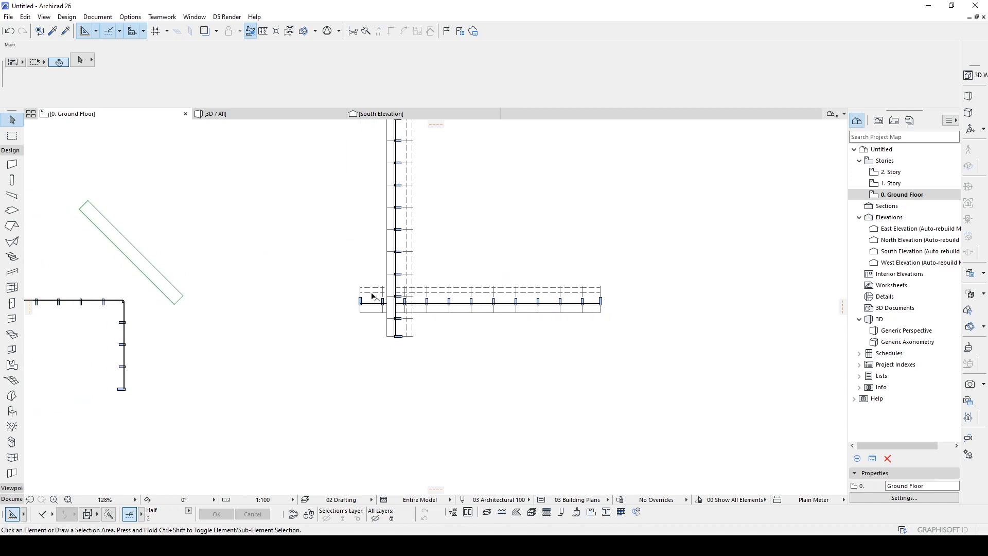
scroll(374, 296, "up", 2)
scroll(412, 286, "up", 2)
left_click(486, 332)
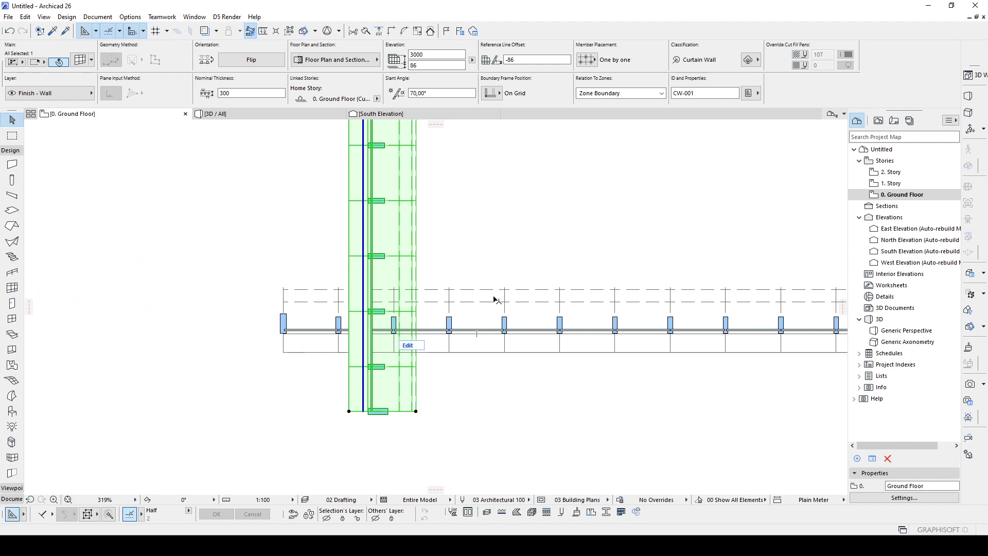
Split the horizontal curtain wall along the vertical wall and pick the leftover piece.
right_click(587, 257)
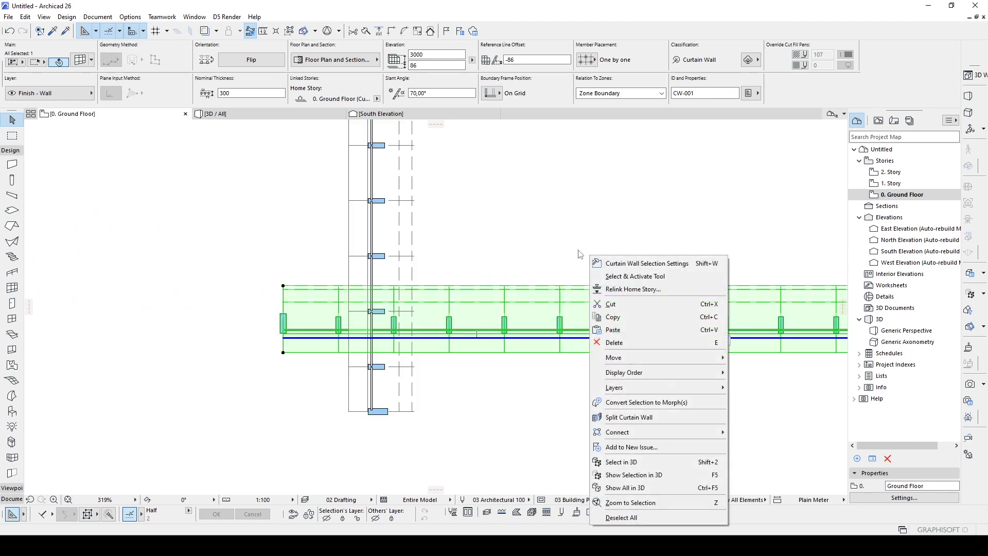
left_click(607, 422)
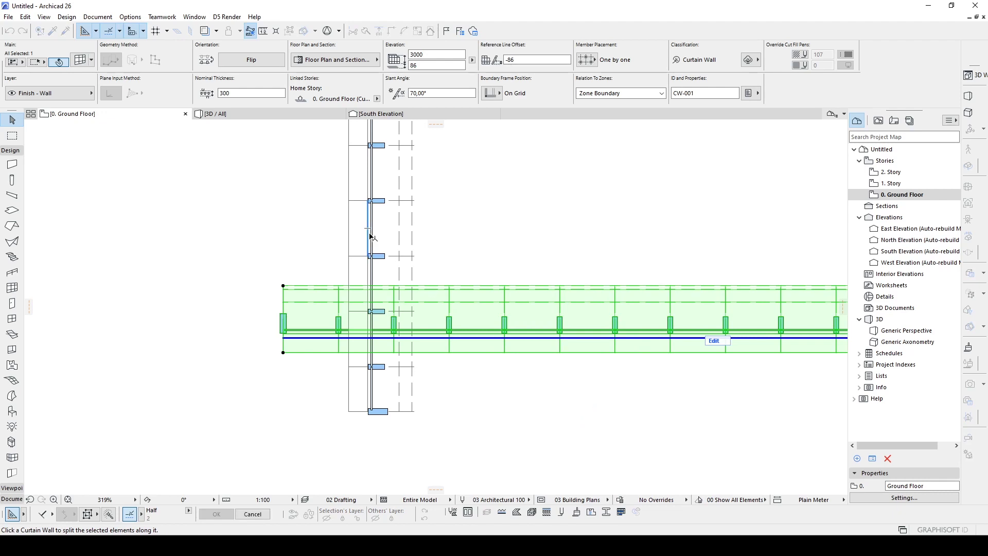
left_click(371, 235)
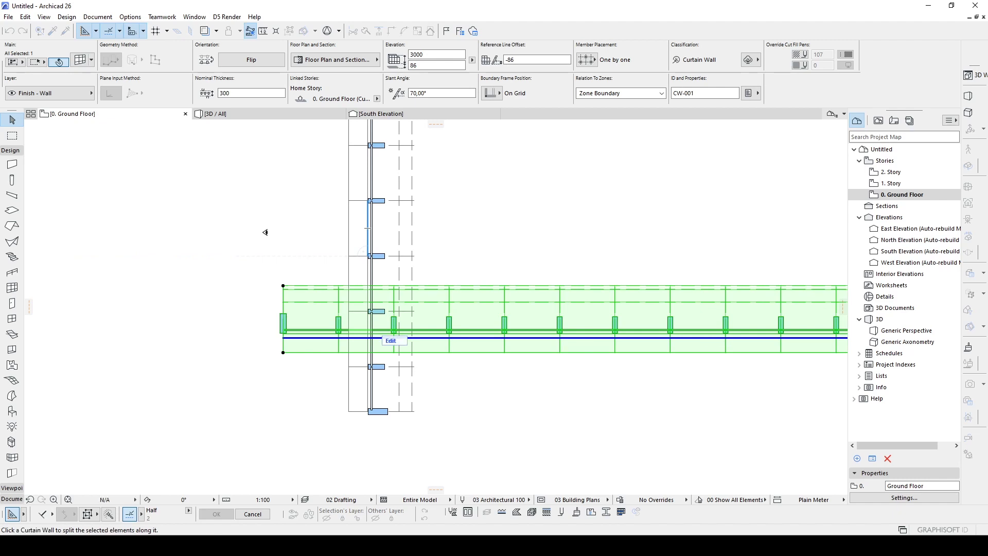
left_click(265, 232)
left_click(287, 246)
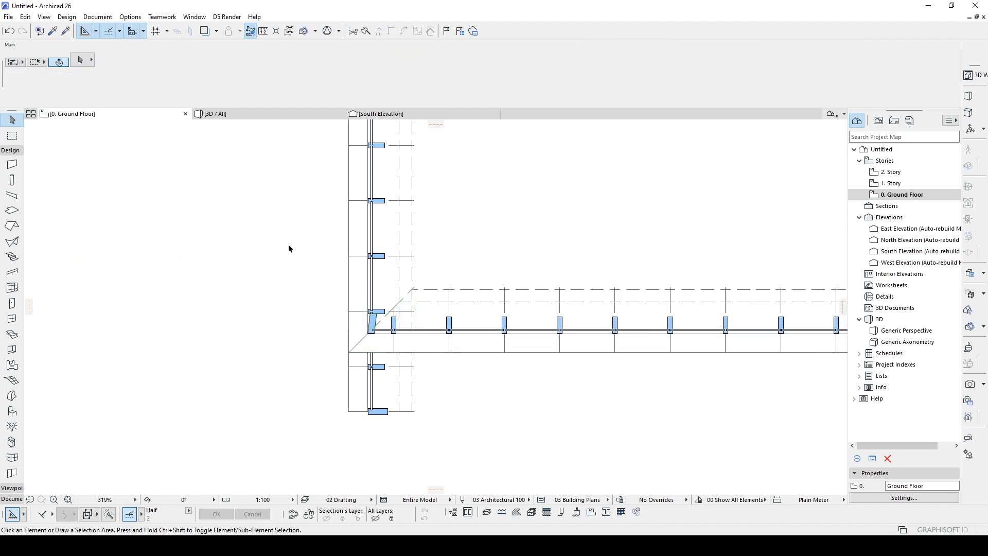
Split the vertical curtain wall along the horizontal wall, then view the corner in 3D.
left_click(369, 245)
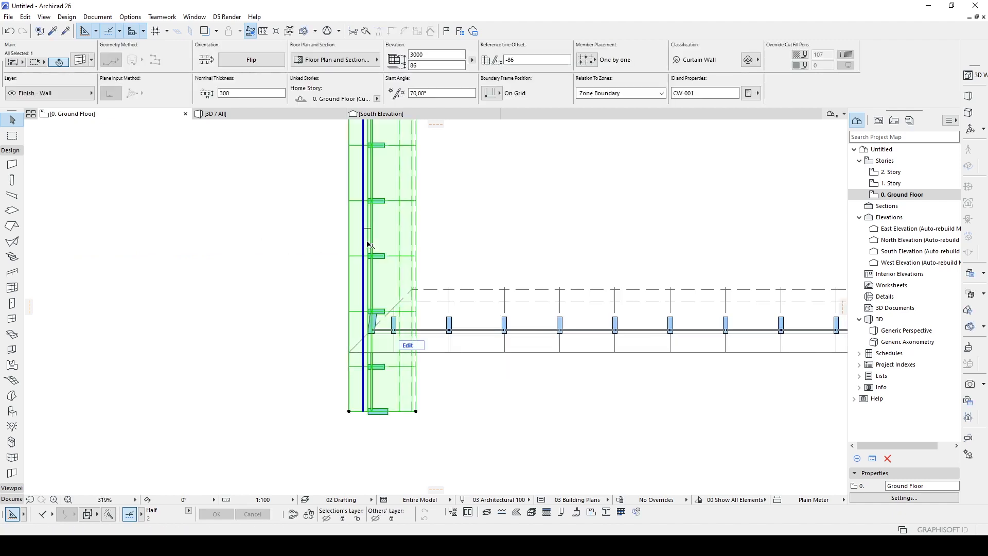
right_click(508, 226)
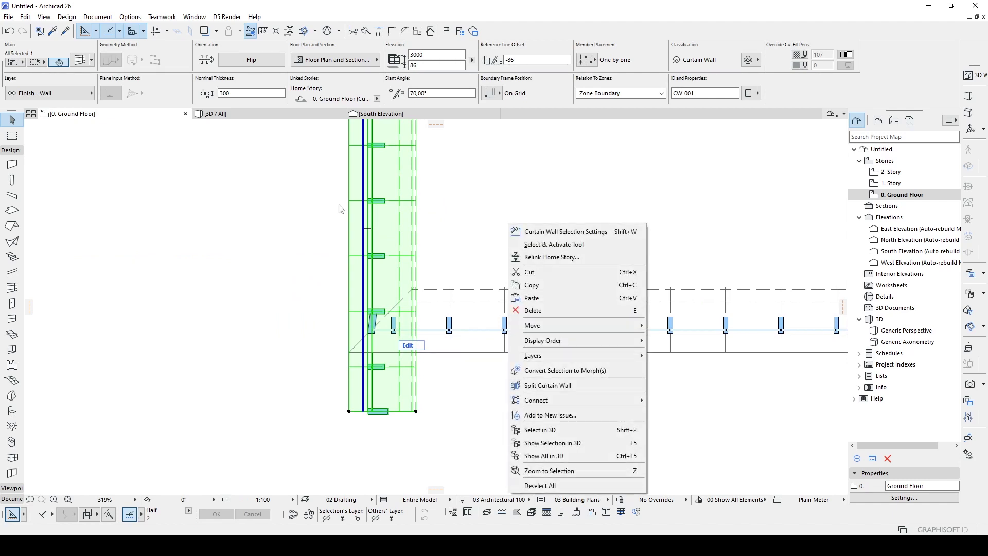
left_click(549, 385)
left_click(480, 334)
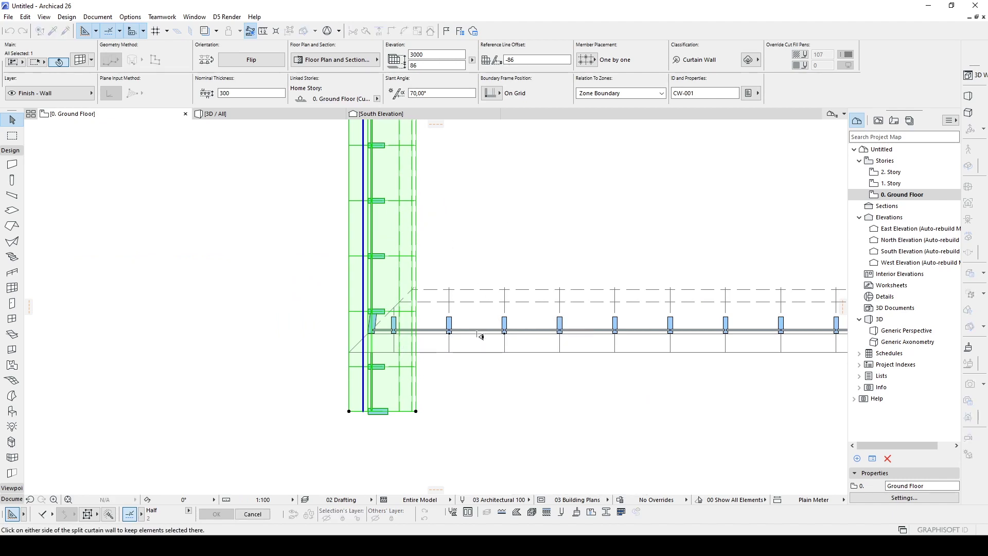
left_click(499, 419)
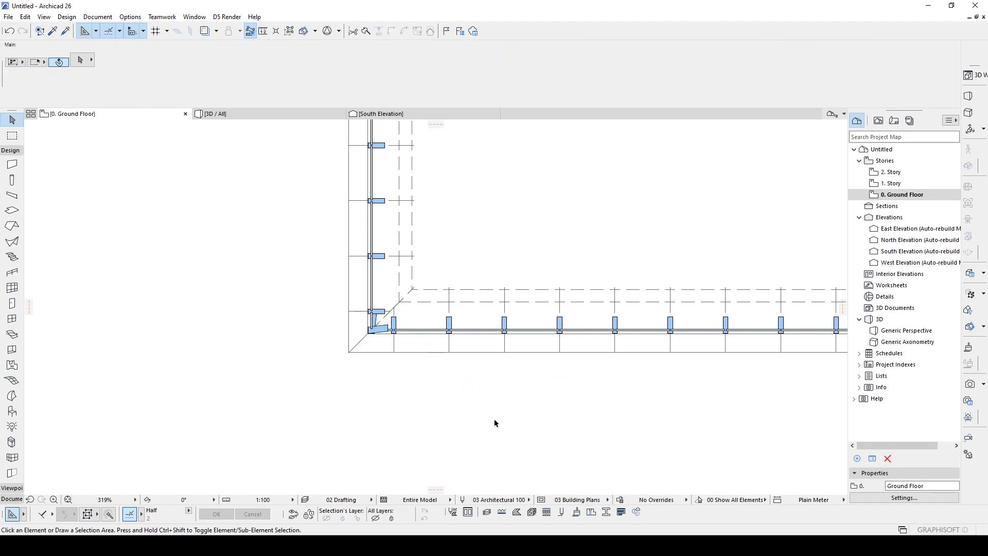
key("F3")
scroll(392, 342, "up", 3)
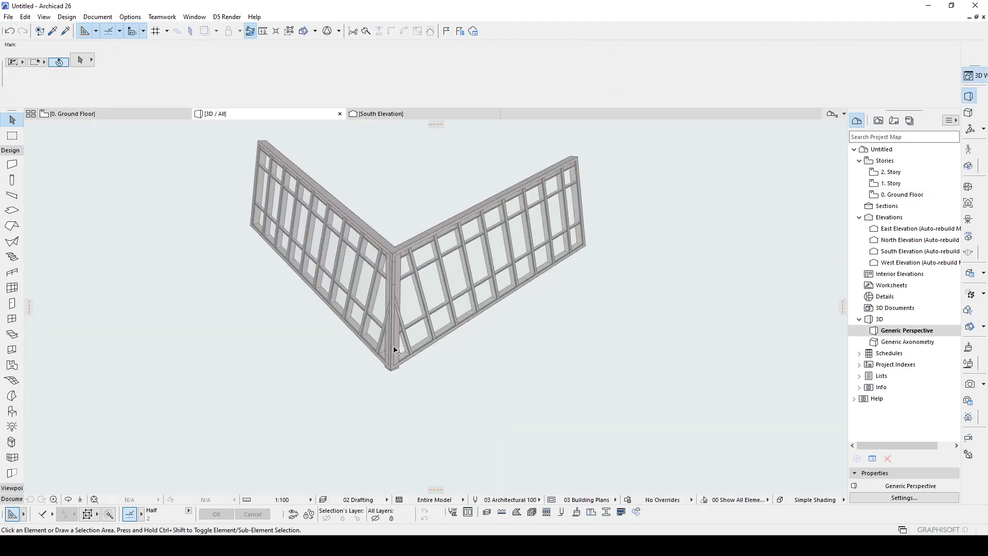
scroll(377, 333, "up", 3)
middle_click_drag(376, 334, 390, 221, "shift")
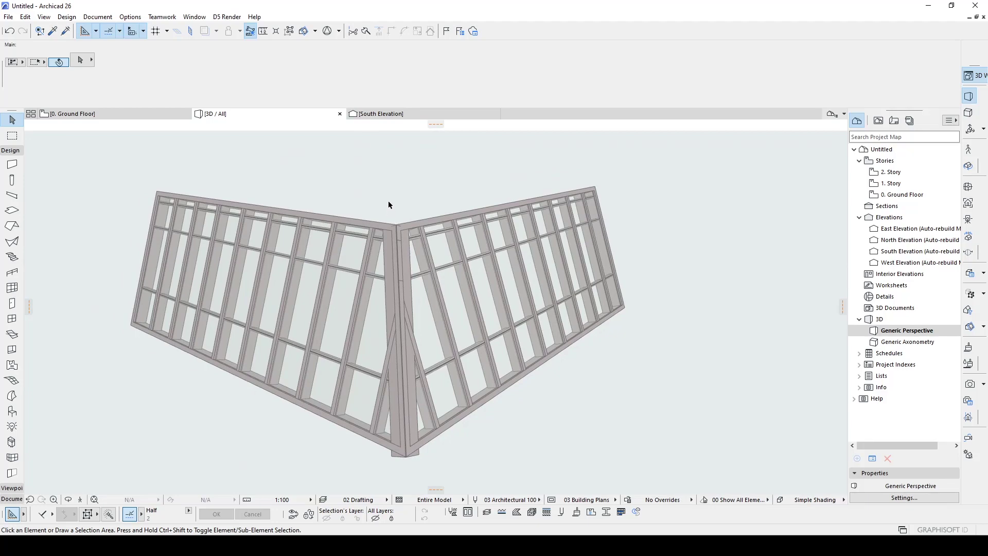
mouse_move(522, 417)
middle_mouse_down("shift")
mouse_move(309, 276)
mouse_move(282, 282)
middle_mouse_up("shift")
left_click(303, 275)
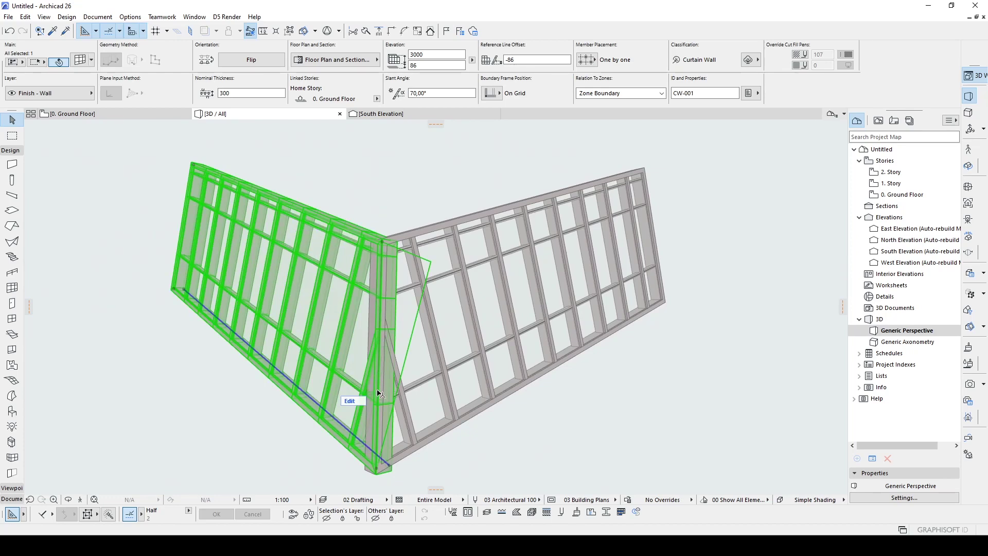
mouse_move(379, 397)
left_click(399, 204)
middle_click_drag(399, 204, 389, 276, "shift")
middle_click_drag(375, 364, 393, 332, "shift")
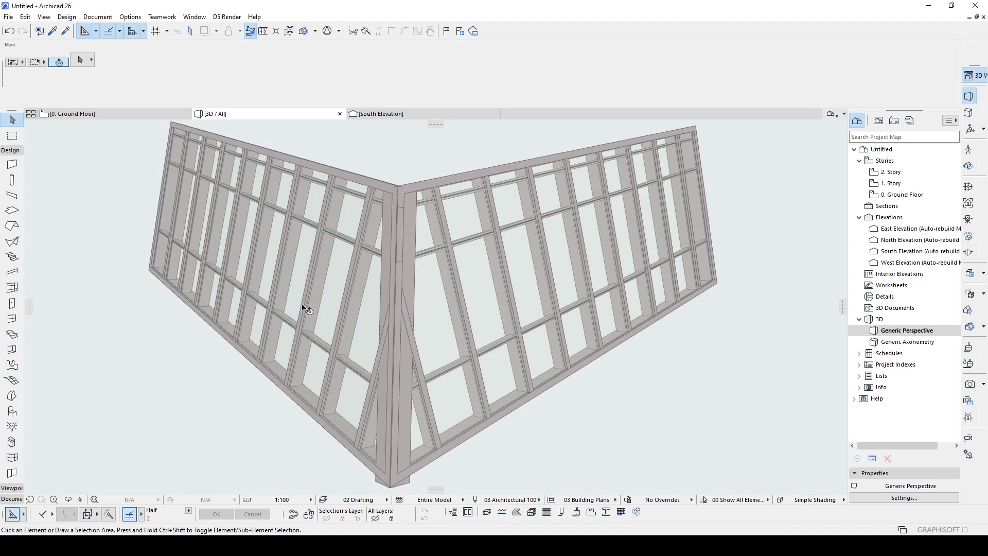
Remove the diagonal corner frame segments from the left curtain wall.
left_click(331, 311)
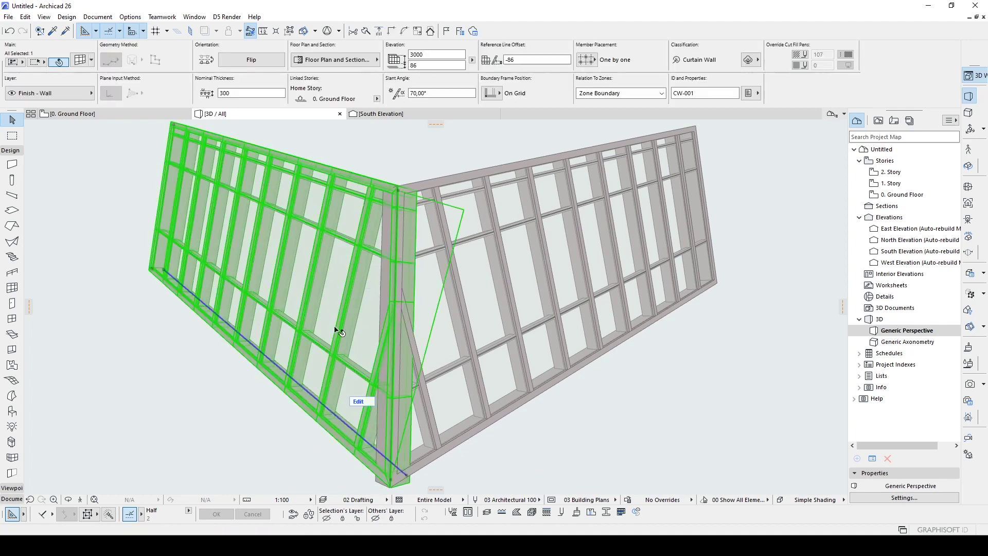
left_click(356, 402)
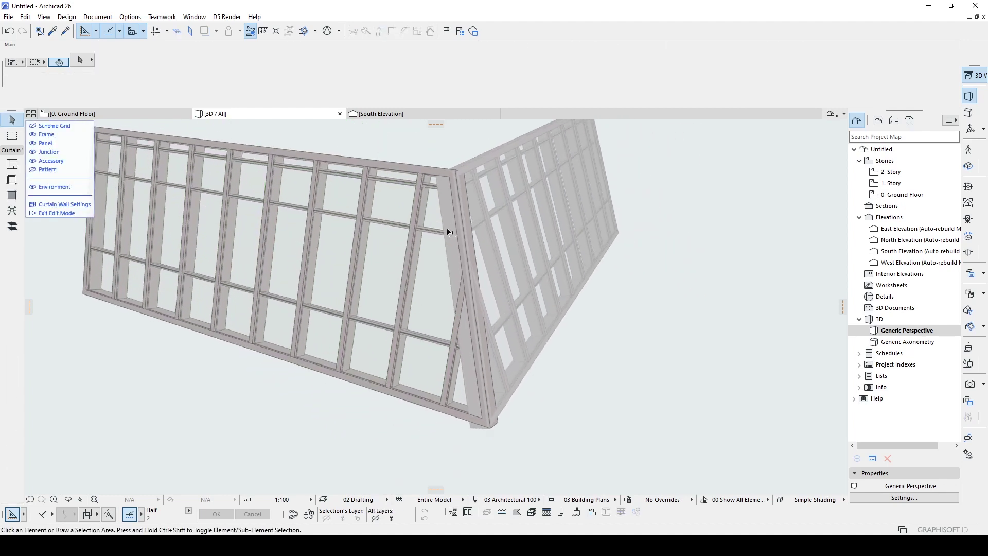
left_click(461, 209)
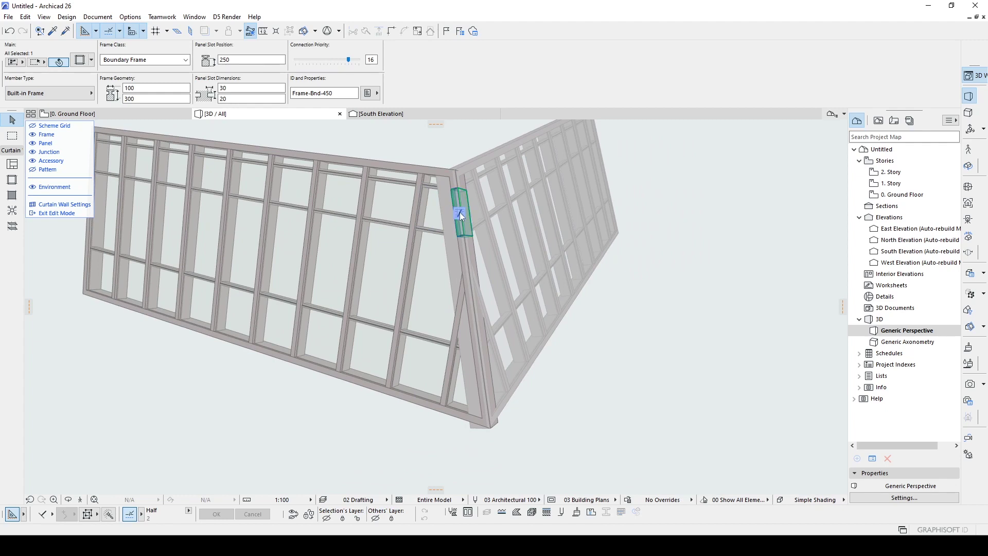
left_click(460, 212)
left_click(465, 255, "shift")
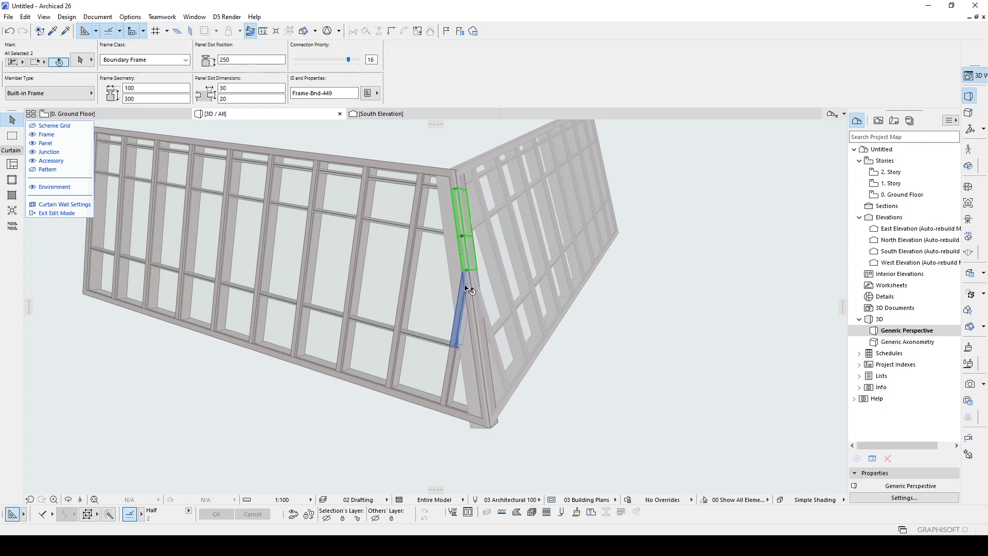
left_click(471, 310, "shift")
key("Escape")
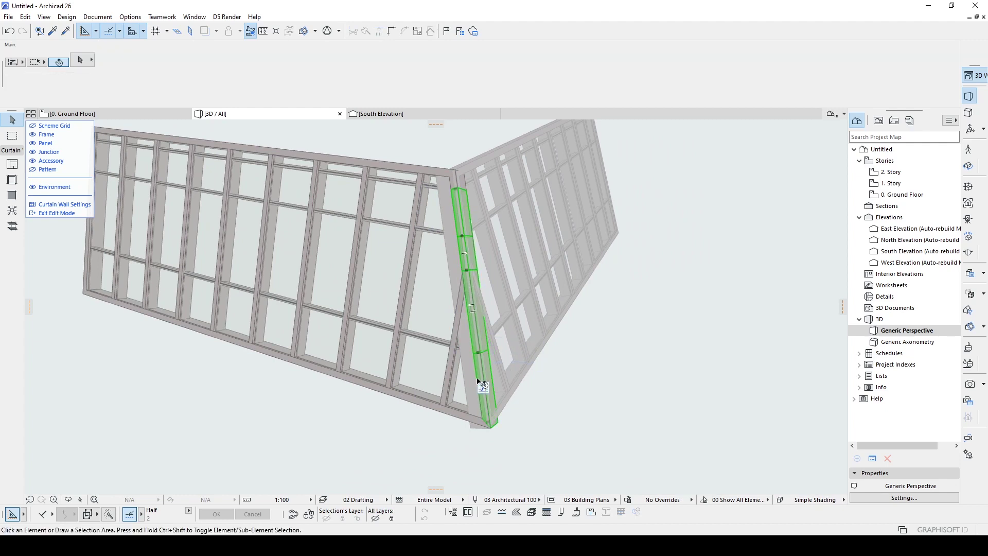
scroll(452, 212, "up", 2)
Delete the leftover top-corner piece and finish editing the left curtain wall.
left_click(454, 182)
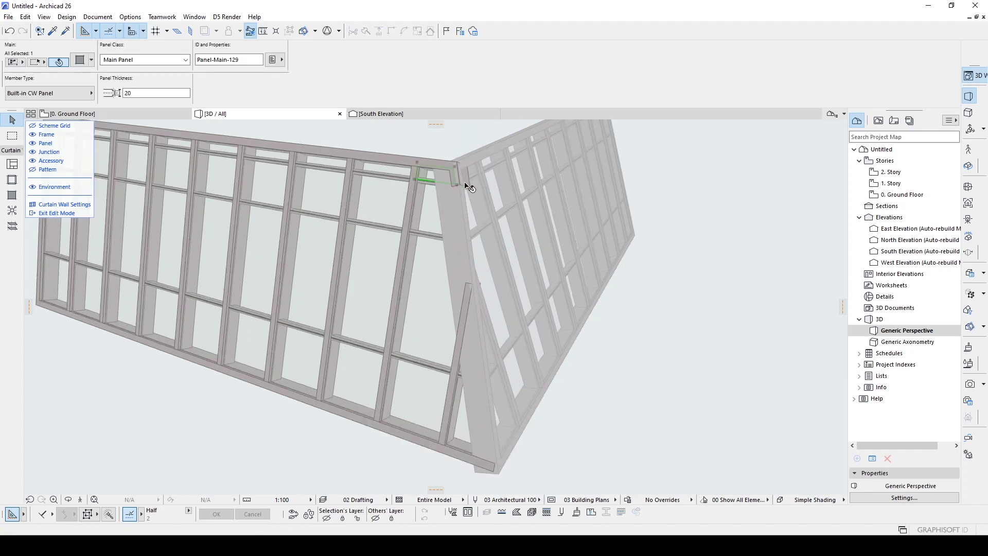
left_click(461, 185)
key("Escape")
scroll(467, 321, "down", 2)
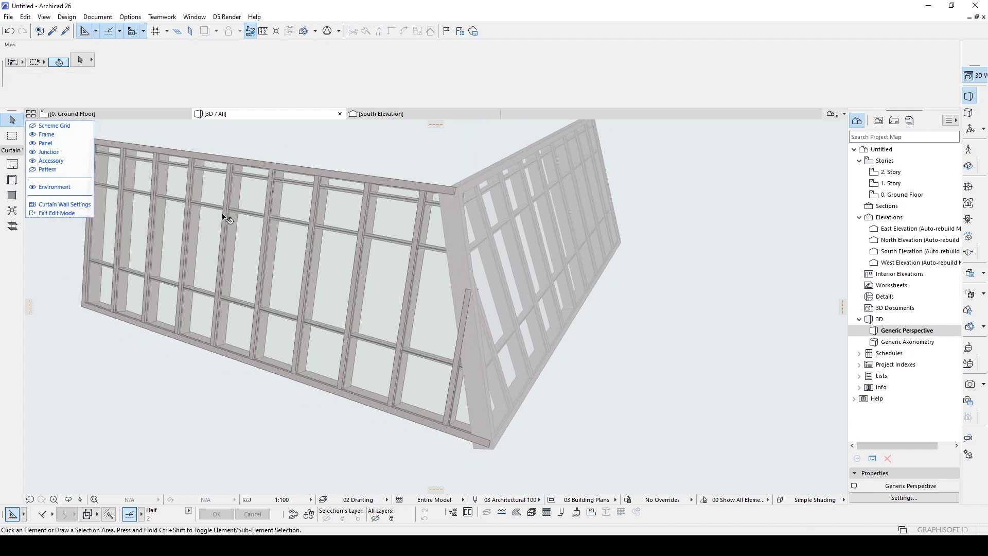
left_click(56, 214)
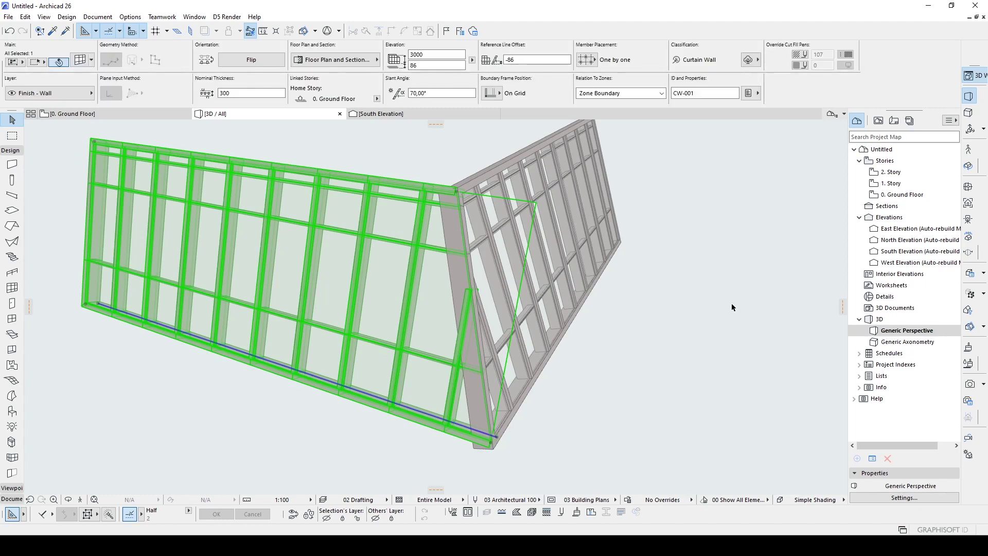
key("Escape")
mouse_move(654, 308)
middle_mouse_down("shift")
mouse_move(389, 302)
mouse_move(483, 244)
middle_mouse_up("shift")
Select the right curtain wall's corner frame segments and open their Frame Selection Settings.
left_click(520, 259)
left_click(746, 384)
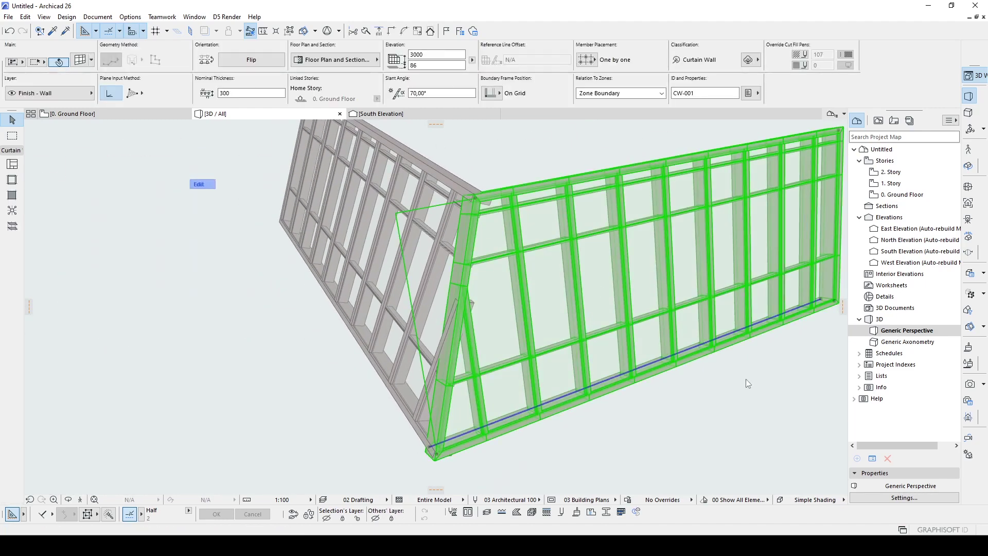
left_click(472, 209)
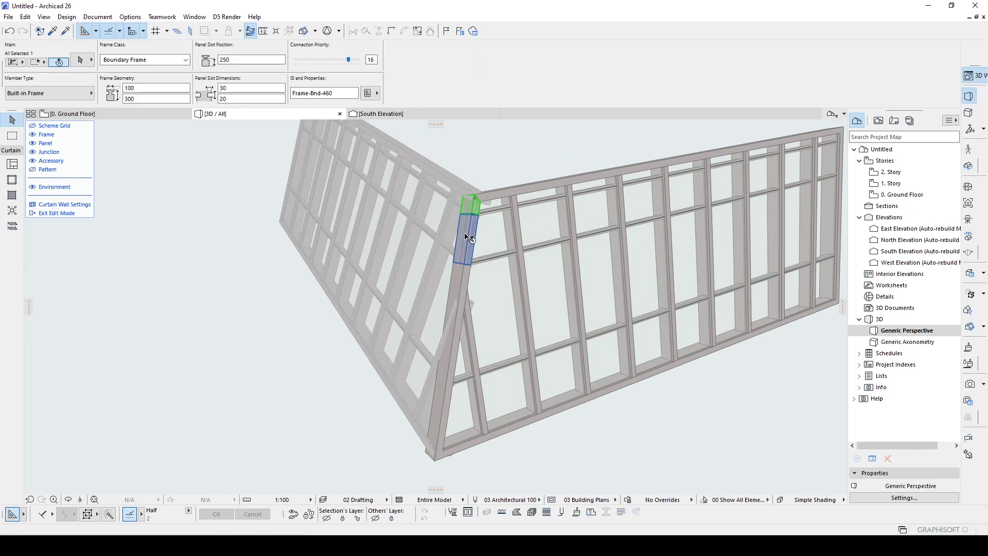
left_click(454, 331, "shift")
left_click(437, 409, "shift")
middle_click_drag(436, 410, 508, 386, "shift")
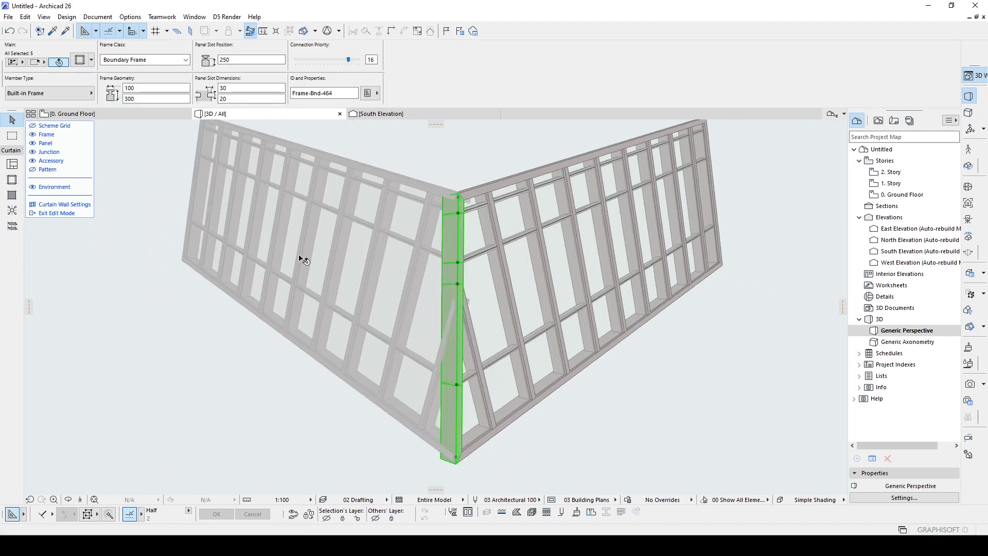
double_click(466, 254)
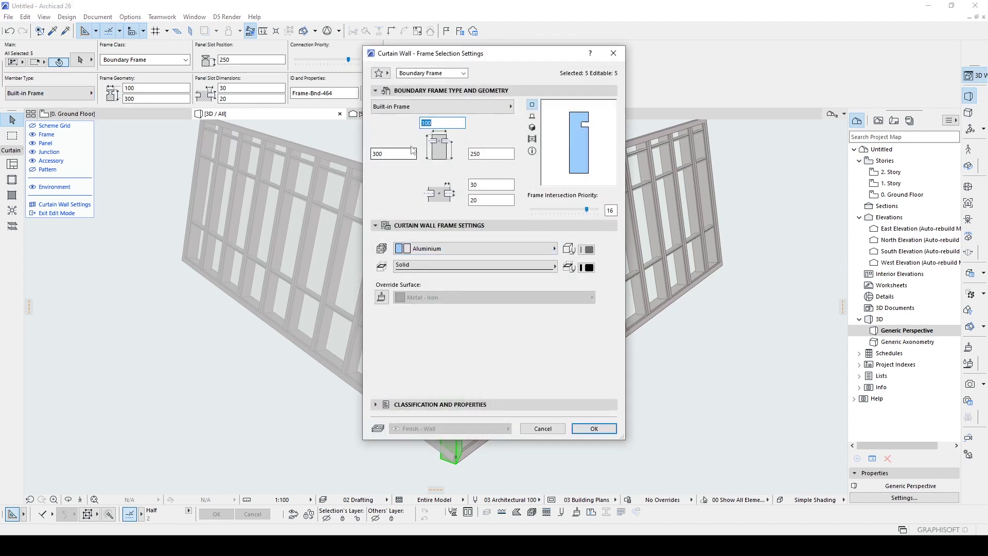
Assign the Diagonal Frame with Cap 26 profile to the selected corner frames.
left_click(380, 110)
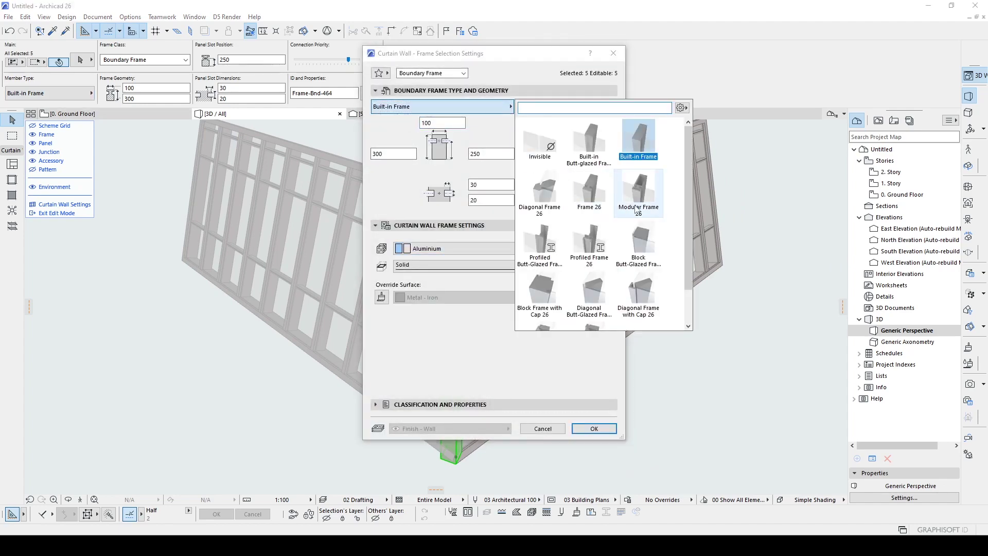
left_click_drag(690, 180, 688, 248)
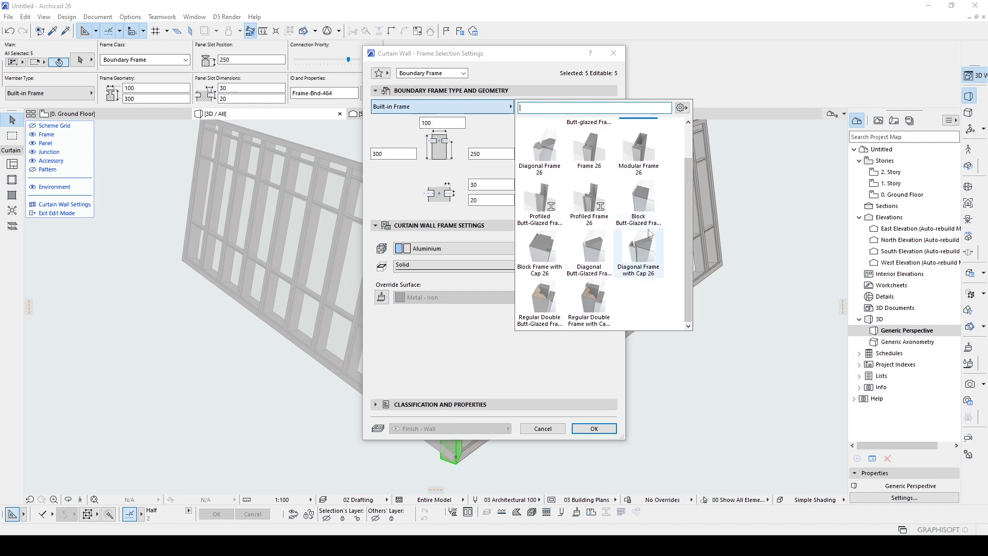
left_click(650, 256)
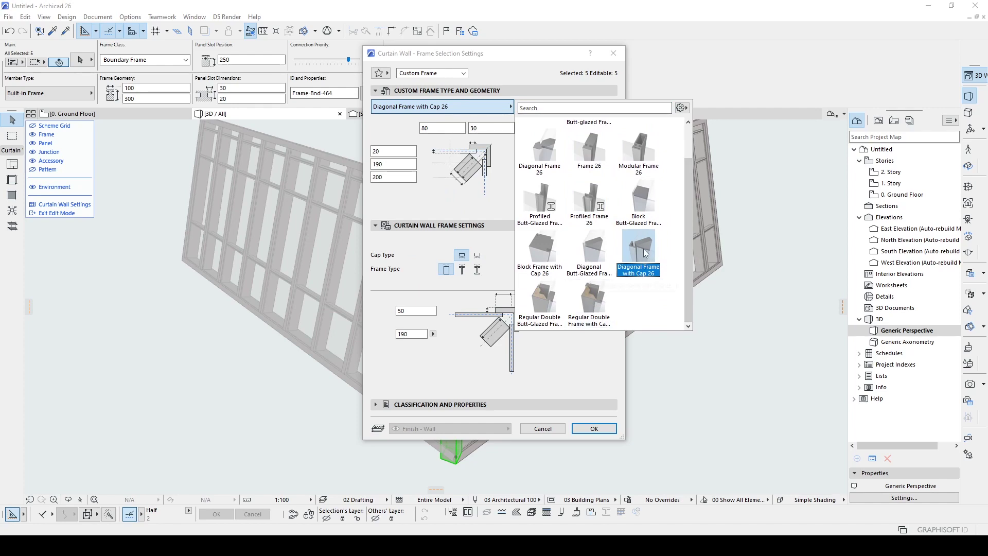
left_click(645, 253)
left_click(594, 428)
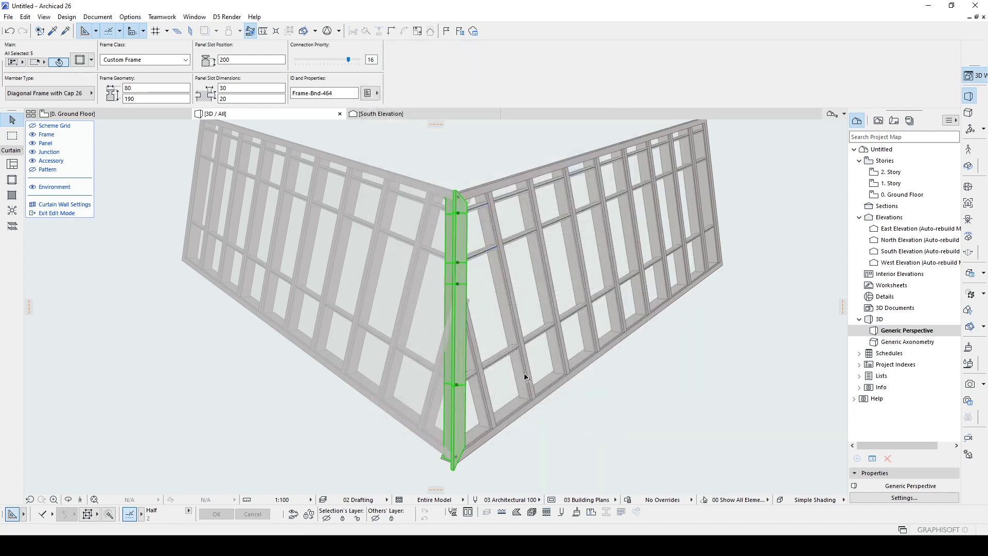
middle_click_drag(525, 377, 551, 255, "shift")
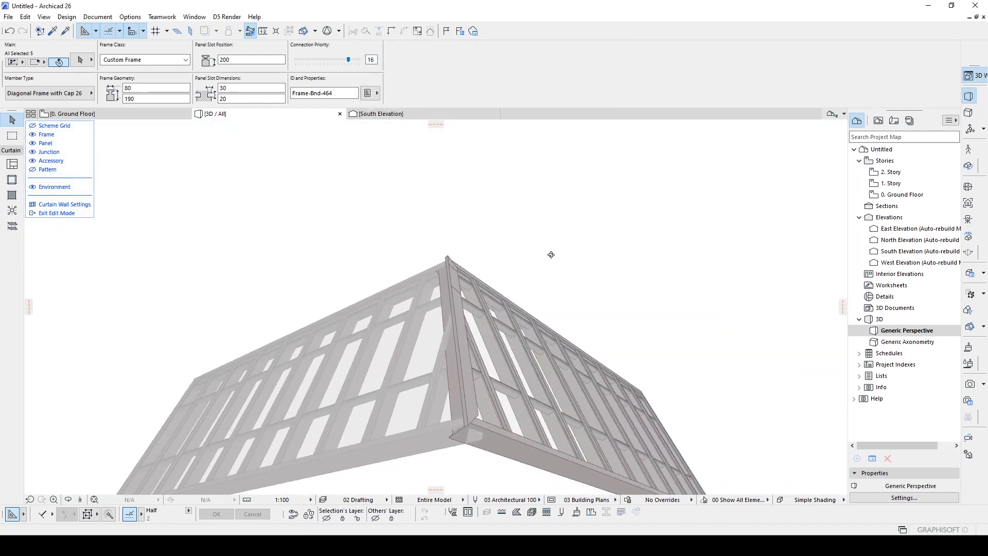
middle_click_drag(549, 260, 536, 291, "shift")
Switch the corner frames to the Diagonal Butt-Glazed Frame 26 profile instead.
key("ctrl+t")
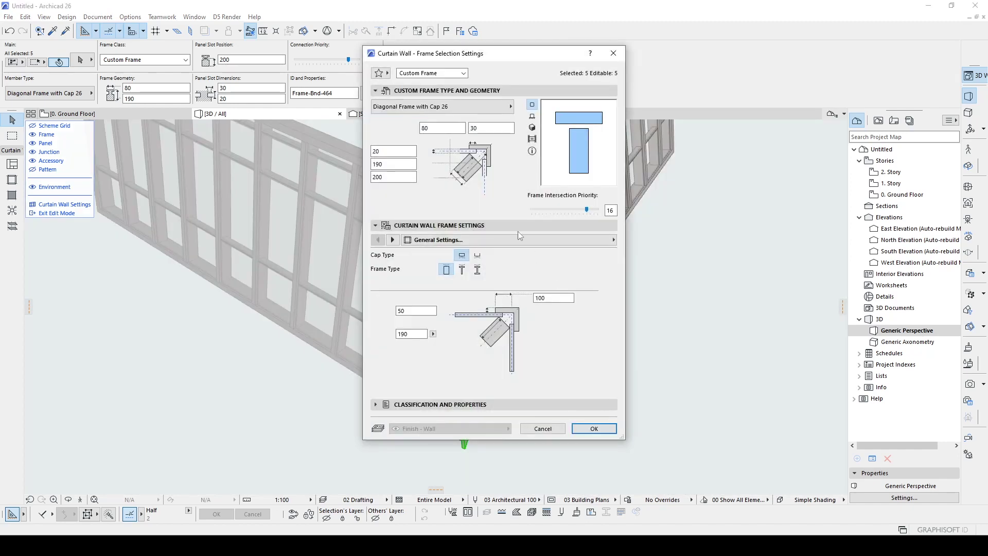
left_click(463, 107)
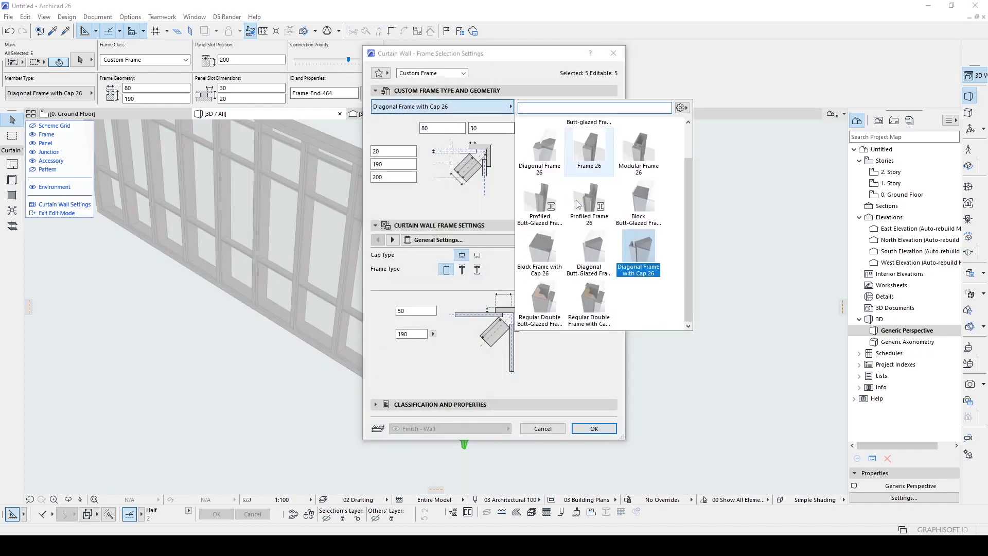
left_click(595, 266)
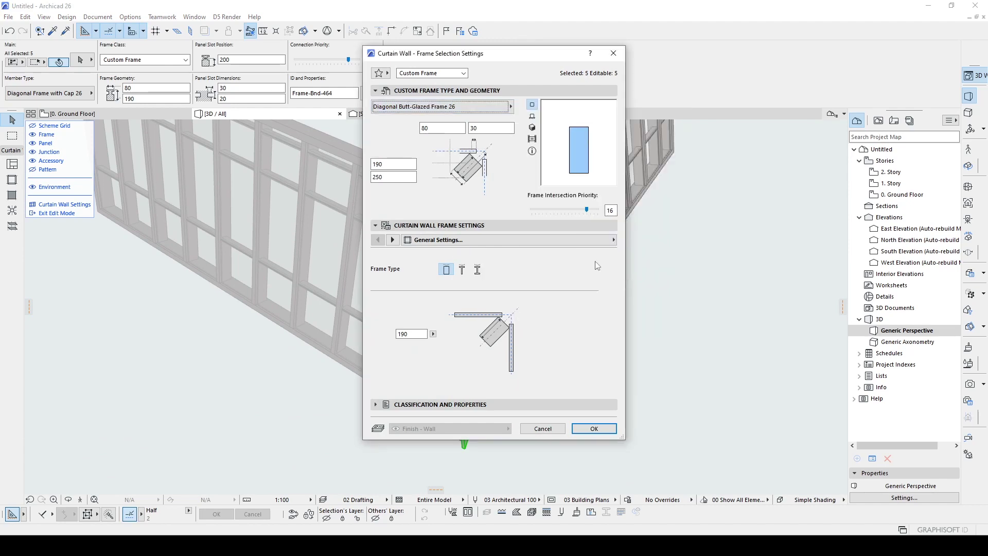
left_click(599, 430)
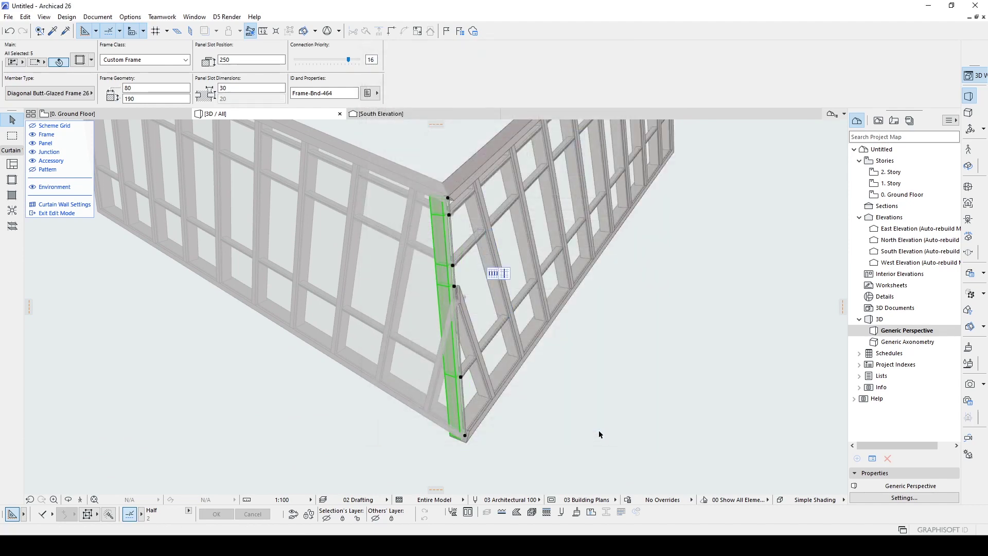
mouse_move(598, 430)
middle_mouse_down("shift")
mouse_move(294, 247)
mouse_move(563, 177)
mouse_move(532, 237)
middle_mouse_up("shift")
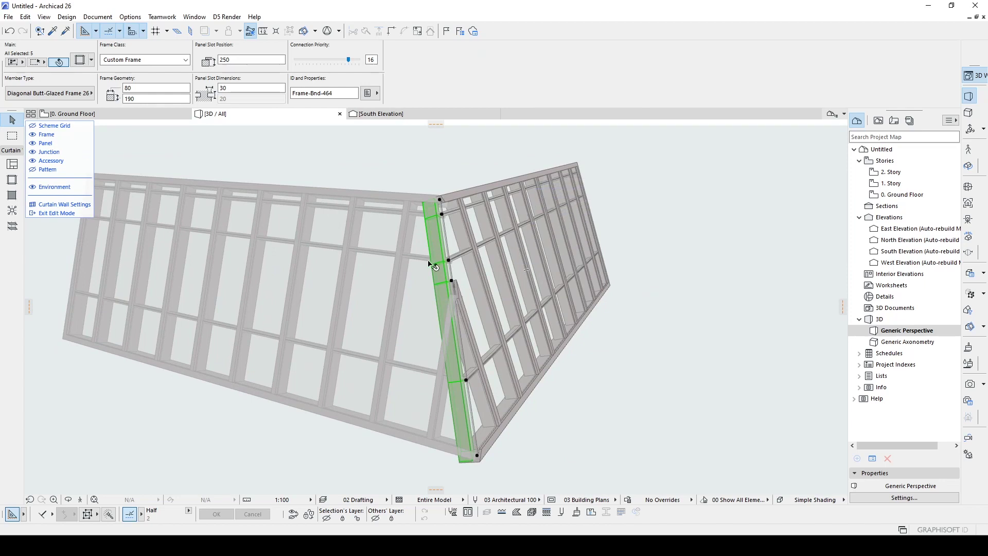
double_click(902, 194)
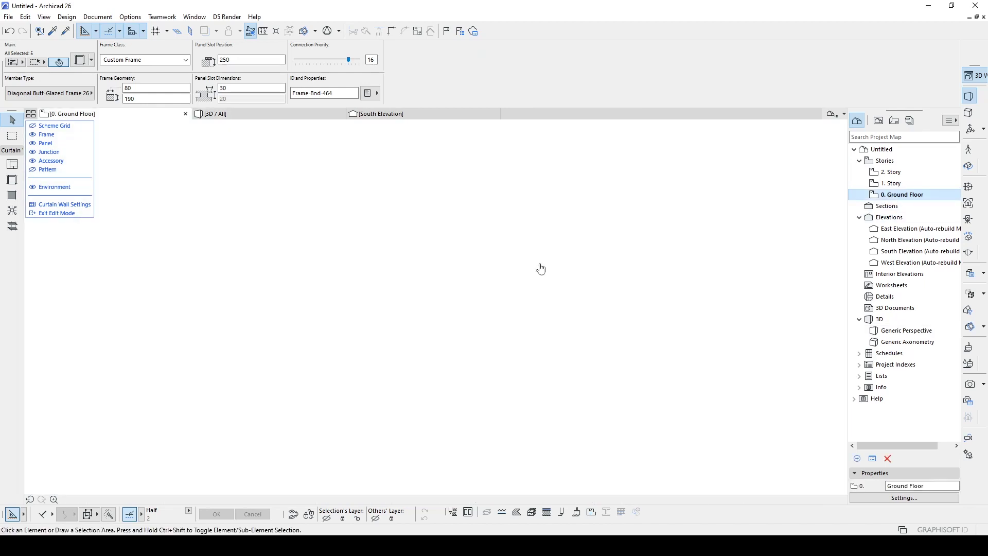
scroll(395, 331, "up", 3)
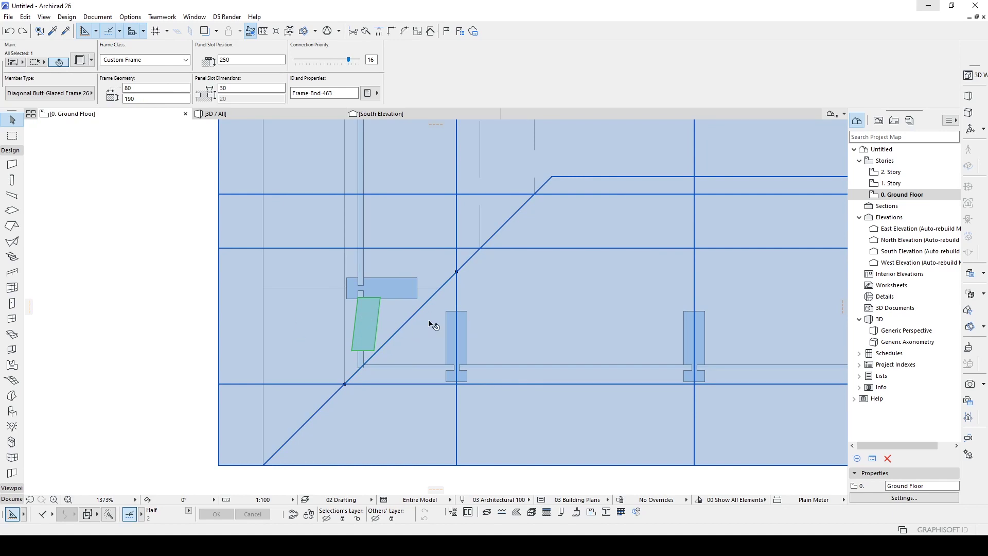
key("F3")
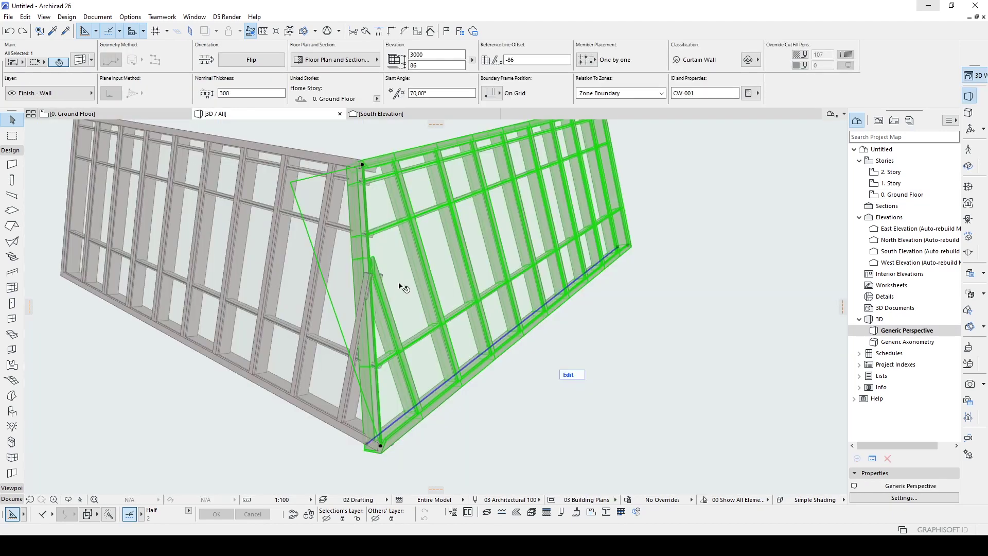
middle_click_drag(339, 274, 415, 280, "shift")
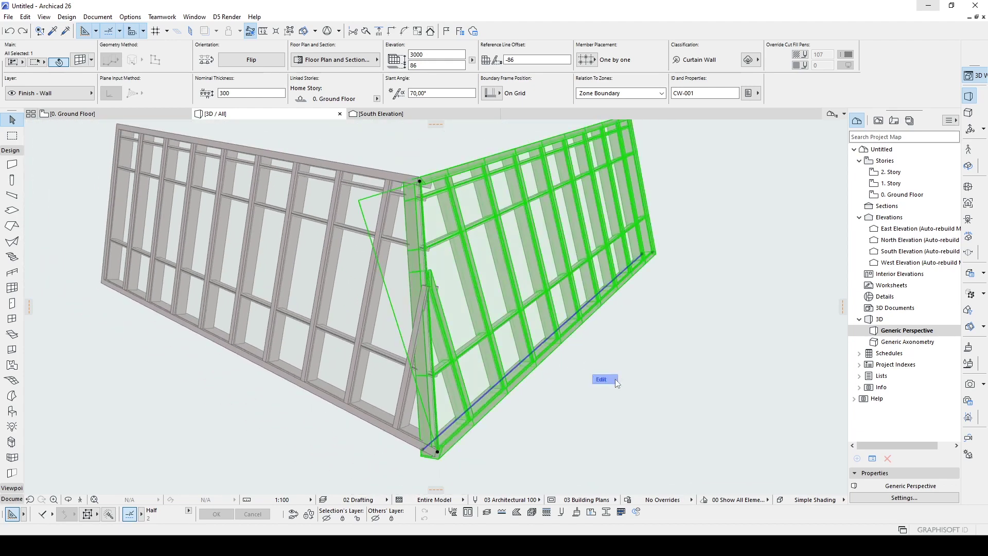
left_click(601, 379)
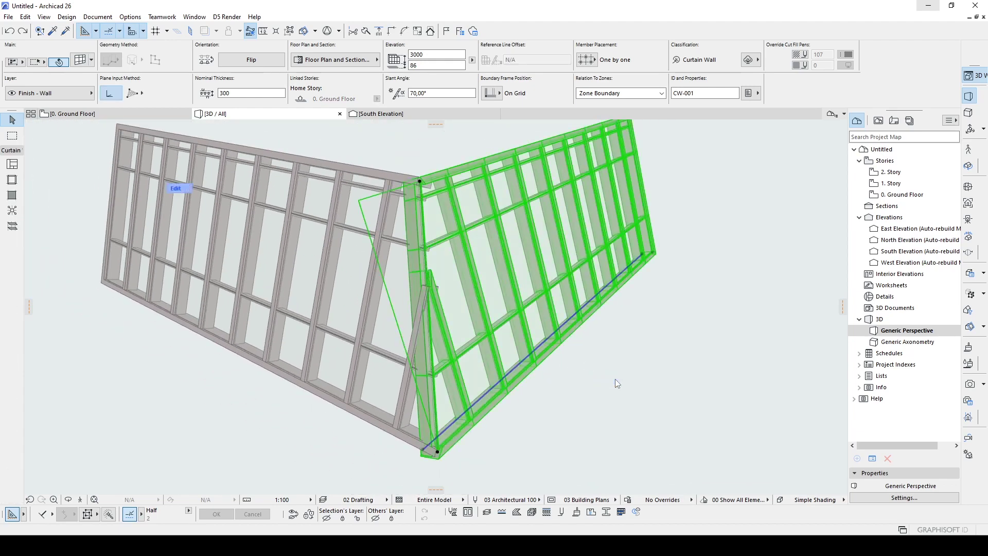
Delete the vertical corner frame and two diagonal frame members near the corner.
left_click(416, 218)
left_click(372, 139)
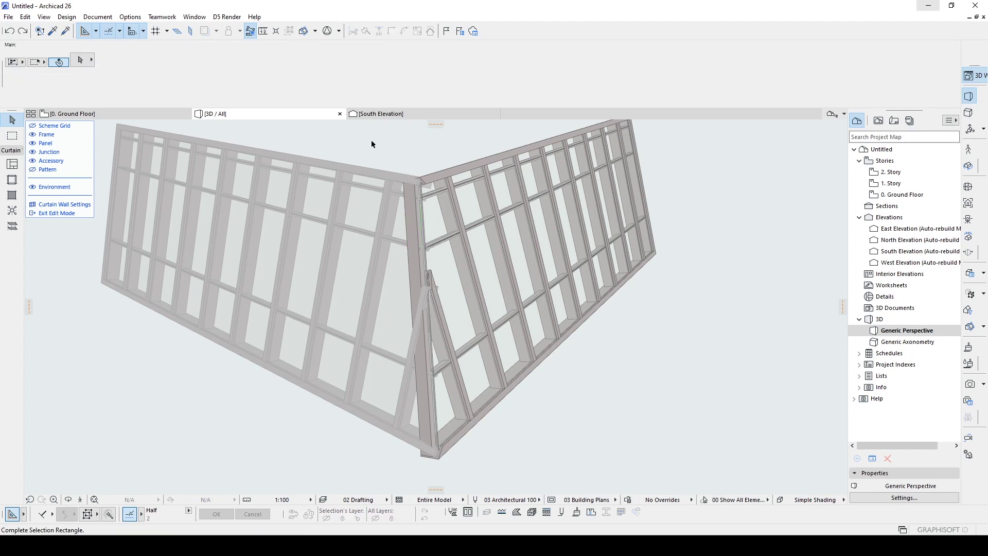
left_click(440, 472)
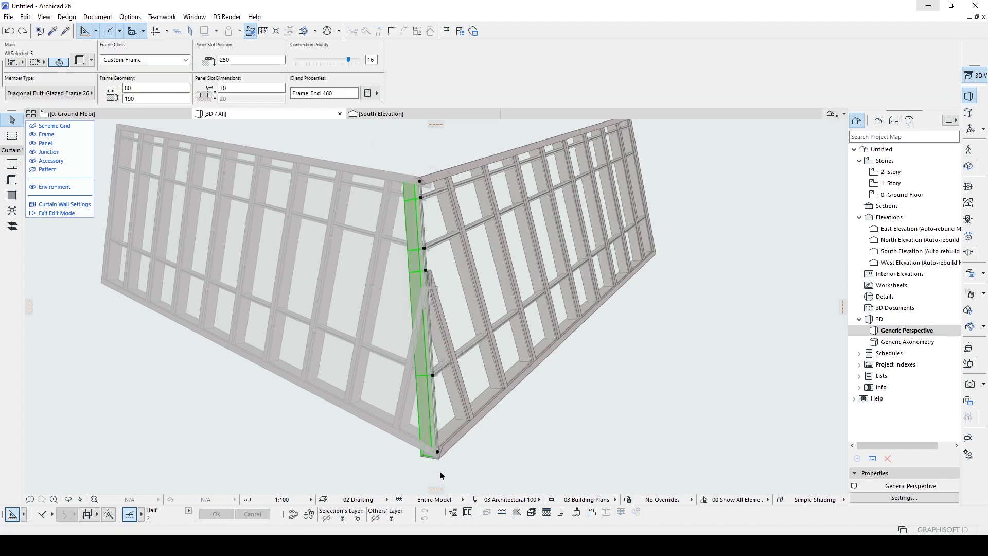
key("Delete")
mouse_move(465, 325)
middle_mouse_down("shift")
mouse_move(414, 327)
mouse_move(440, 331)
middle_mouse_up("shift")
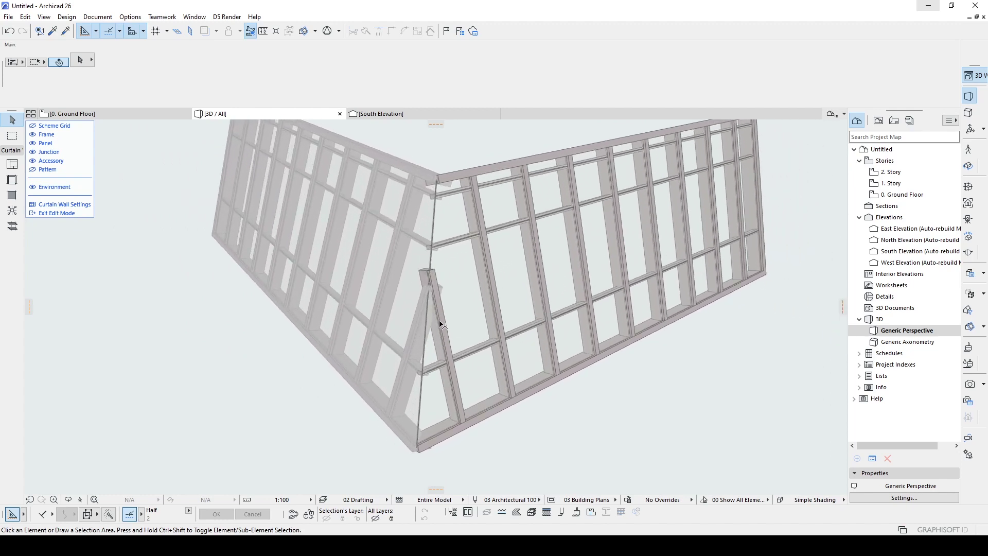
left_click(440, 325)
key("Delete")
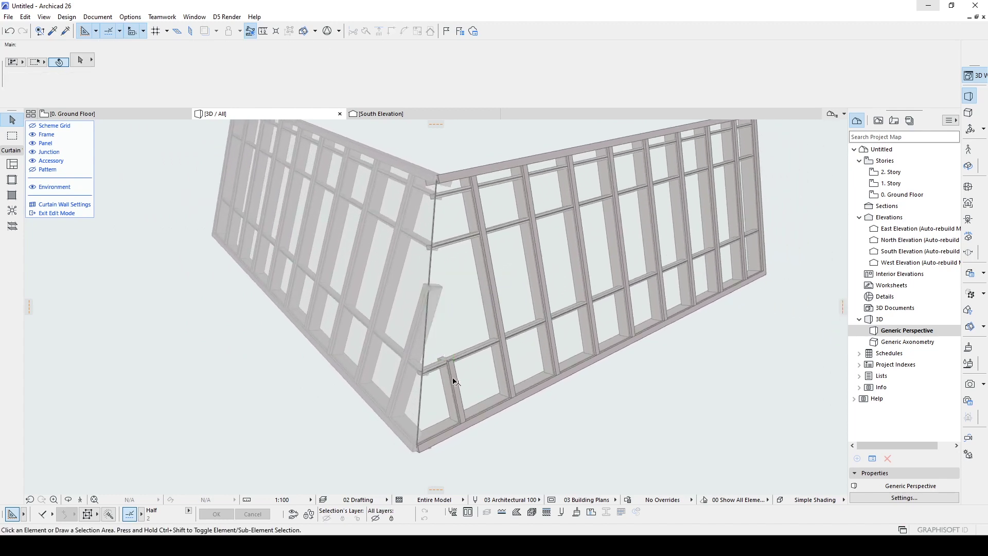
left_click(454, 381)
key("Delete")
Exit curtain wall editing and select the left curtain wall.
left_click(432, 224)
key("Escape")
left_click(86, 214)
left_click(442, 173)
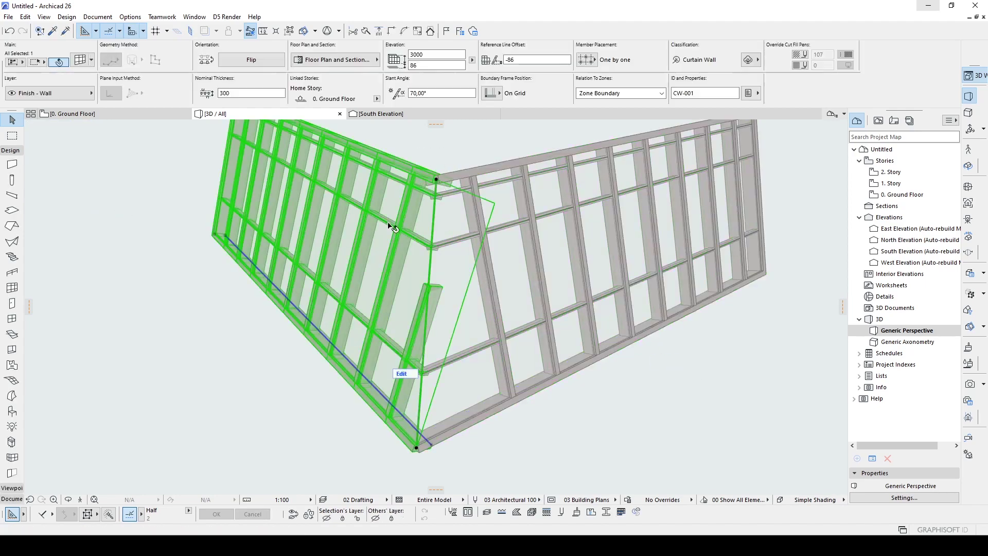
Re-enter the left curtain wall's edit mode and delete the frame beside the corner.
middle_click_drag(394, 228, 470, 278, "shift")
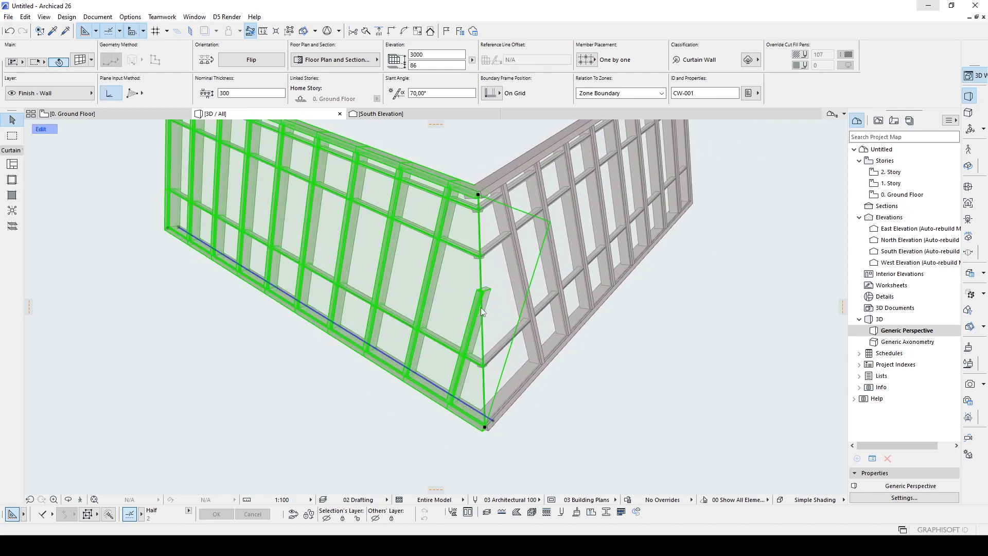
left_click(421, 358)
left_click(473, 369)
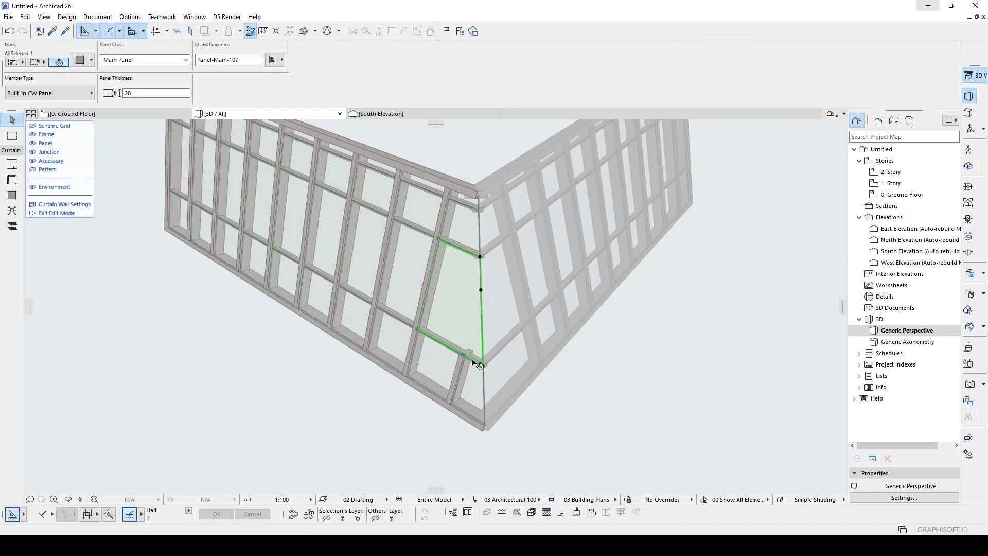
left_click(452, 415)
left_click(461, 363)
key("Delete")
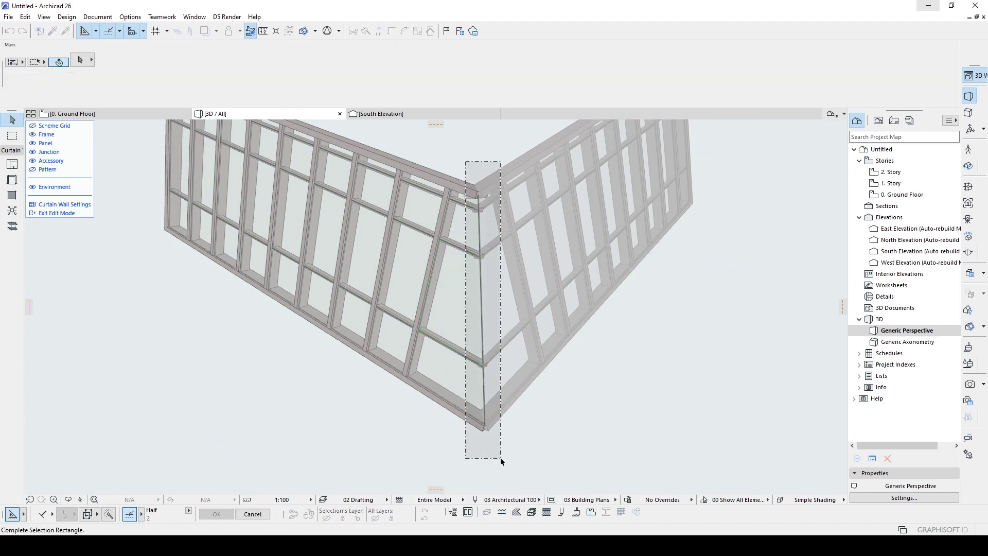
Marquee and deselect the corner frame, then exit edit mode and deselect the wall.
left_click_drag(468, 165, 500, 457)
left_click(492, 459)
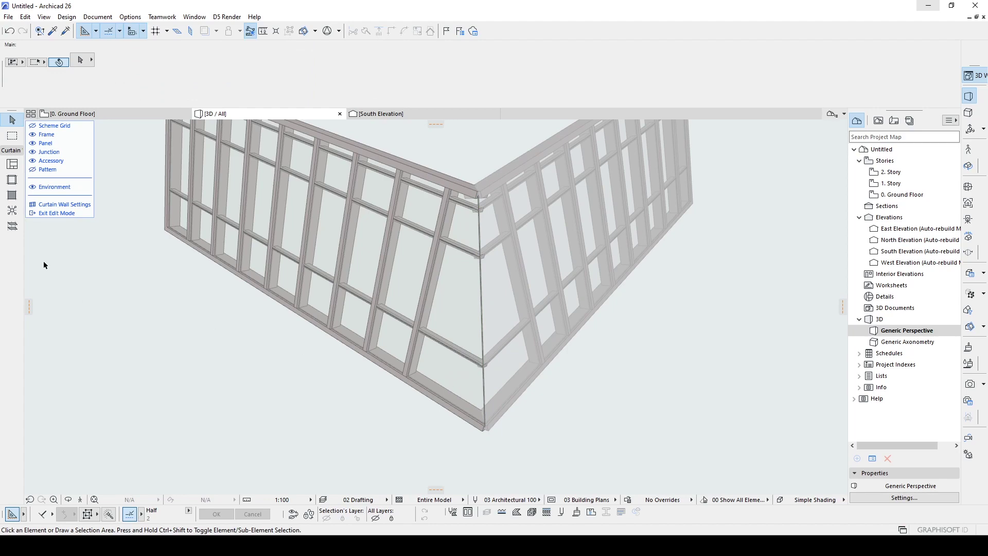
left_click(59, 214)
left_click(636, 439)
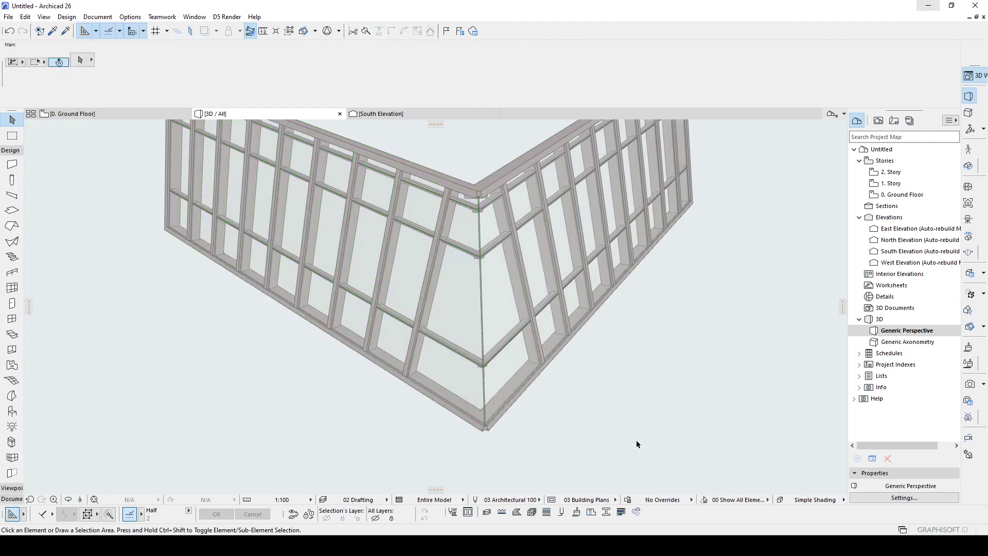
Open the left curtain wall's scheme grid for editing.
middle_click_drag(553, 407, 435, 352, "shift")
left_click(435, 353)
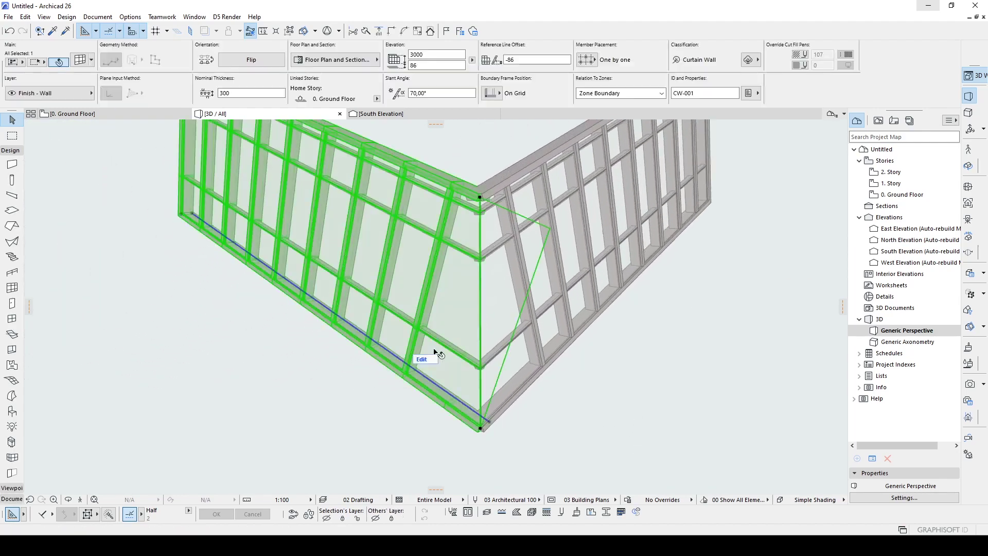
left_click(518, 401)
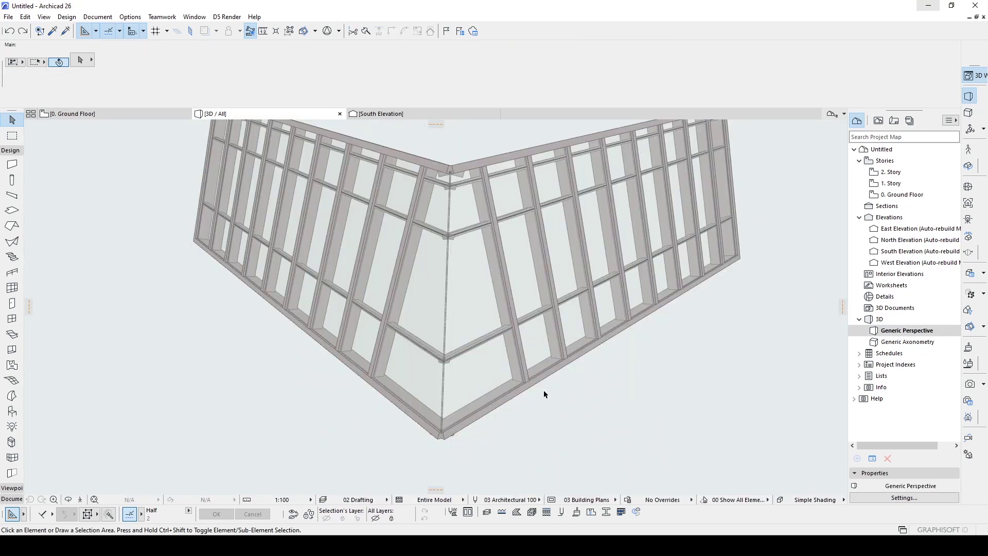
left_click(425, 307)
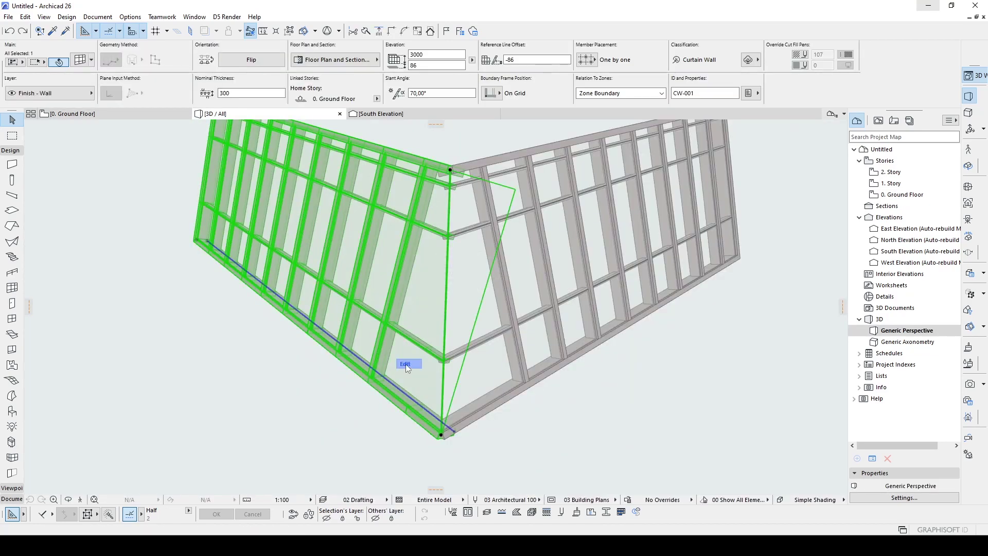
left_click(405, 363)
left_click(55, 126)
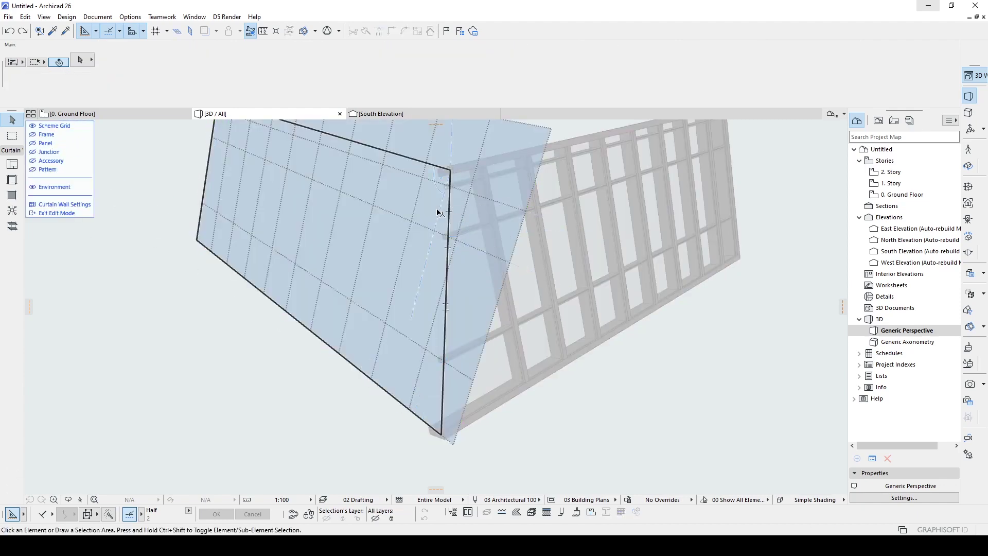
Offset the scheme grid's corner edge by 10 and leave edit mode.
middle_click_drag(437, 212, 536, 213, "shift")
left_click(498, 188)
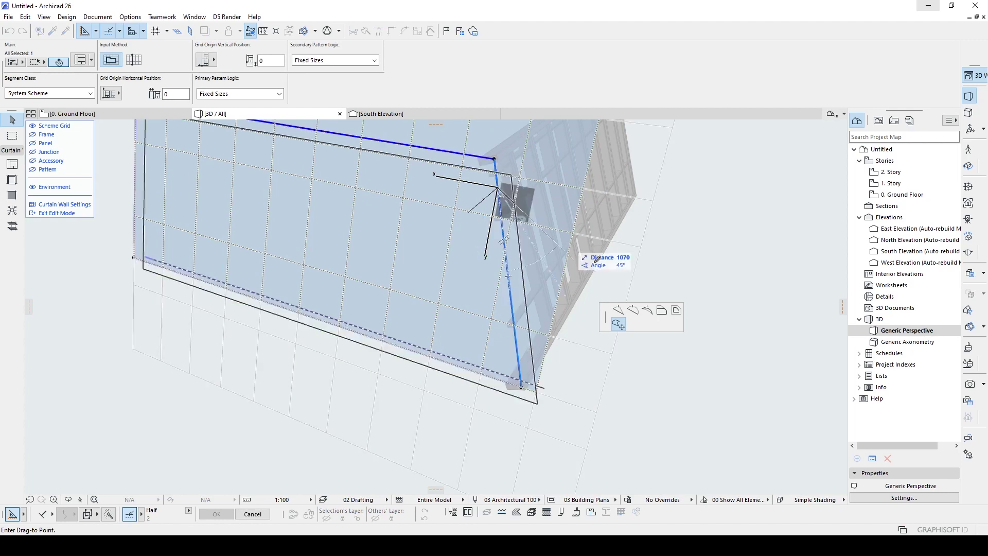
left_click(661, 311)
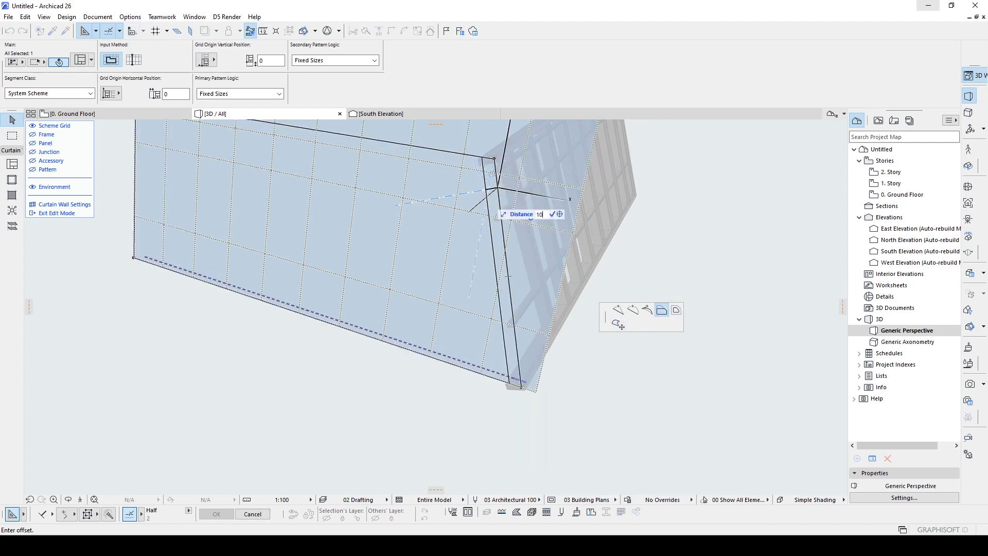
left_click(495, 189)
mouse_move(499, 206)
middle_mouse_down("shift")
mouse_move(453, 239)
mouse_move(673, 377)
middle_mouse_up("shift")
left_click(674, 375)
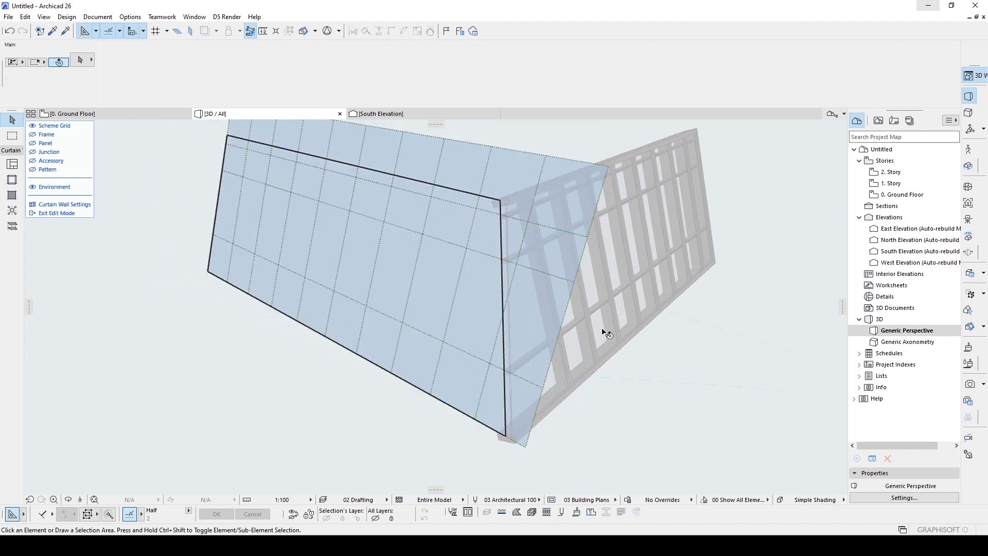
left_click(44, 211)
Offset the right curtain wall's scheme grid corner edge by a typed distance.
left_click(608, 228)
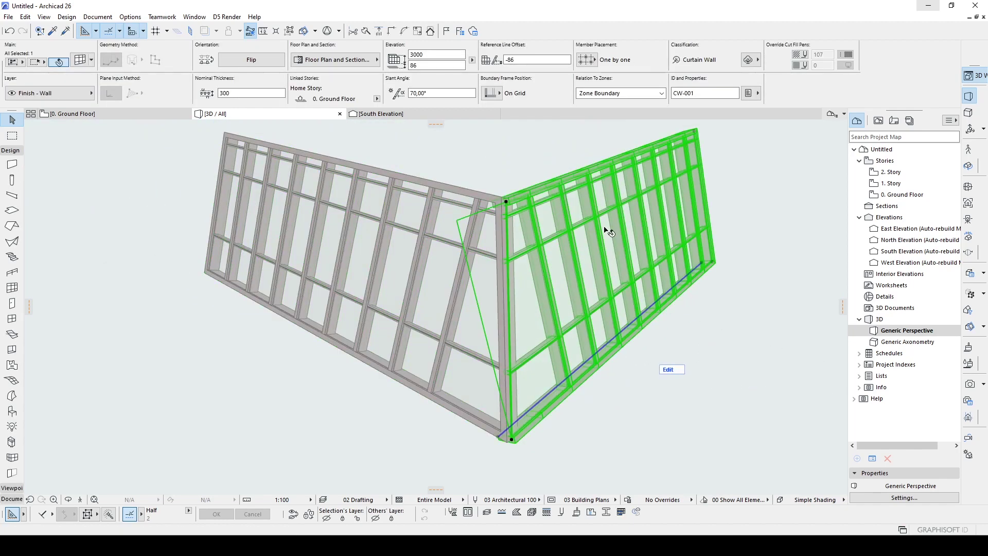
left_click(668, 369)
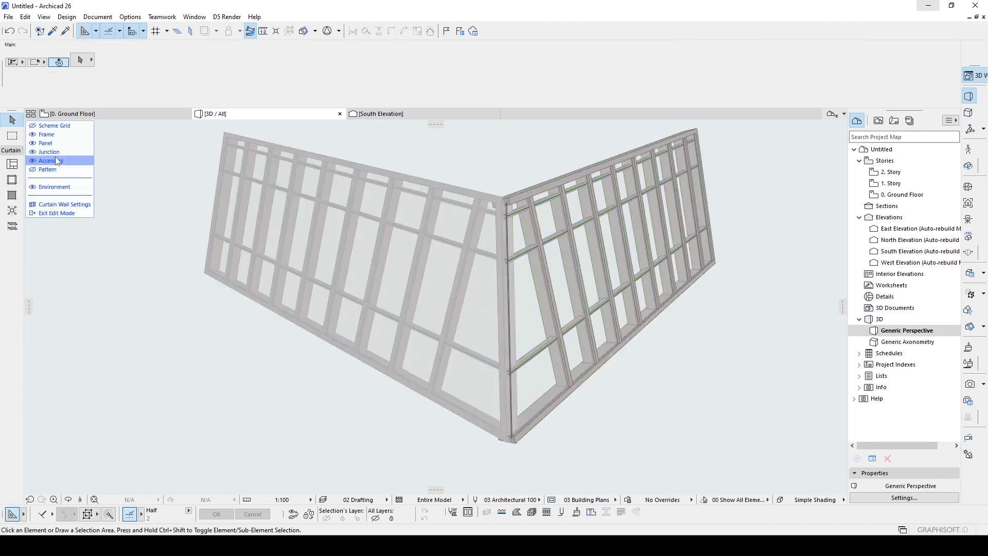
left_click(66, 127)
left_click(509, 229)
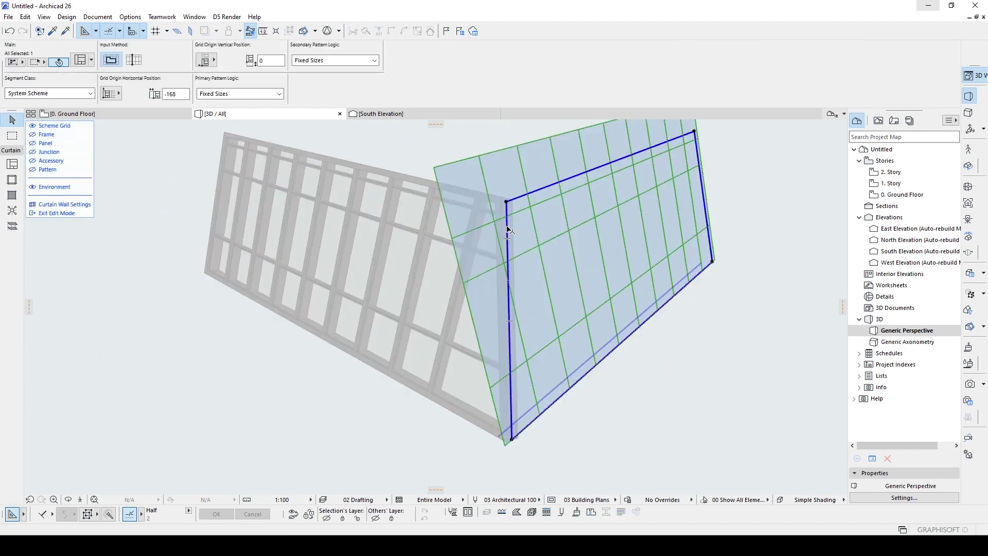
key("Tab")
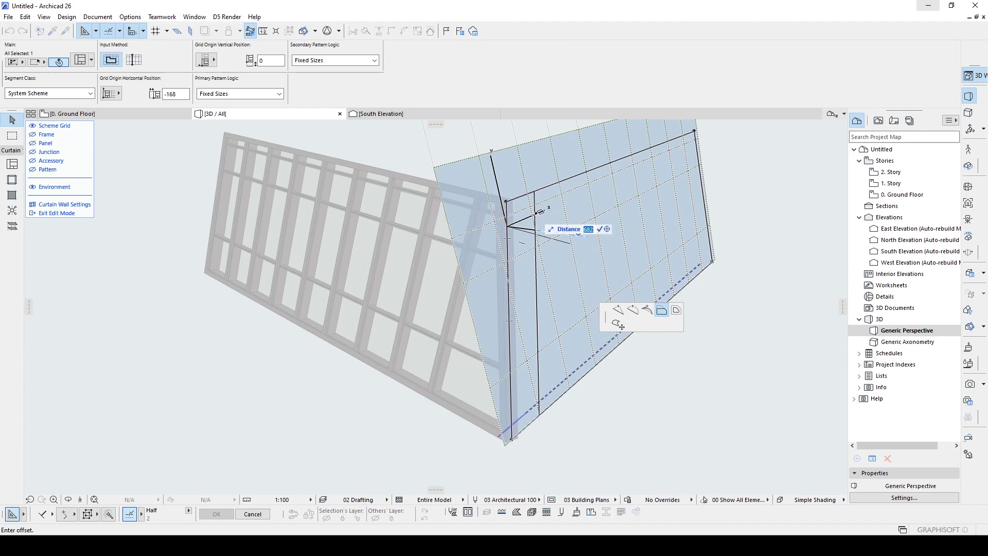
key("Return")
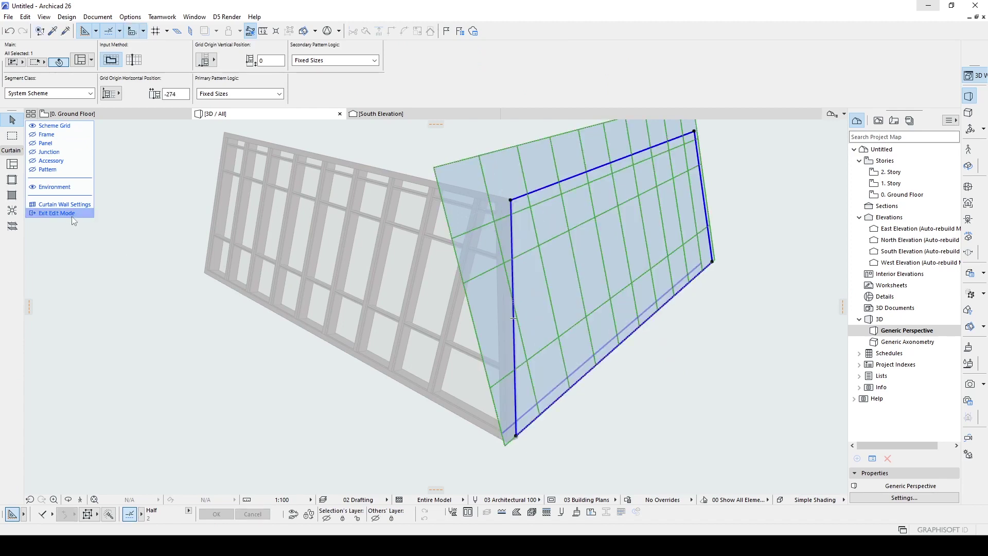
left_click(72, 214)
left_click(647, 425)
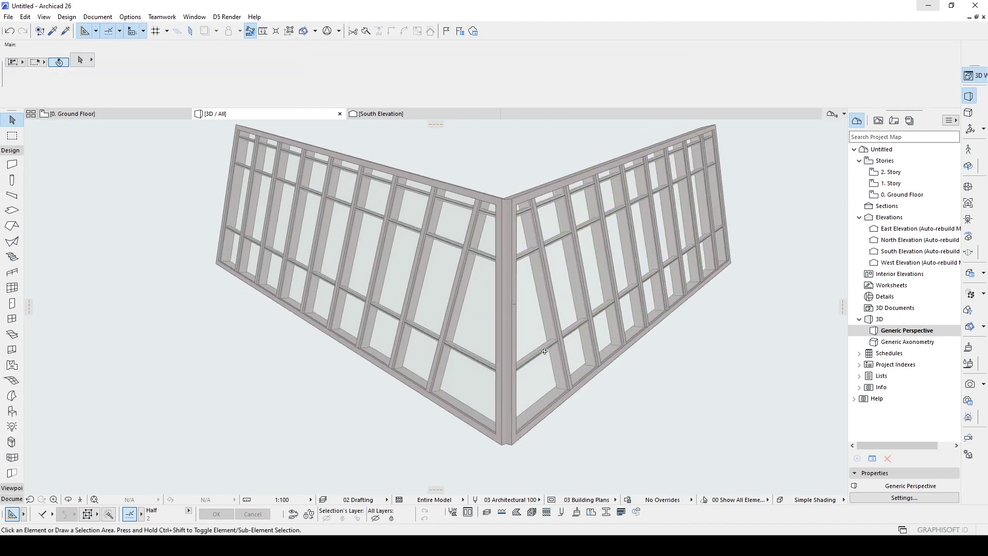
Enter curtain wall editing at the corner, marquee the corner frame, then exit without changes.
mouse_move(647, 423)
middle_mouse_down("shift")
mouse_move(367, 346)
mouse_move(470, 175)
middle_mouse_up("shift")
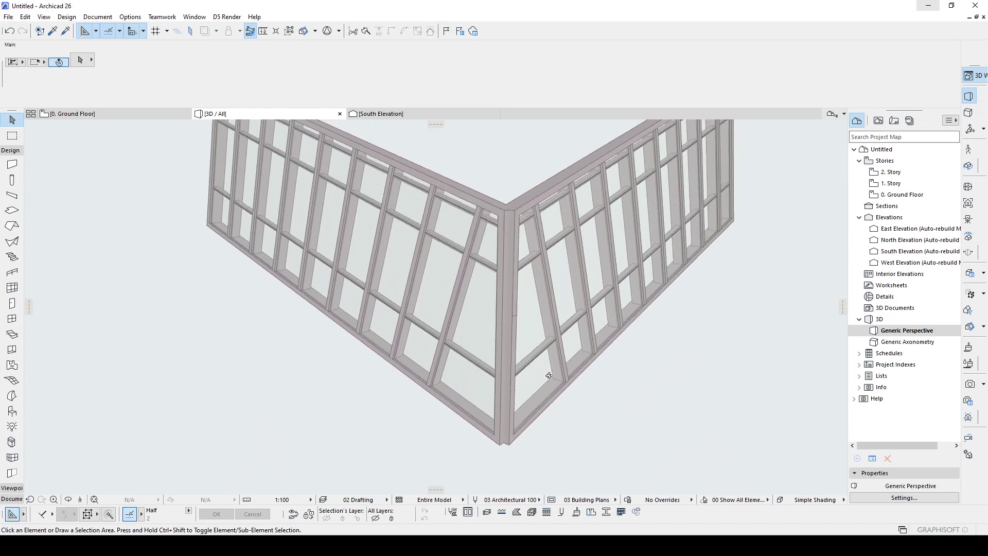
double_click(469, 175)
left_click_drag(469, 171, 521, 457)
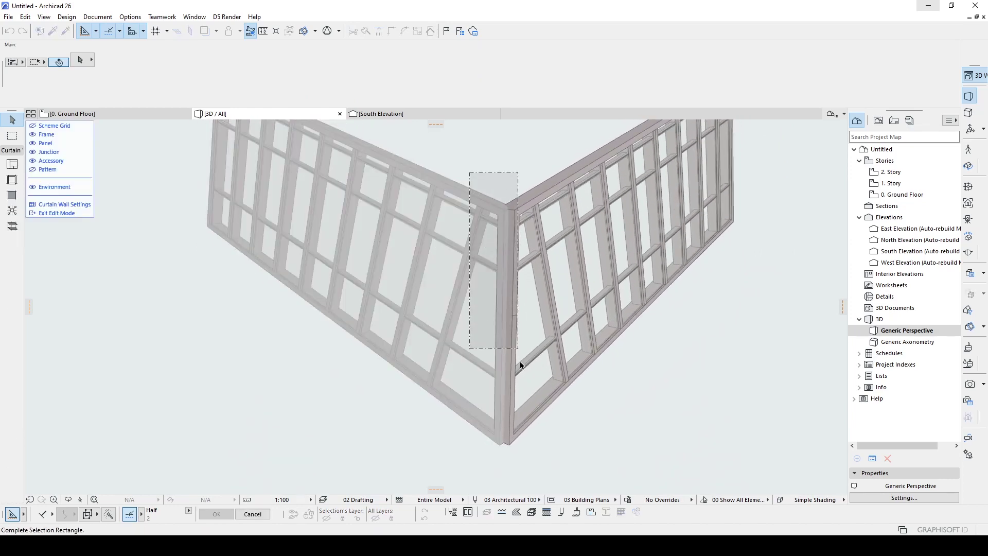
left_click(522, 457)
mouse_move(412, 275)
middle_mouse_down("shift")
mouse_move(429, 245)
mouse_move(172, 207)
middle_mouse_up("shift")
scroll(429, 245, "up", 3)
scroll(428, 245, "down", 3)
left_click(62, 216)
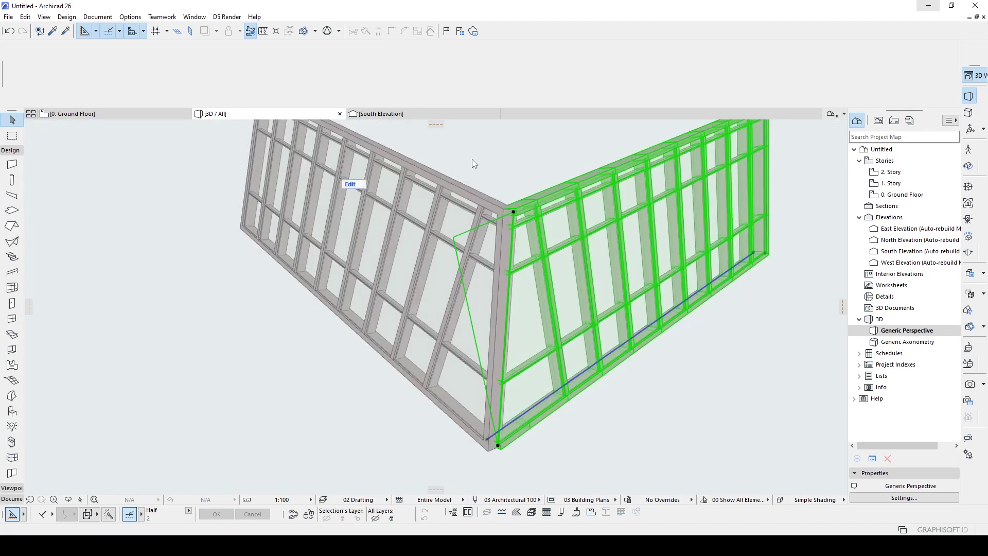
Delete the left curtain wall's corner frame and leave edit mode.
left_click(478, 163)
left_click(476, 199)
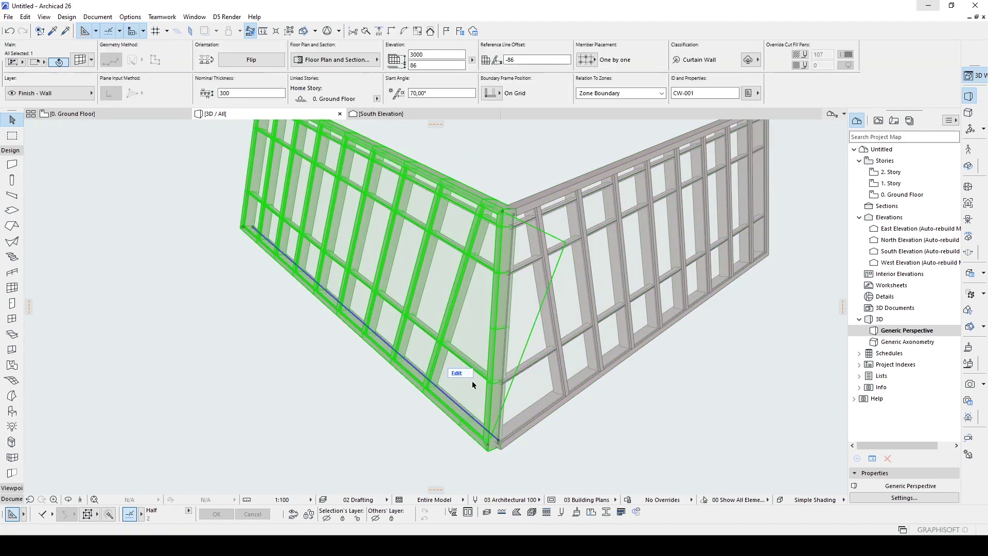
left_click(457, 373)
mouse_move(493, 168)
left_mouse_down()
mouse_move(497, 357)
mouse_move(525, 424)
left_mouse_up()
middle_click_drag(505, 410, 519, 234, "shift")
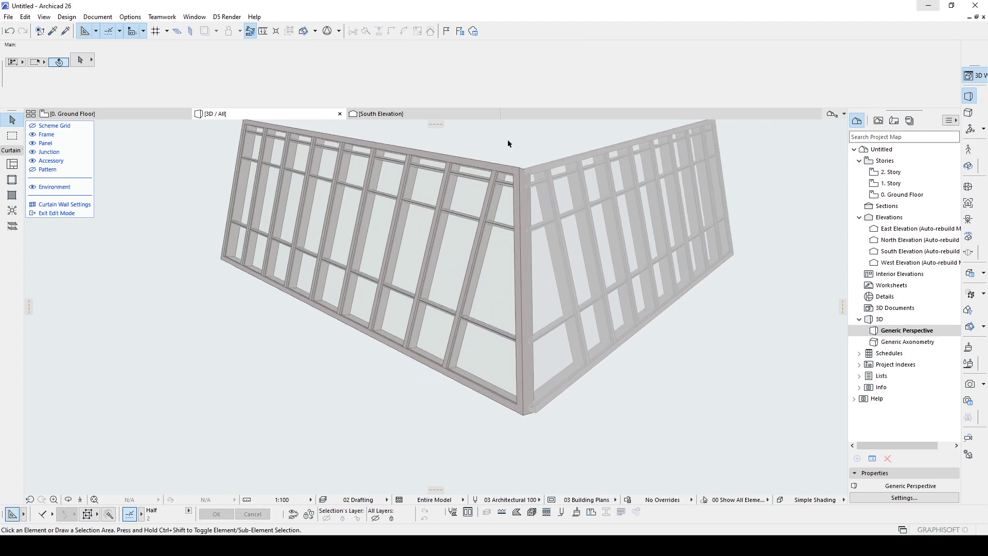
left_click_drag(506, 142, 543, 428)
key("Delete")
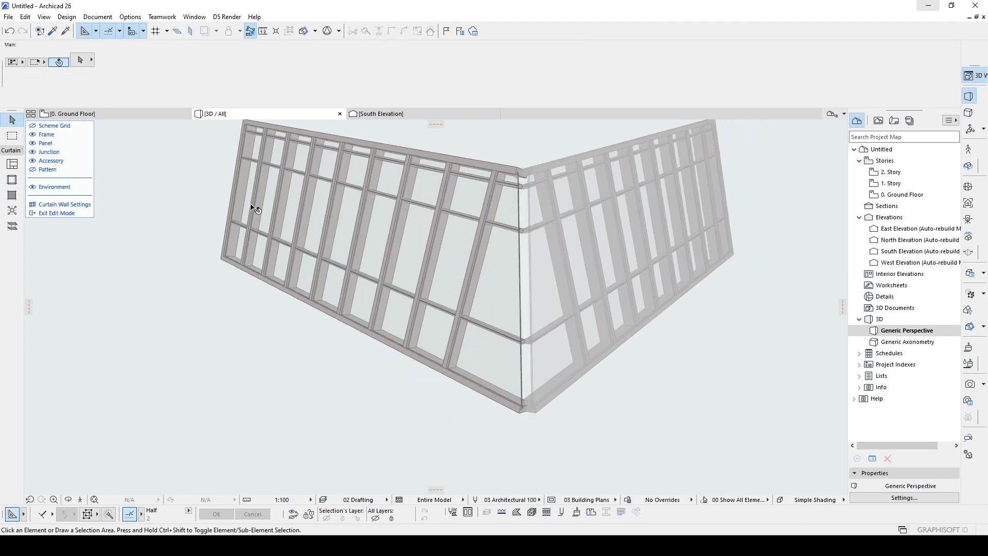
middle_click_drag(255, 209, 325, 212, "shift")
left_click(57, 212)
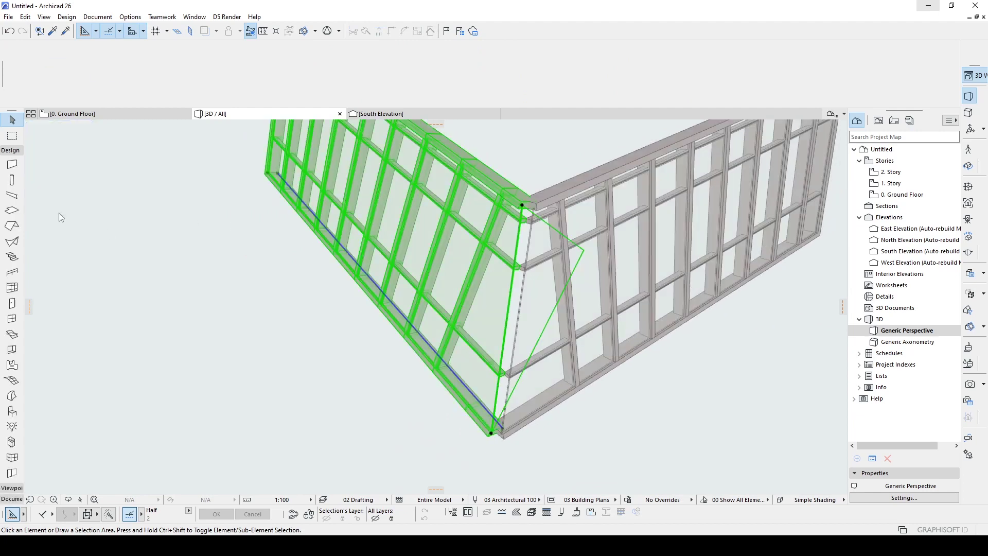
left_click(650, 444)
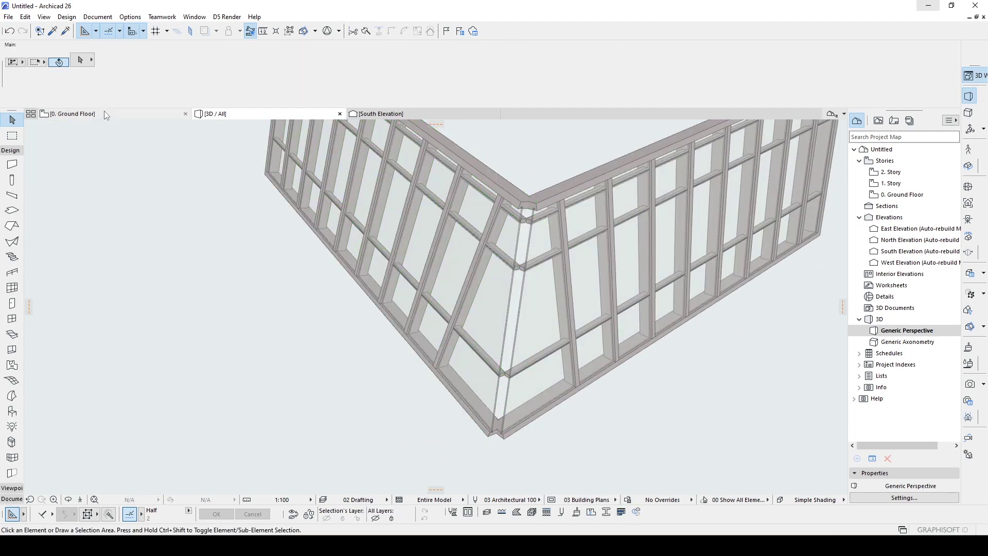
Go to the Ground Floor plan and pan to the curtain-wall corner.
left_click(77, 113)
left_click(417, 353)
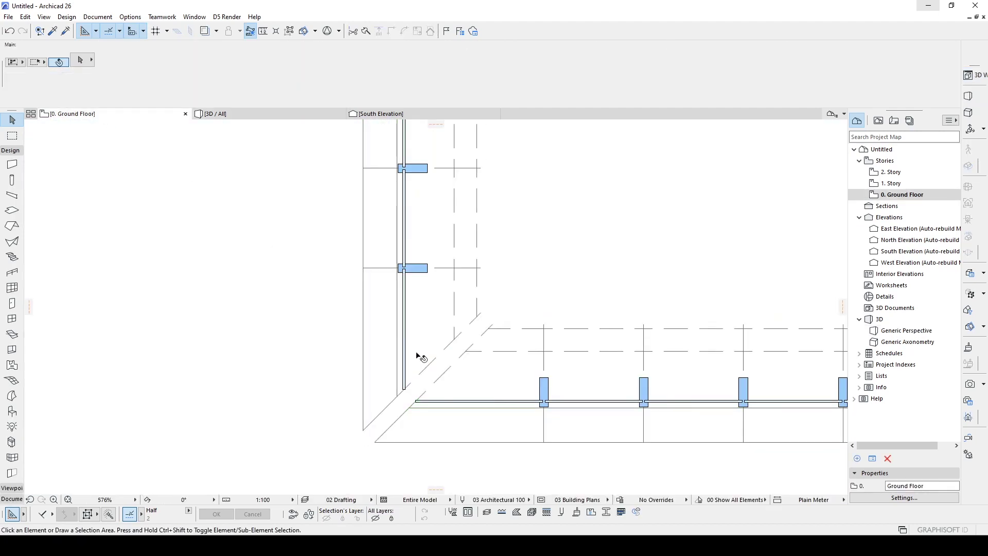
mouse_move(416, 355)
middle_mouse_down()
mouse_move(391, 275)
mouse_move(350, 374)
middle_mouse_up()
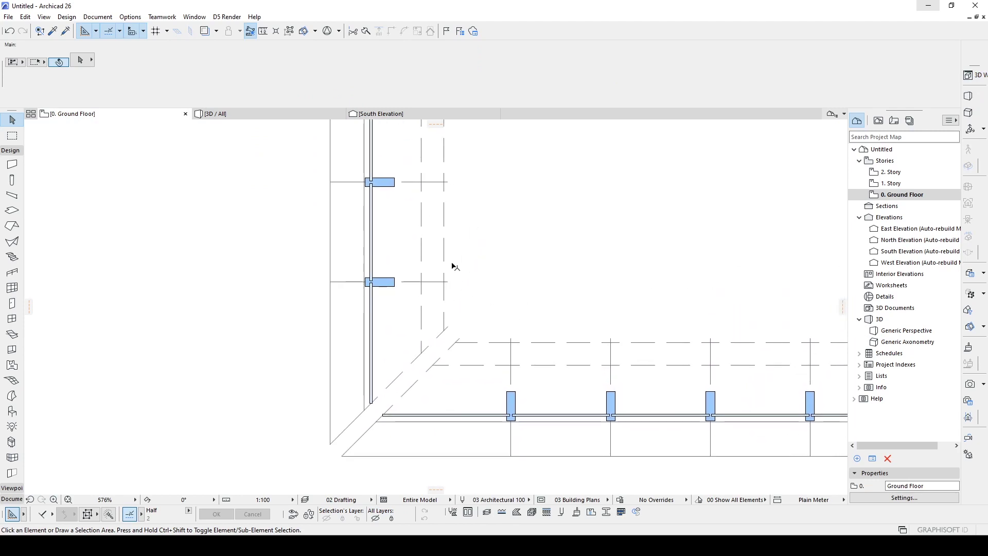
left_click(359, 359)
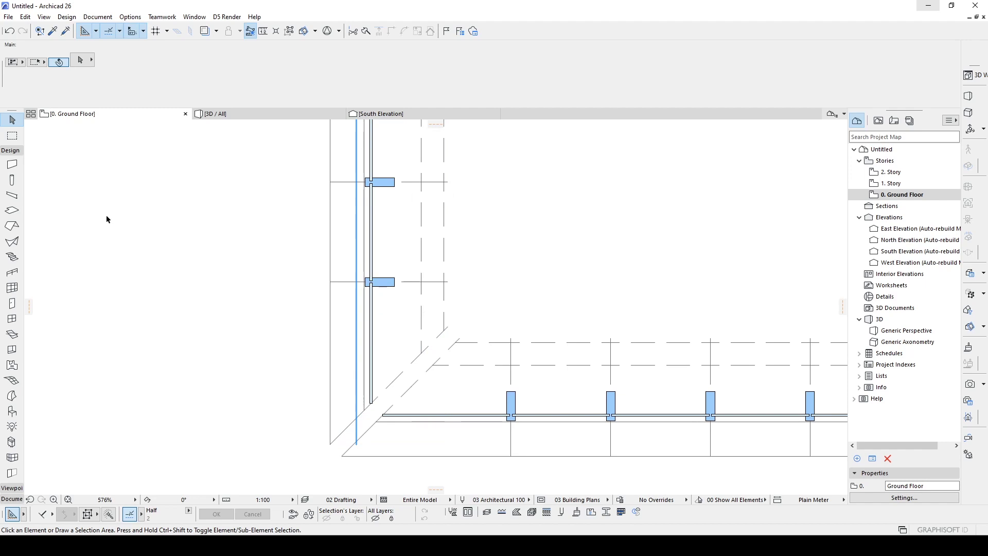
Set the column's override surfaces to Metal - Aluminium.
left_click(13, 180)
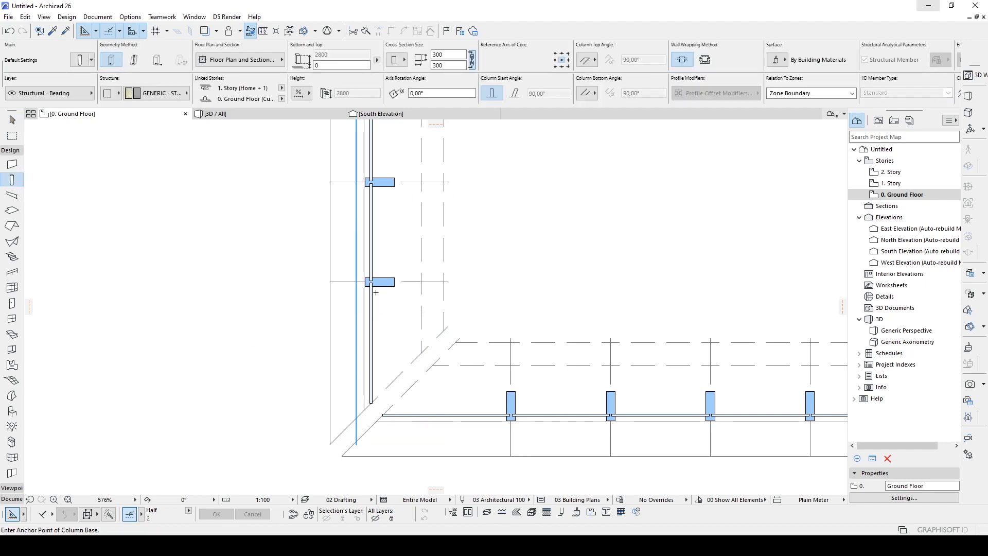
left_click(778, 60)
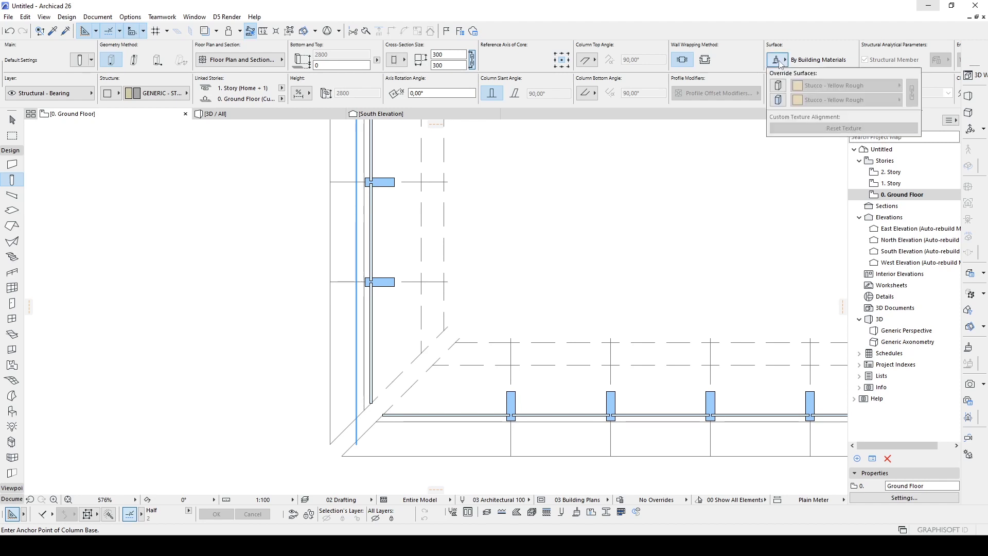
left_click(778, 87)
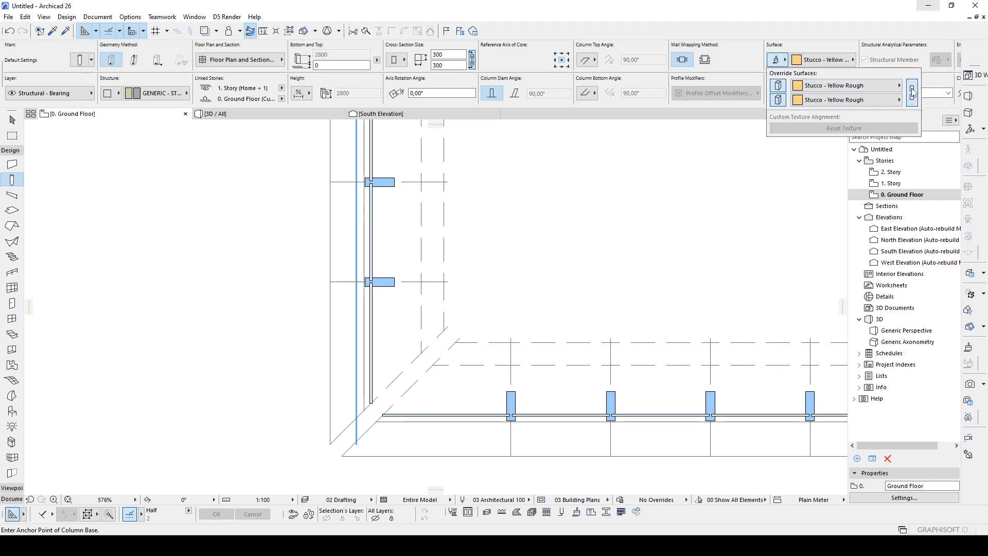
left_click(863, 95)
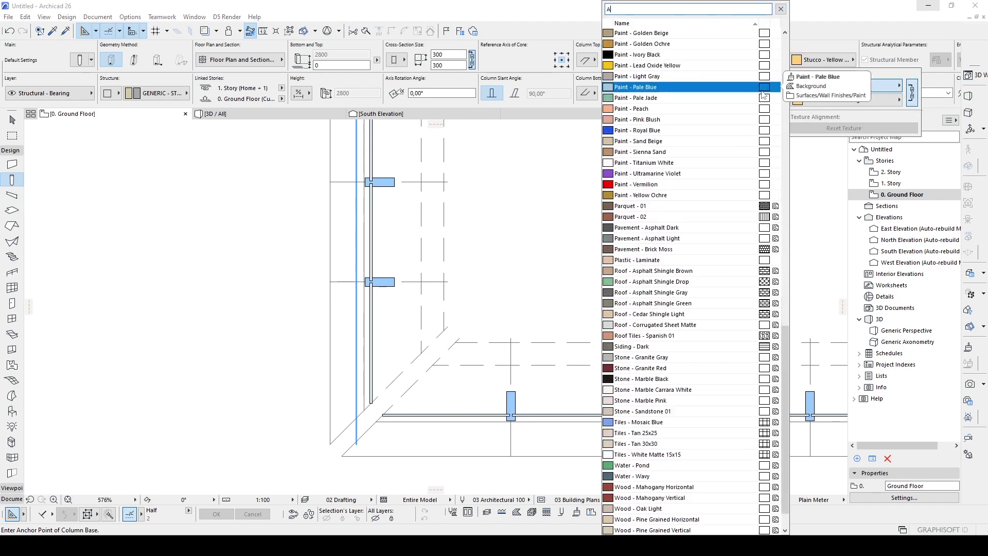
type("ALU")
left_click(660, 36)
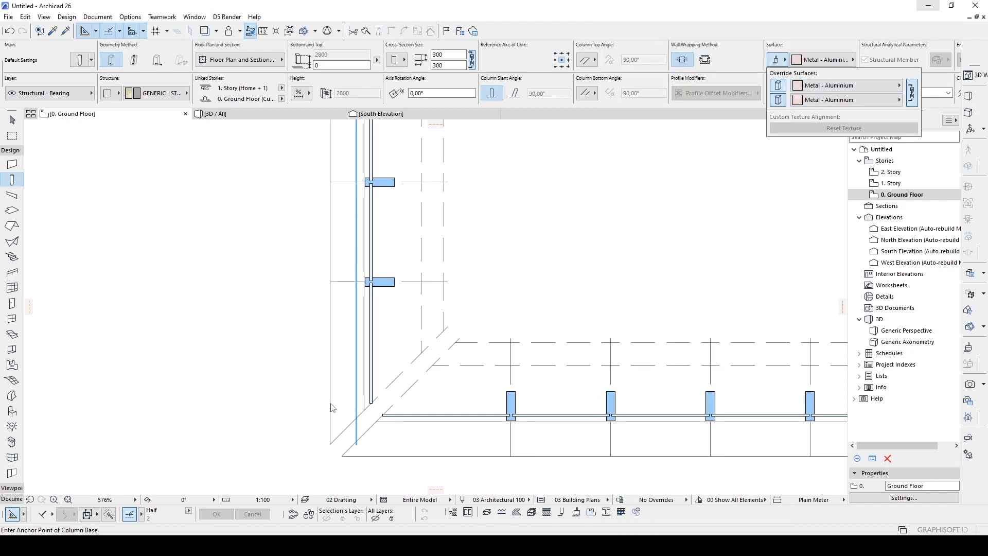
Place a column at the curtain-wall corner grid intersection.
middle_click_drag(342, 418, 347, 381)
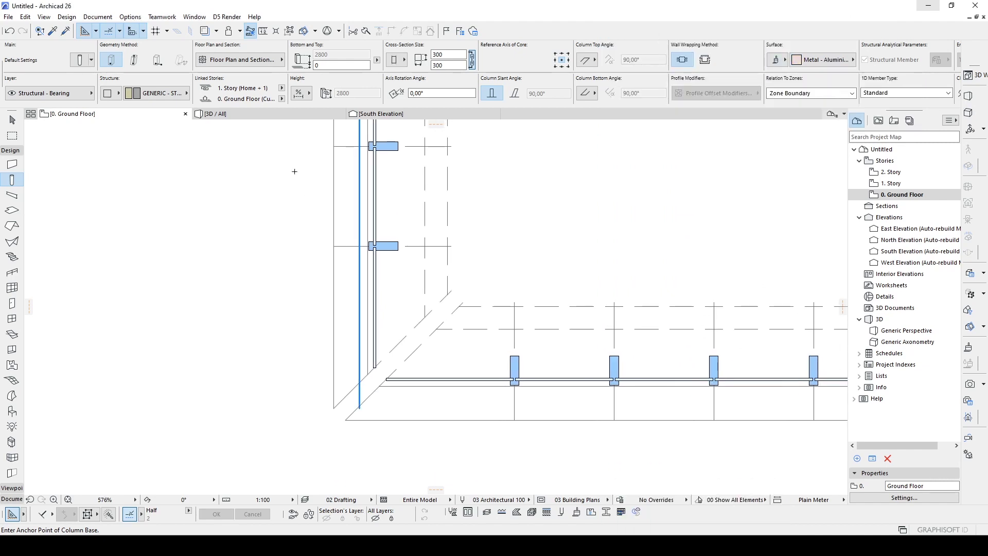
scroll(324, 322, "up", 2)
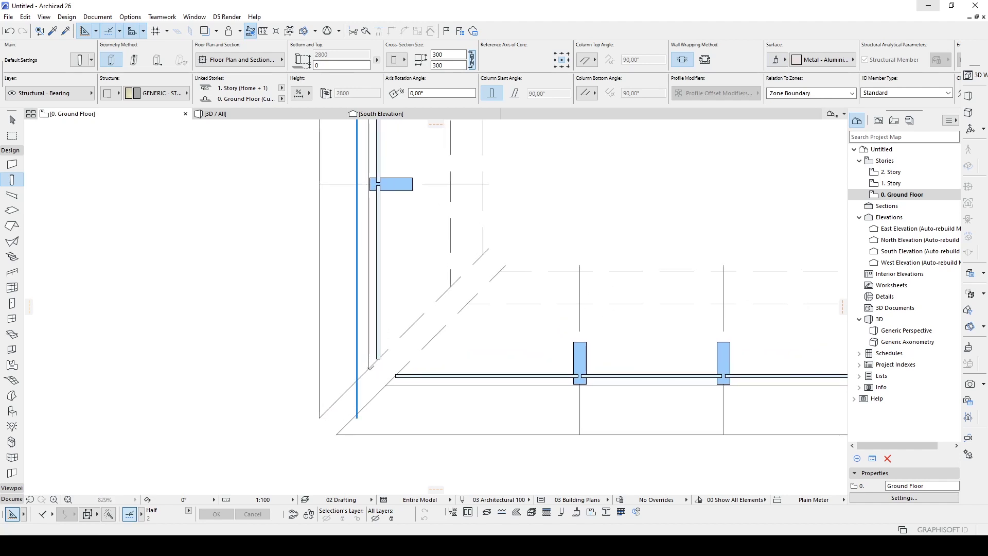
left_click(369, 367)
left_click(370, 370, "shift")
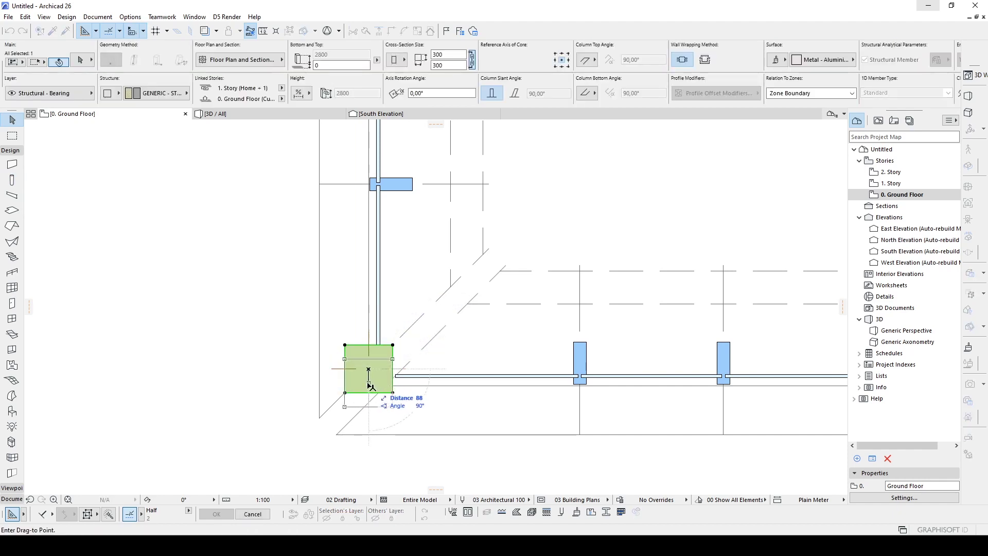
Rotate the column 45° into a diamond and check it in 3D.
left_click(397, 390)
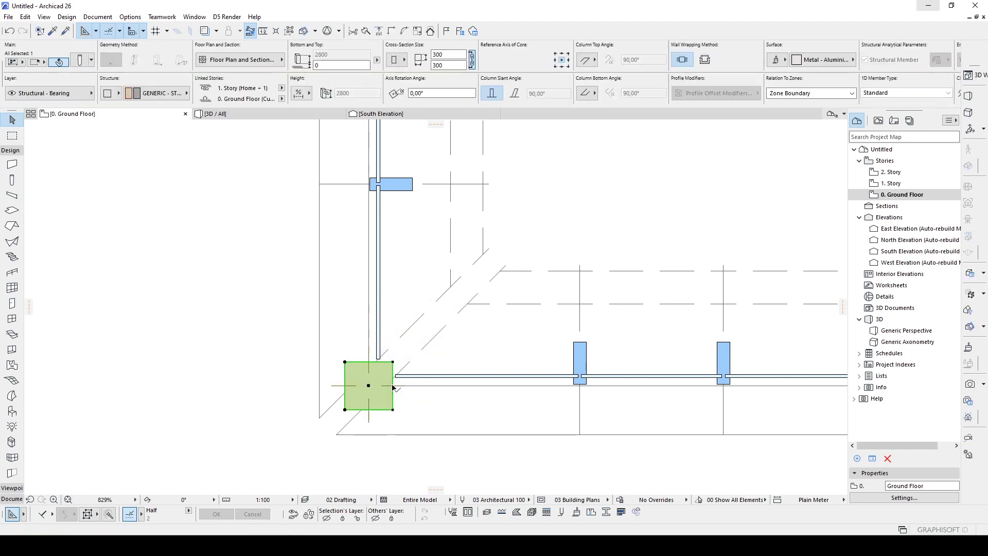
scroll(395, 394, "down", 3)
scroll(394, 393, "up", 2)
scroll(392, 396, "up", 1)
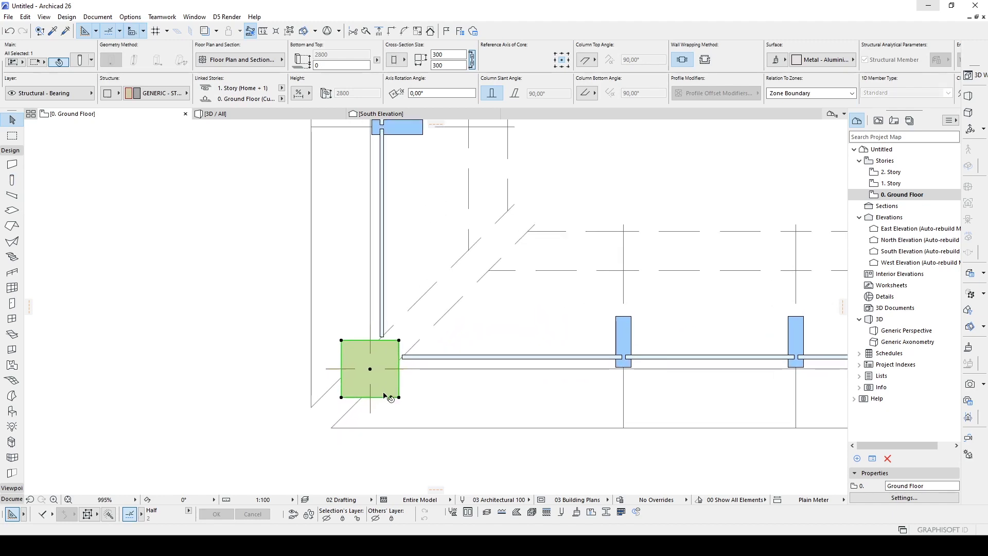
key("ctrl+e")
left_click(370, 369)
left_click(371, 405)
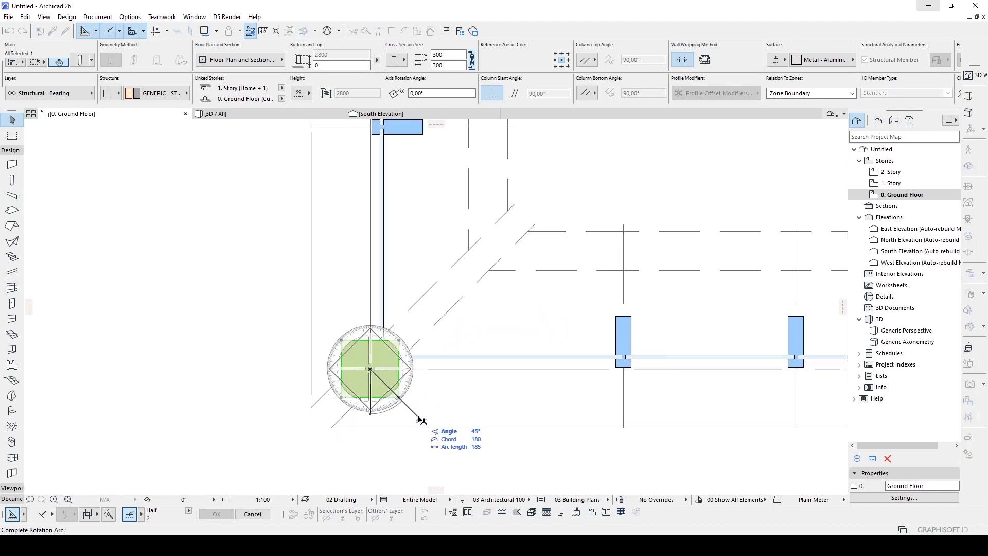
left_click(422, 420)
key("F3")
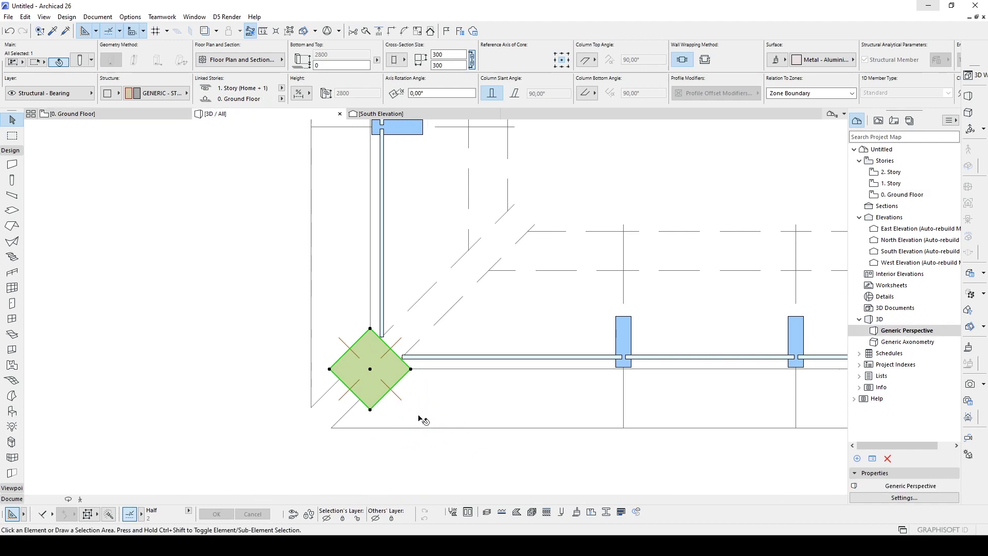
mouse_move(574, 336)
middle_mouse_down("shift")
mouse_move(430, 261)
mouse_move(362, 365)
middle_mouse_up("shift")
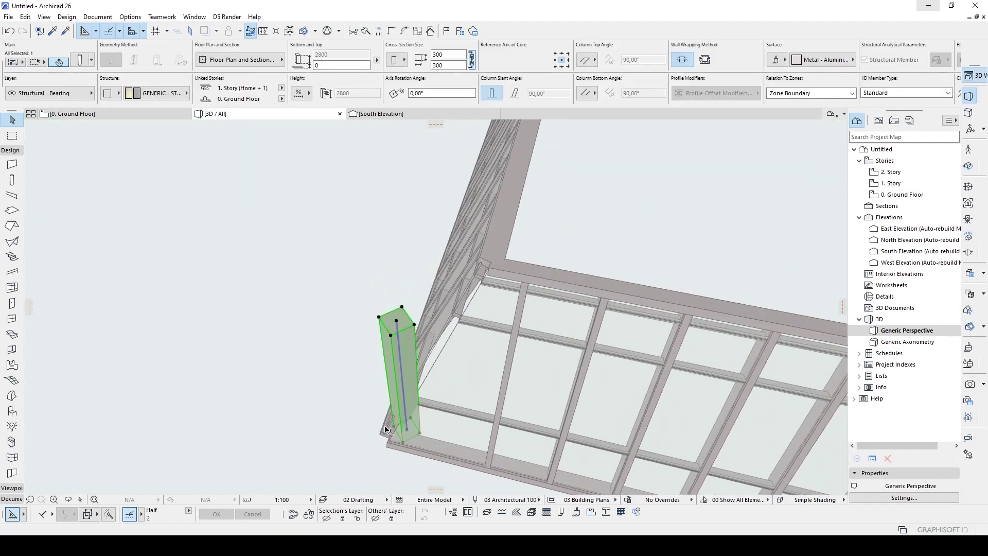
key("F2")
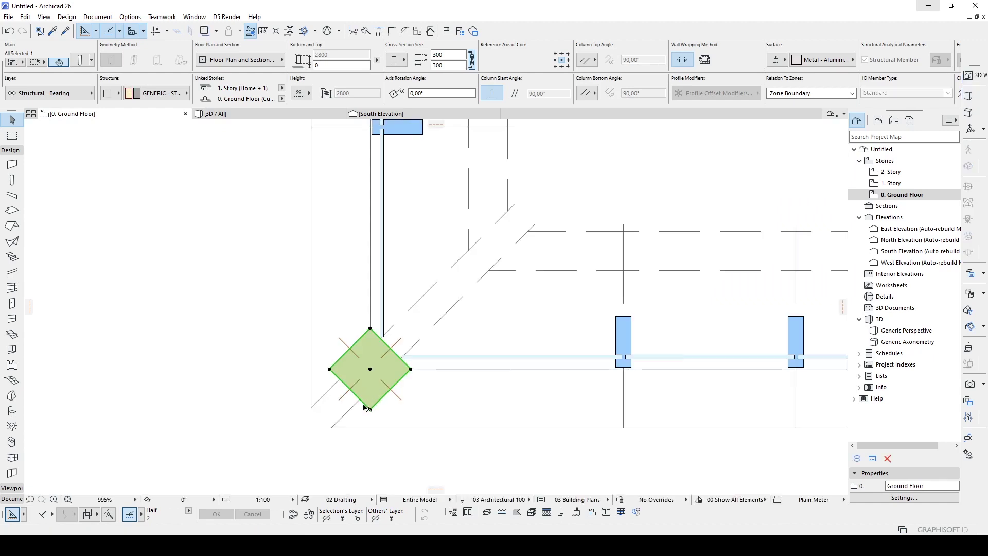
Move the column diagonally outward to the corner and inspect it in 3D.
key("ctrl+d")
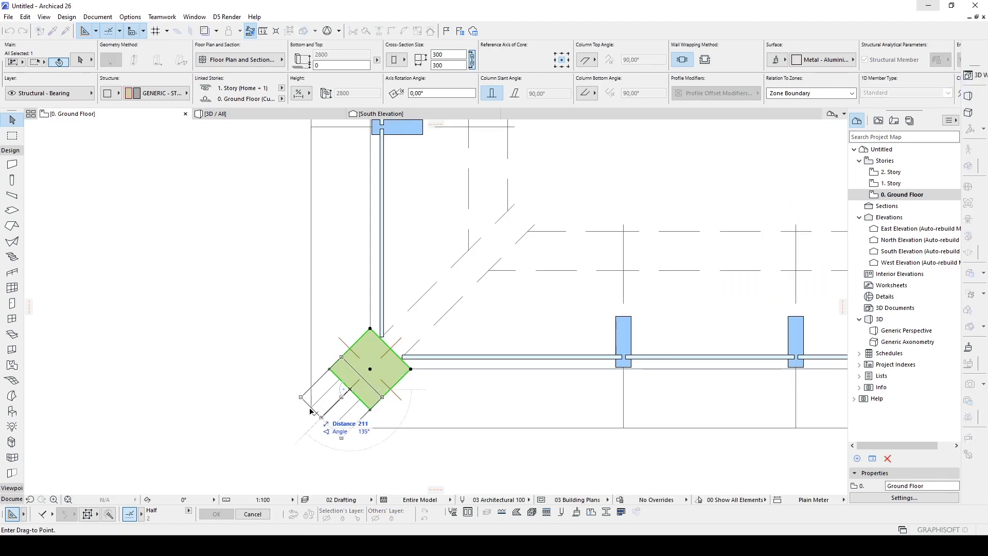
left_click(310, 411)
key("F3")
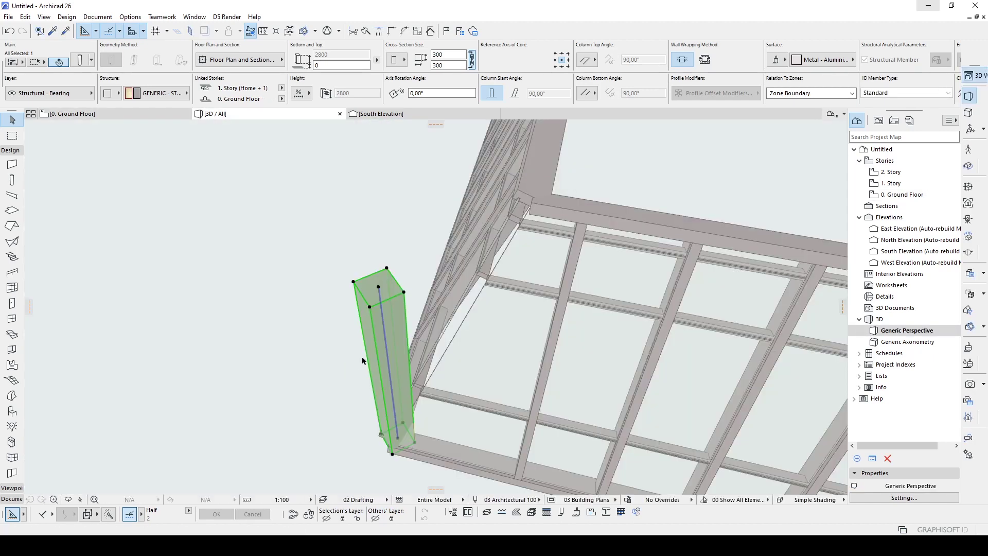
middle_click_drag(363, 356, 237, 268, "shift")
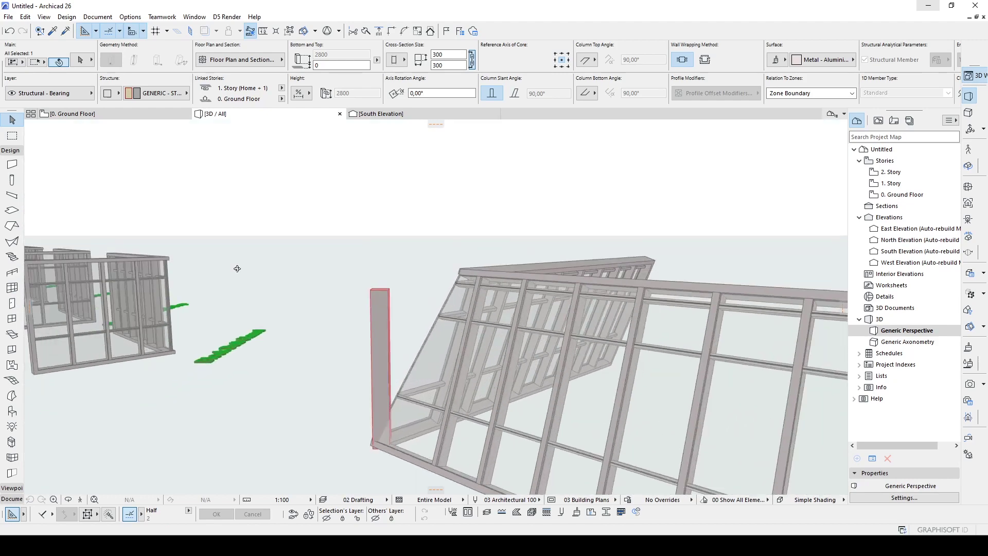
middle_click_drag(236, 268, 401, 280, "shift")
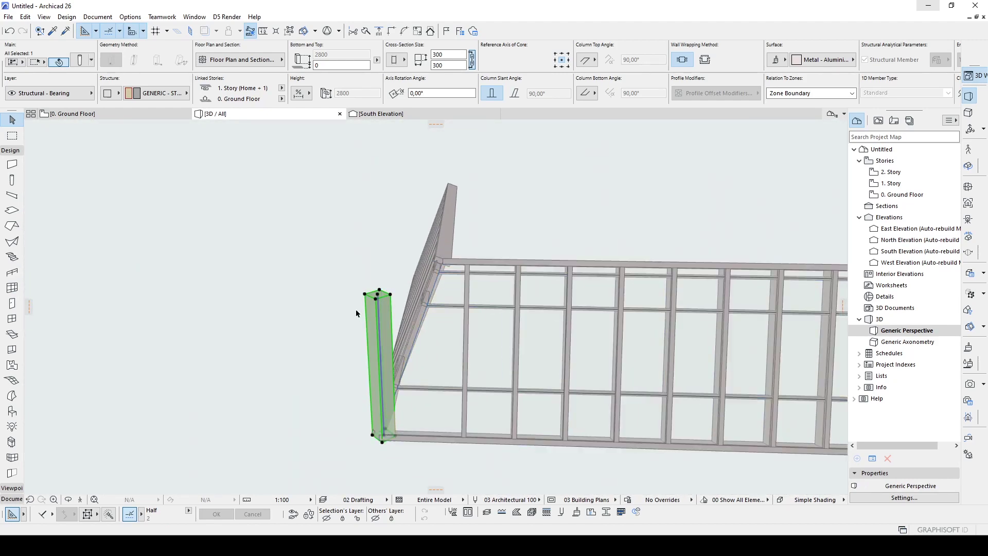
scroll(357, 310, "up", 2)
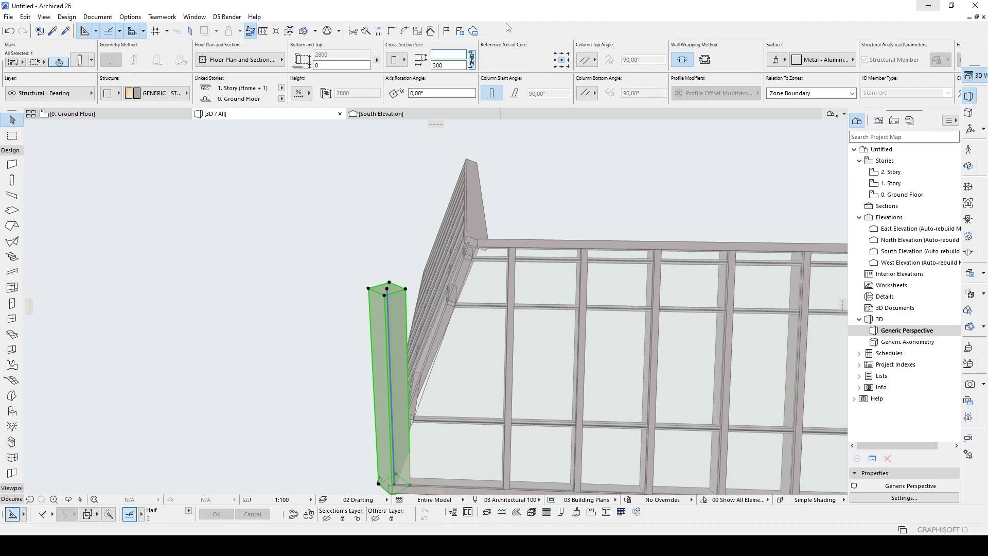
type("150")
key("Tab")
type("150")
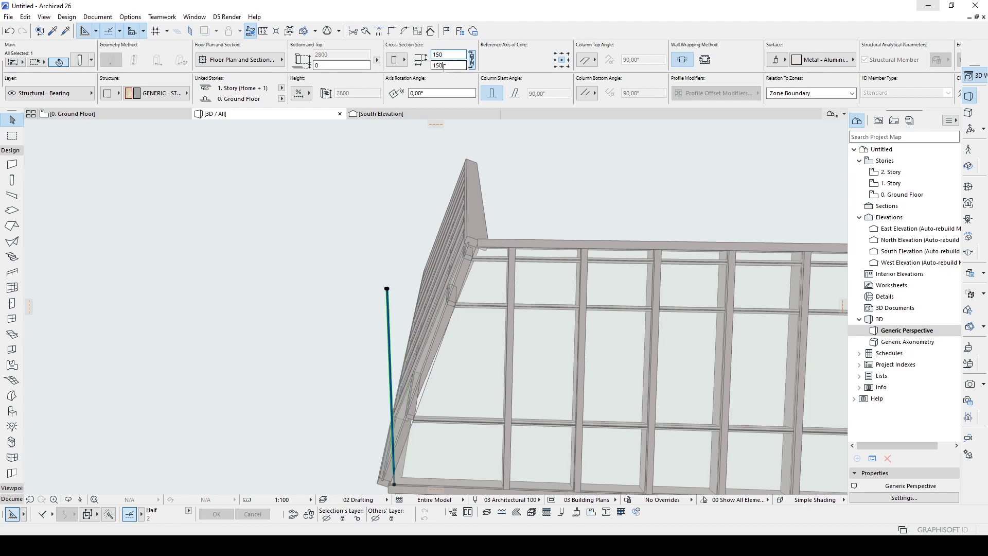
Set the column cross-section to 150 × 150 and go back to the floor plan.
key("Return")
mouse_move(507, 273)
middle_mouse_down("shift")
mouse_move(424, 333)
mouse_move(502, 203)
middle_mouse_up("shift")
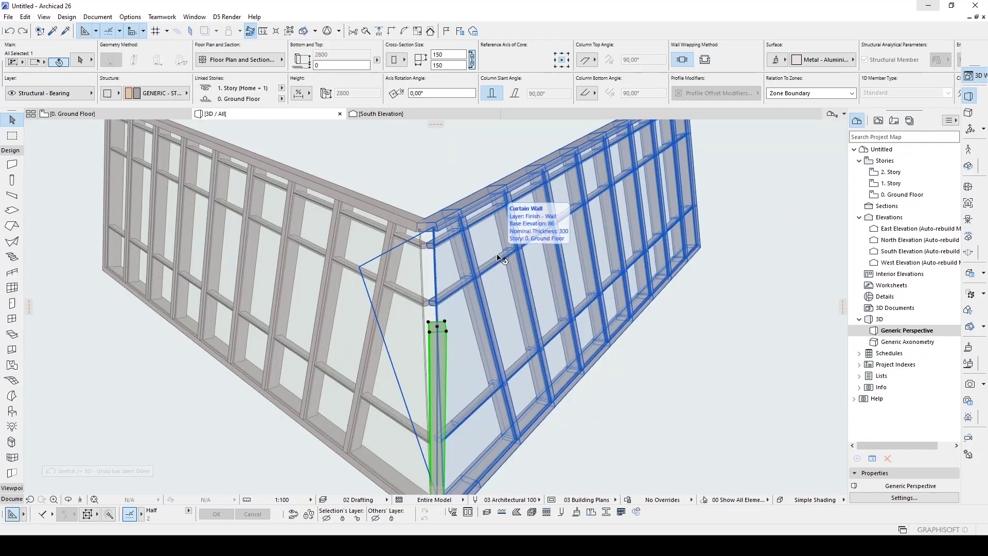
key("F2")
left_click(435, 308)
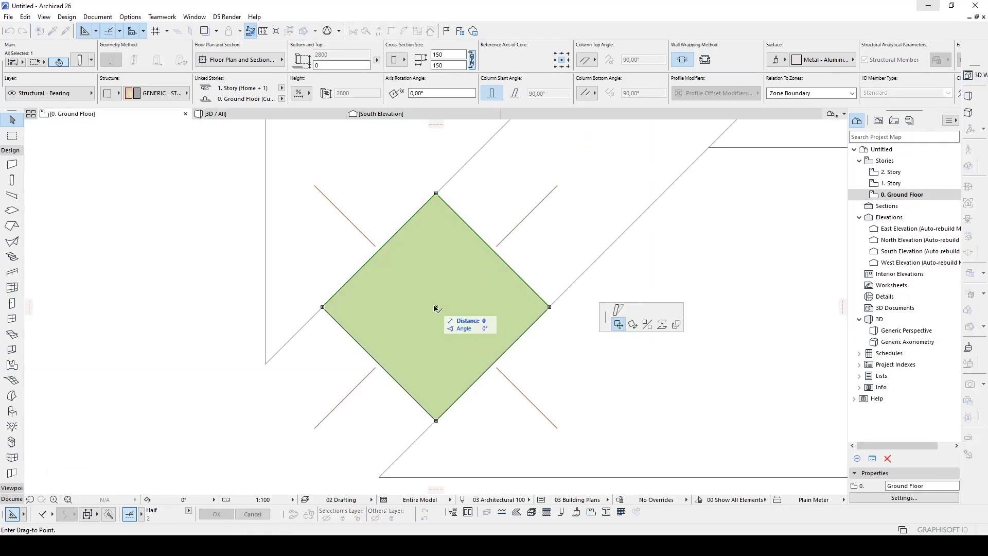
left_click(617, 309)
scroll(587, 294, "down", 5)
Slant the corner column along the 45° diagonal, about 64°, and view it in 3D.
middle_click_drag(584, 118, 453, 283)
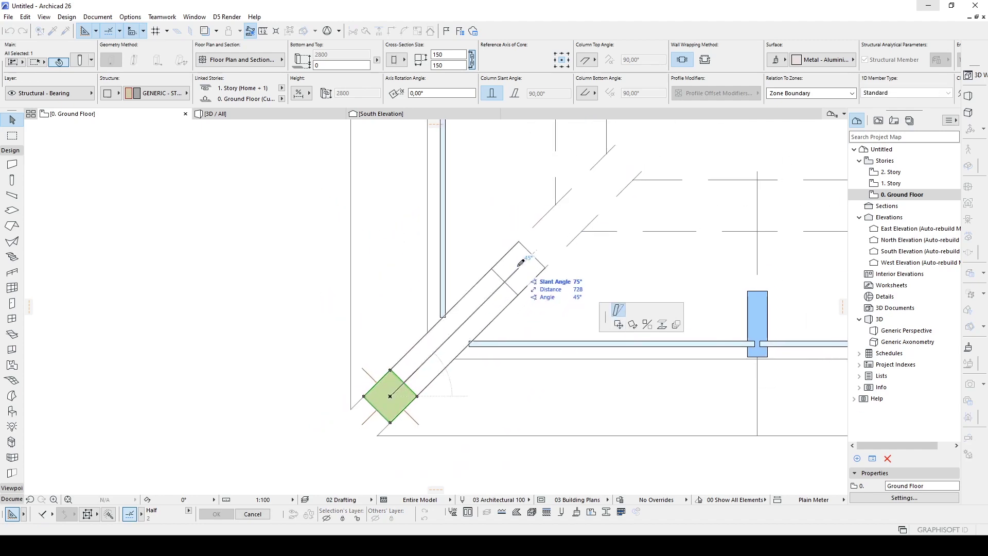
middle_click_drag(521, 263, 450, 331)
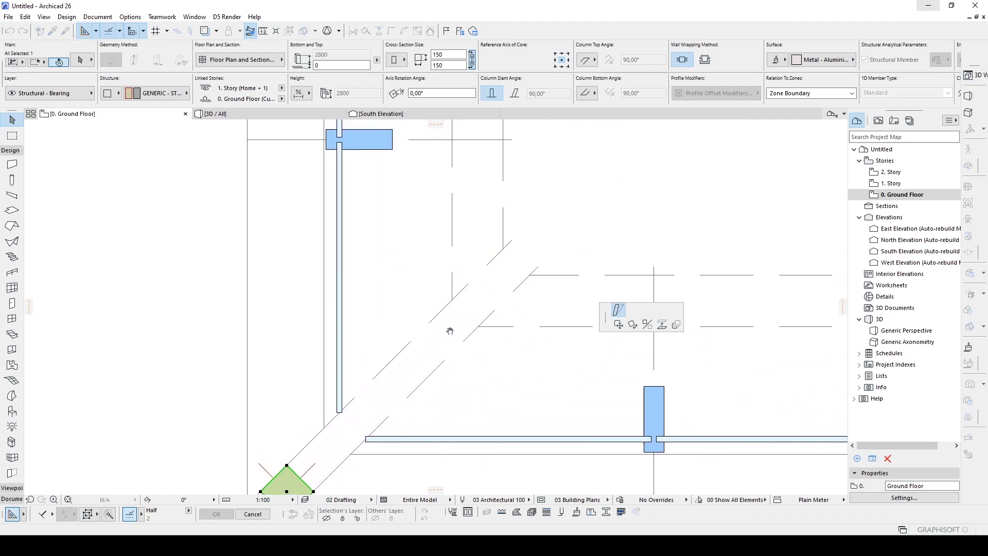
middle_click_drag(449, 331, 489, 303)
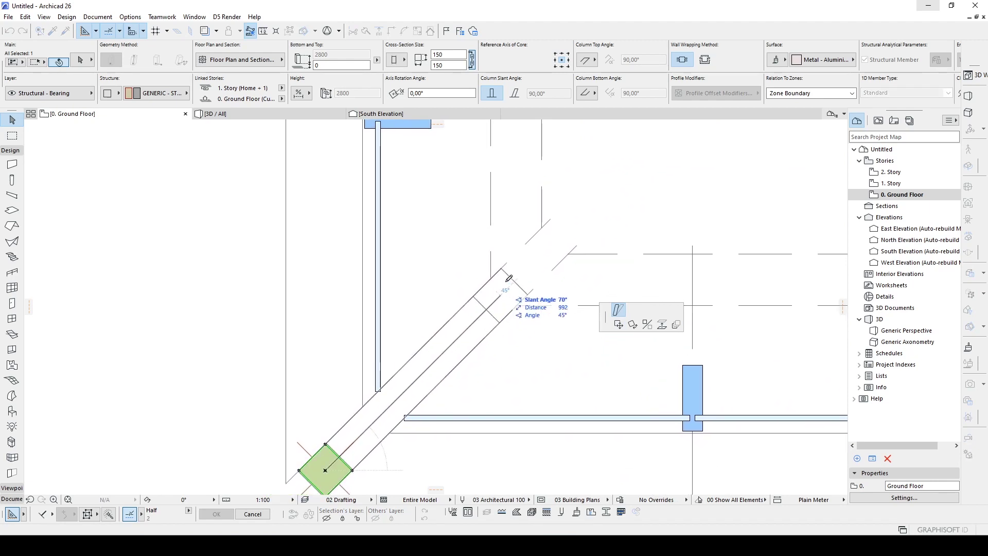
left_click(571, 229)
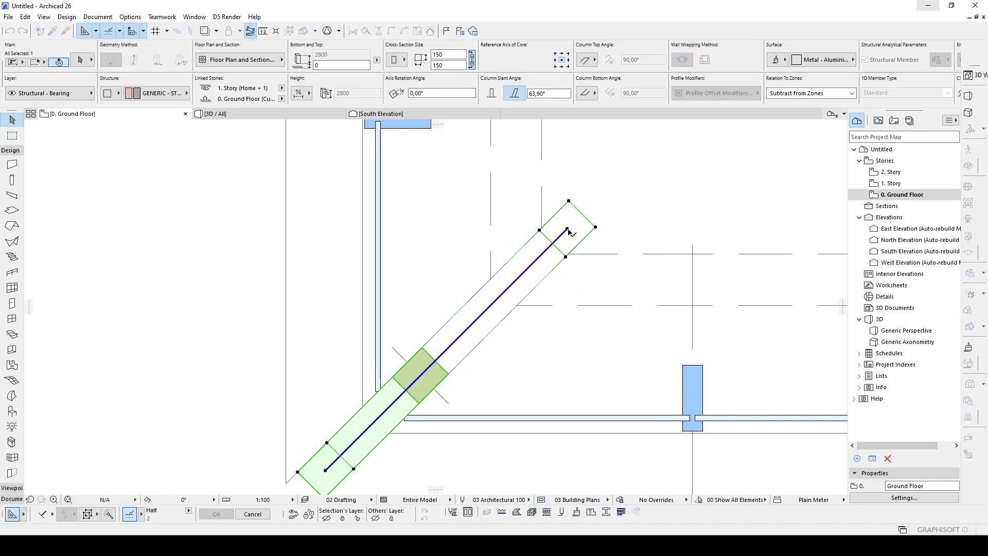
scroll(572, 228, "down", 2)
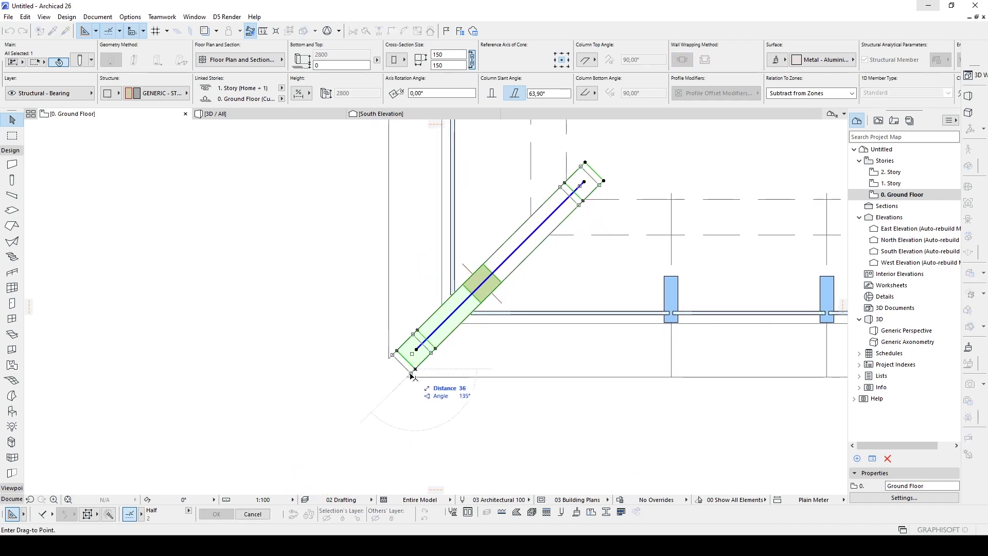
key("Escape")
key("Escape")
key("F3")
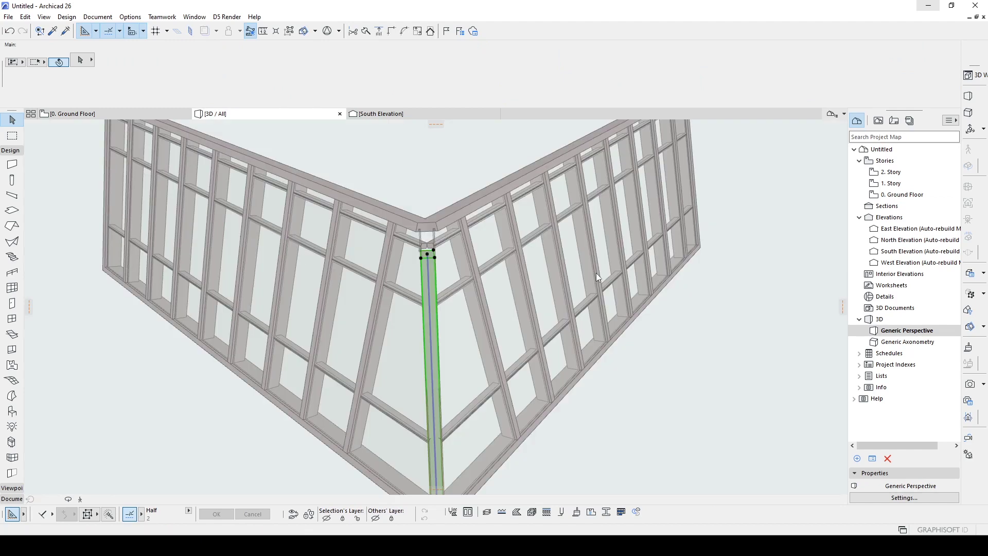
Extend the slanted column's top end up to the curtain wall's top beam.
middle_click_drag(596, 272, 203, 257, "shift")
scroll(483, 278, "up", 2)
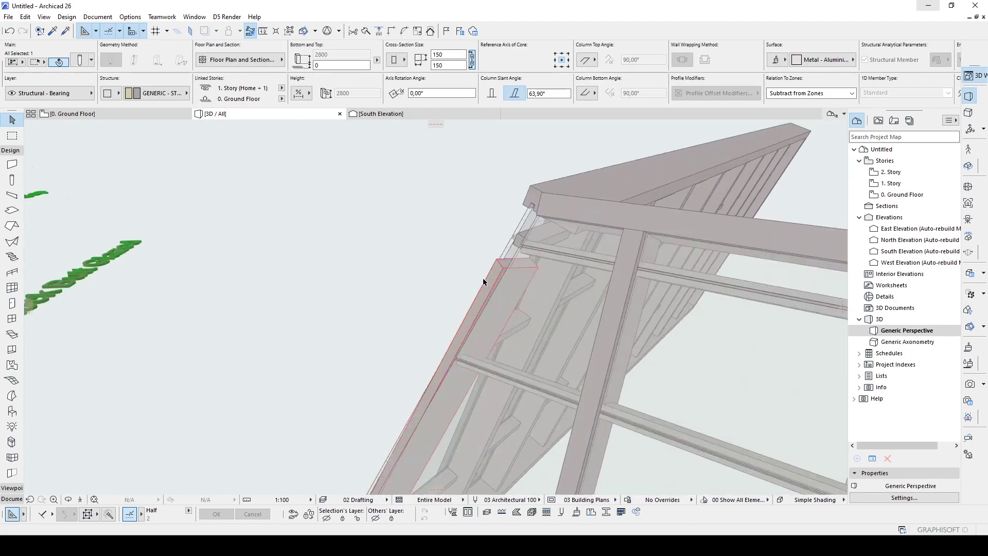
scroll(529, 254, "up", 2)
left_click(540, 251)
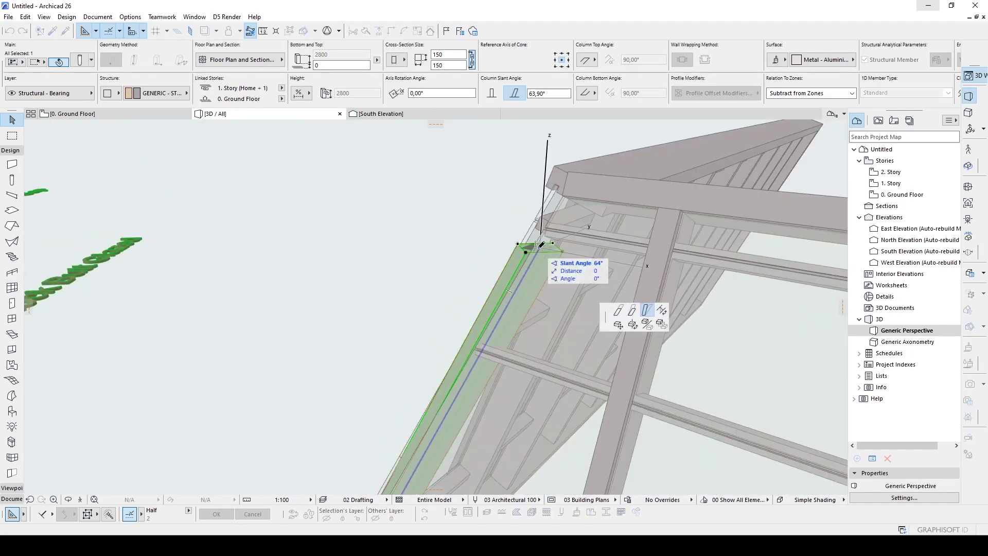
left_click(646, 311)
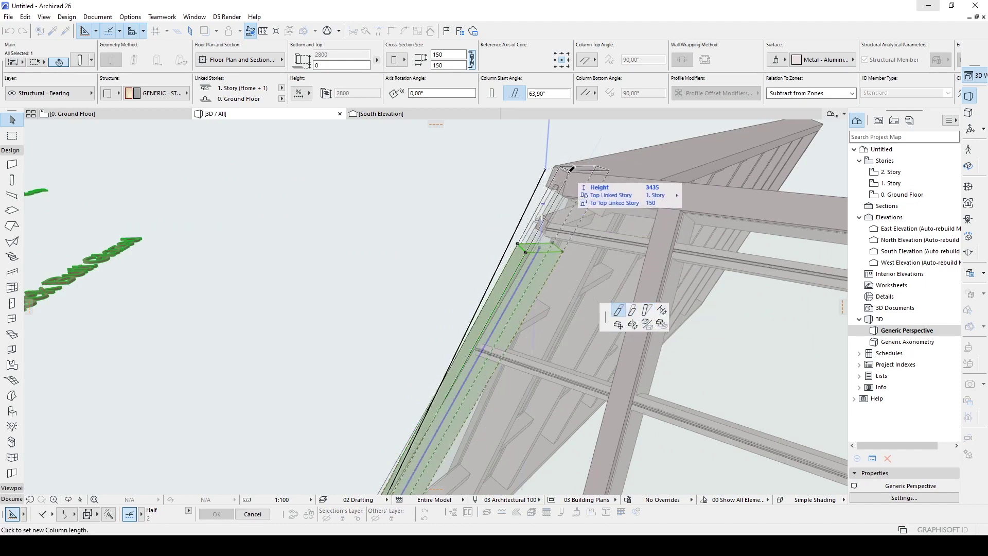
left_click(570, 168)
scroll(513, 236, "down", 5)
mouse_move(477, 283)
middle_mouse_down("shift")
mouse_move(803, 290)
mouse_move(470, 379)
mouse_move(485, 342)
middle_mouse_up("shift")
scroll(470, 383, "up", 5)
key("Escape")
scroll(370, 340, "down", 5)
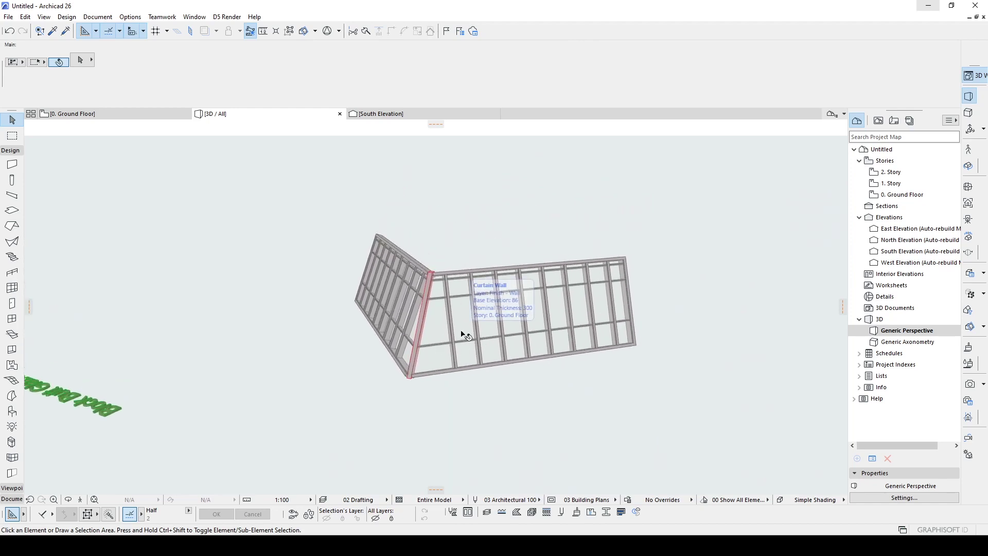
scroll(433, 330, "up", 2)
mouse_move(433, 329)
middle_mouse_down("shift")
mouse_move(452, 342)
mouse_move(777, 348)
mouse_move(675, 339)
mouse_move(411, 248)
middle_mouse_up("shift")
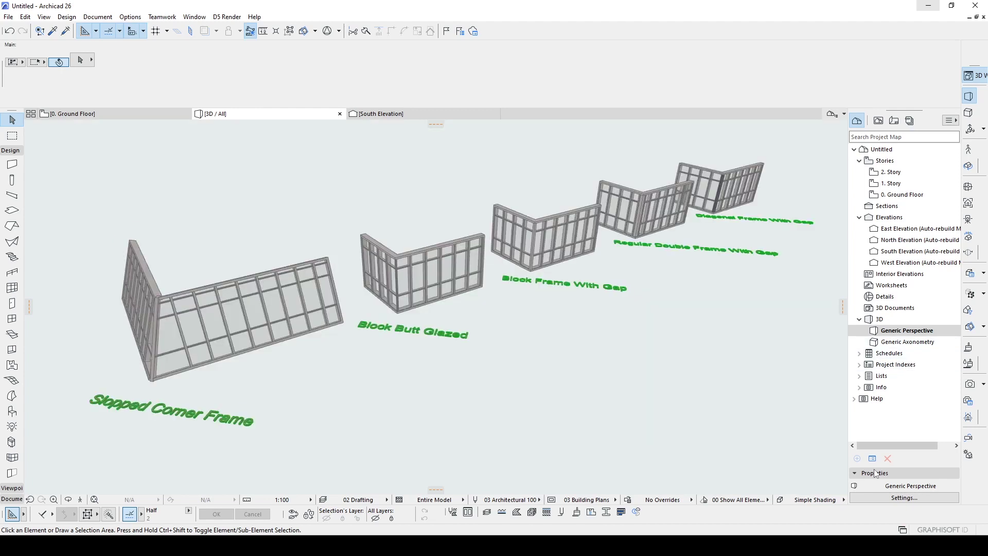
mouse_move(690, 451)
middle_mouse_down("shift")
mouse_move(763, 451)
mouse_move(766, 440)
mouse_move(757, 428)
mouse_move(720, 429)
mouse_move(666, 443)
mouse_move(706, 441)
mouse_move(612, 454)
middle_mouse_up("shift")
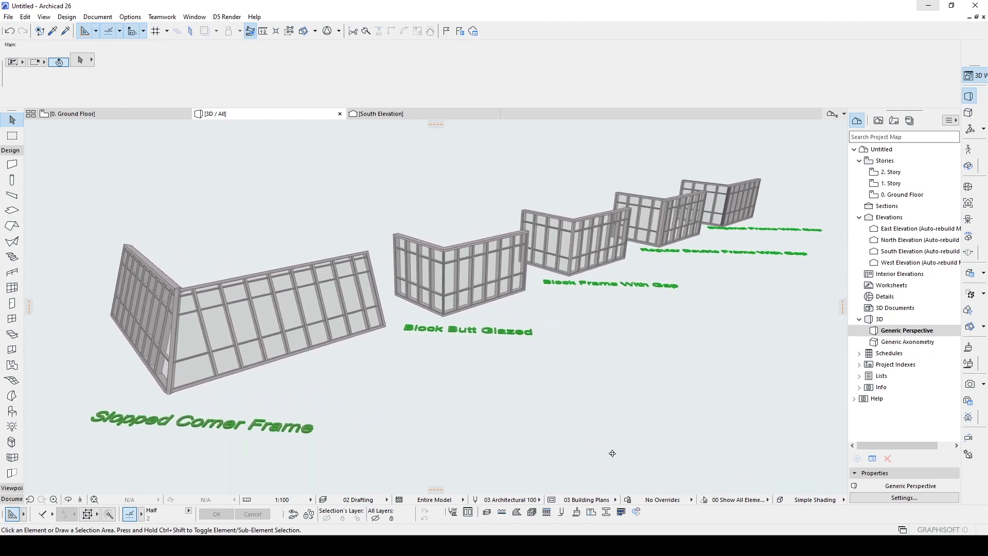